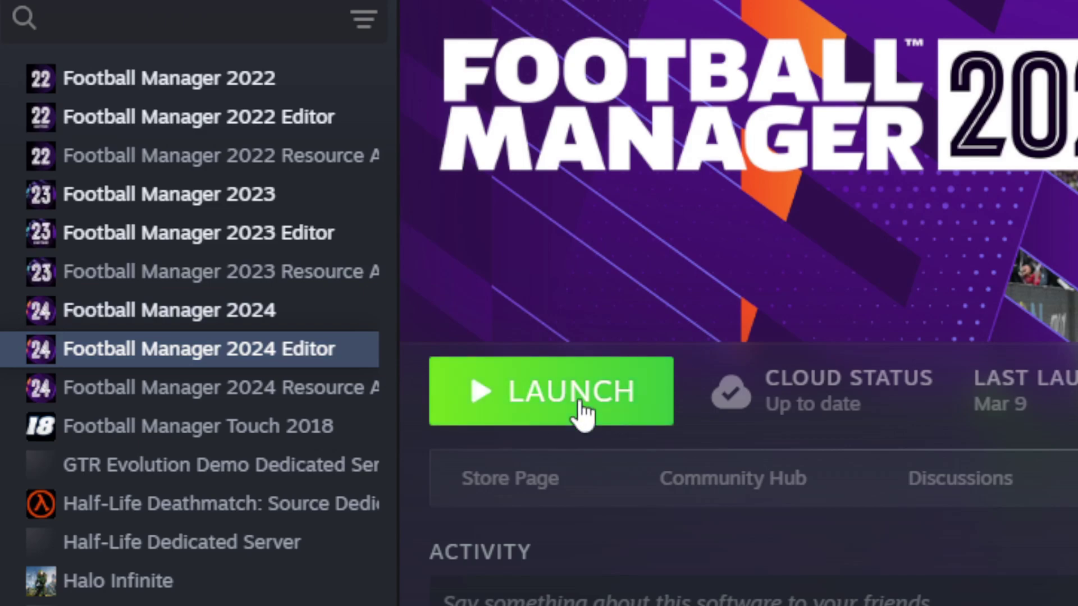
# - Launch Football Manager 2024 Editor from the game library and load the 24.3.0 Update database
pyautogui.click(582, 413)
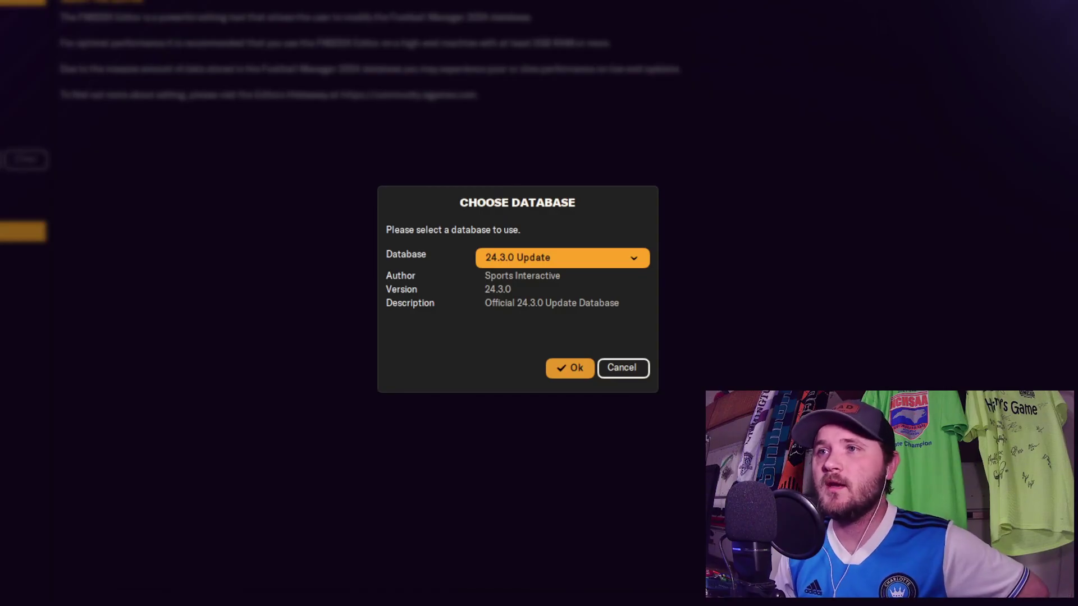
pyautogui.click(631, 259)
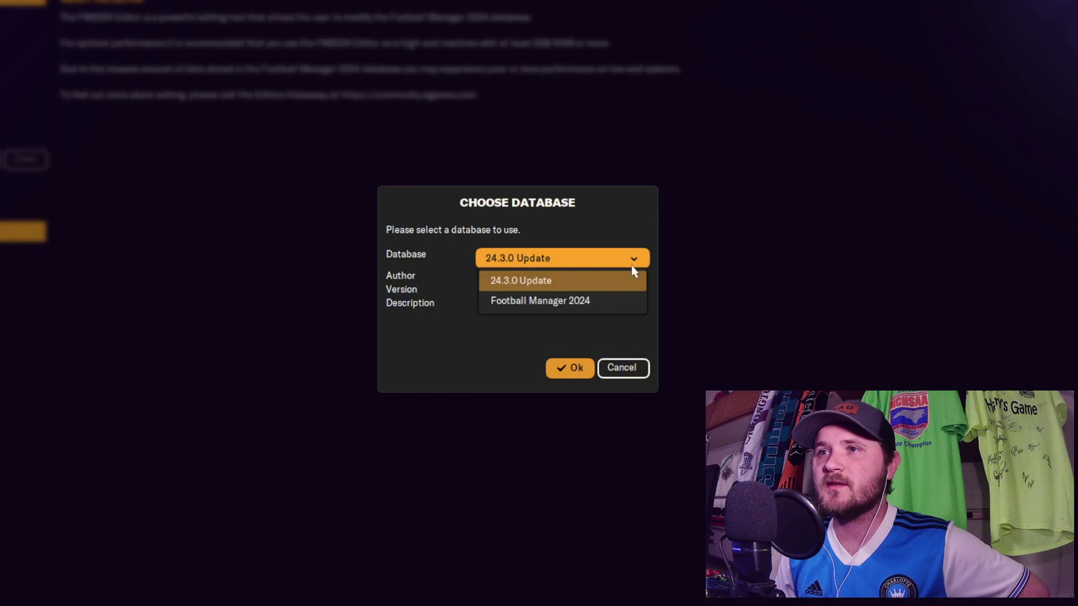
pyautogui.click(533, 287)
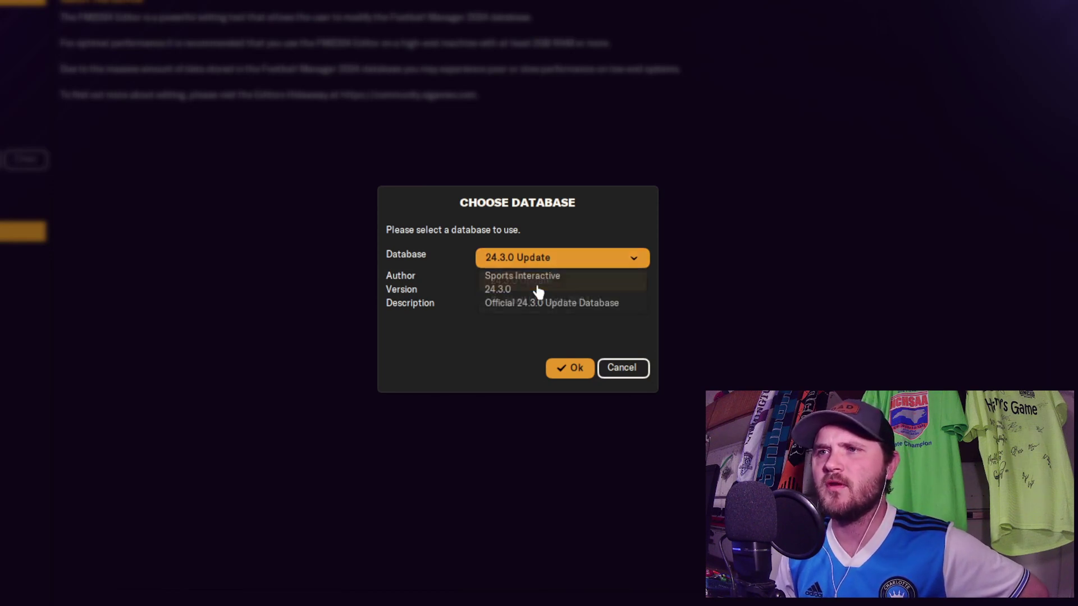
pyautogui.click(587, 381)
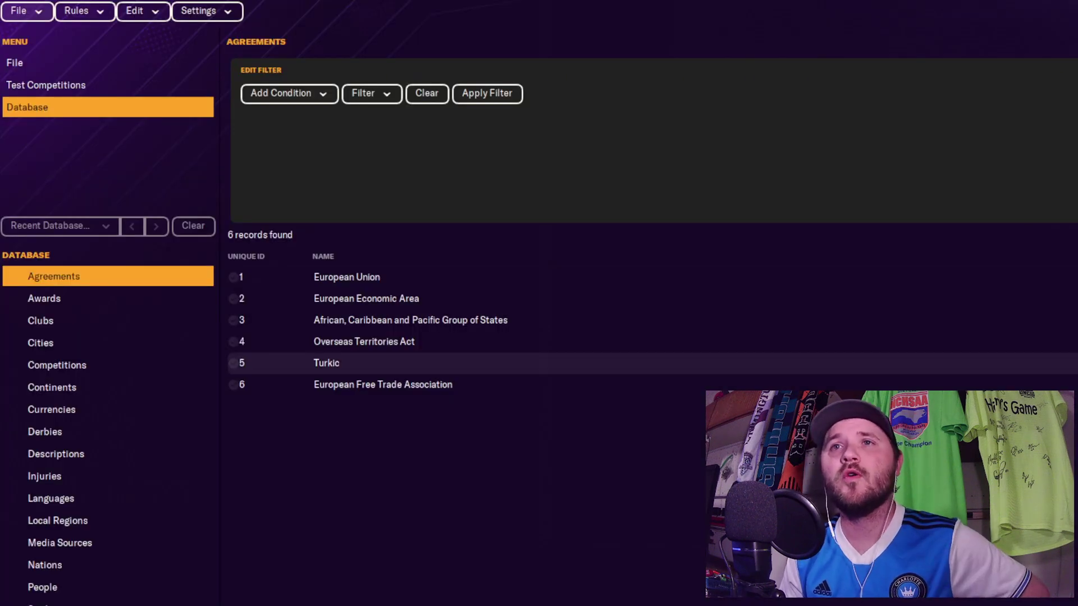
# - Add nation rules for San Marino that create new competitions and rules, keeping the default season update day and season dates
pyautogui.click(88, 14)
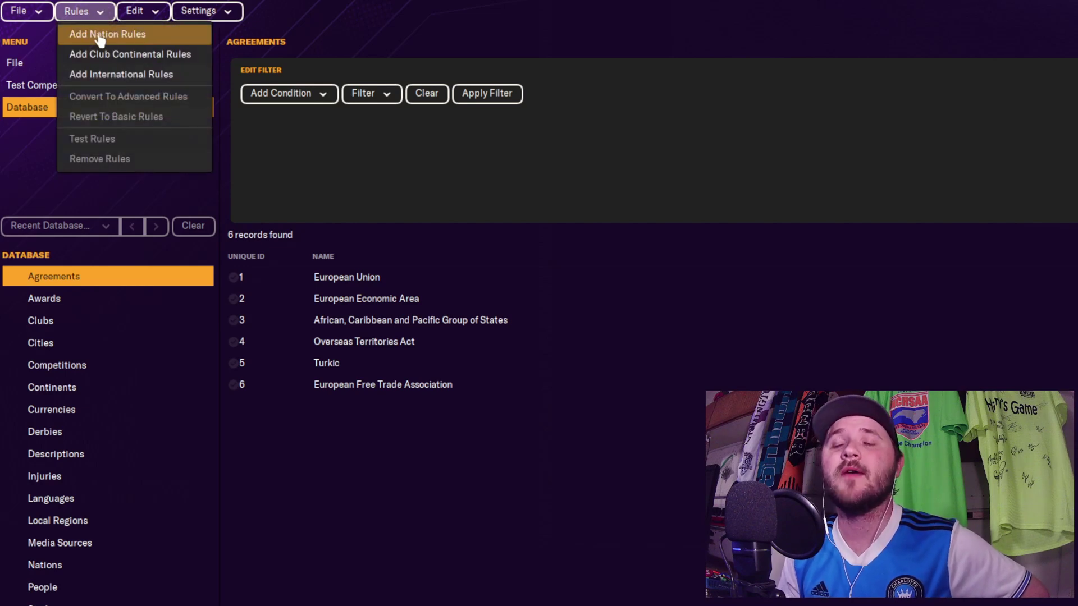
pyautogui.click(98, 34)
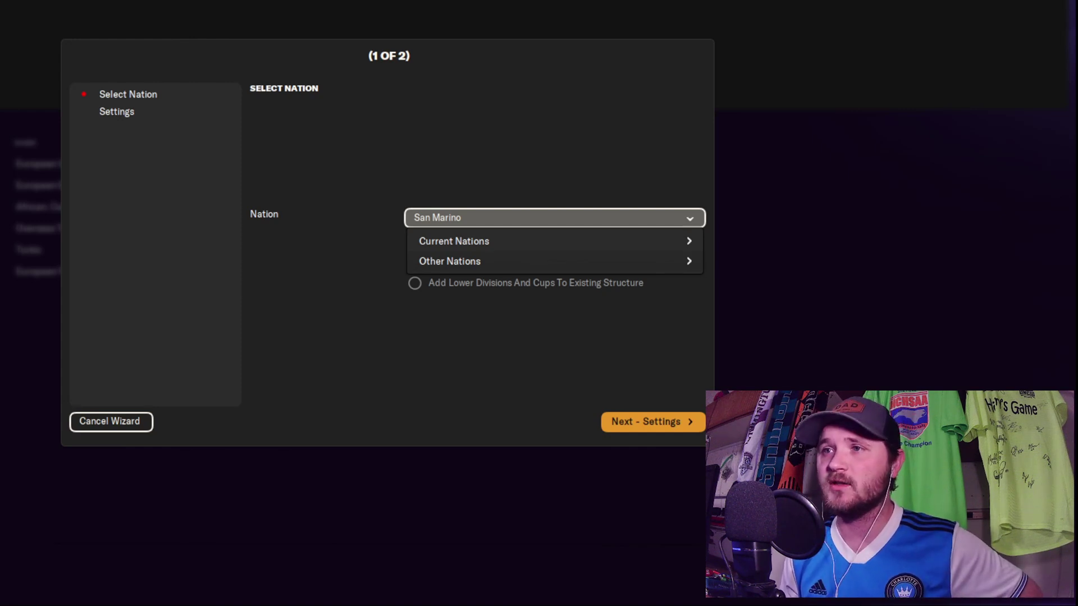
pyautogui.moveTo(506, 261)
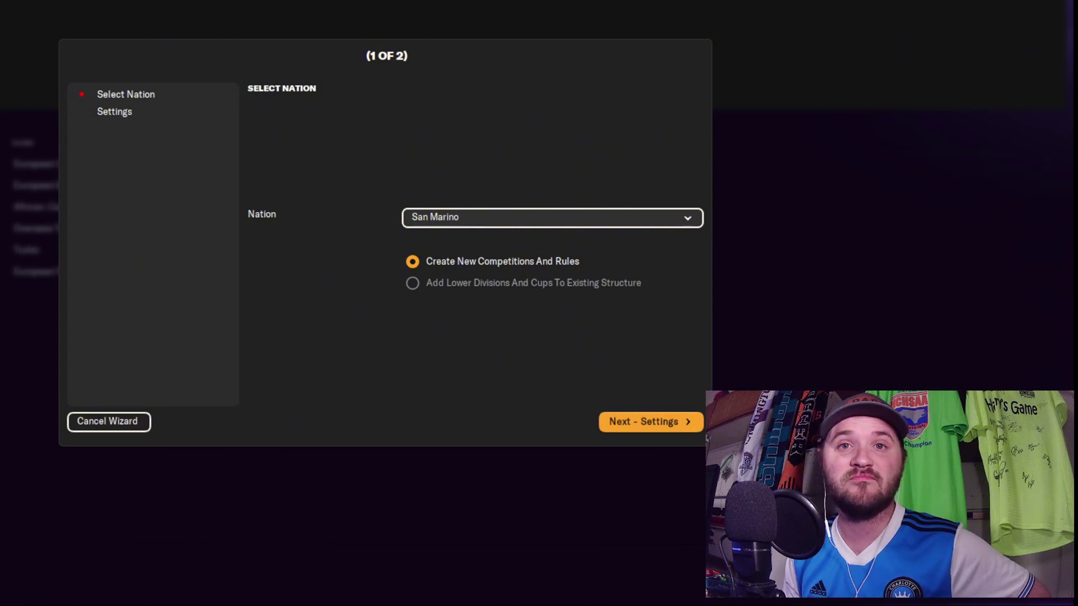
pyautogui.click(651, 422)
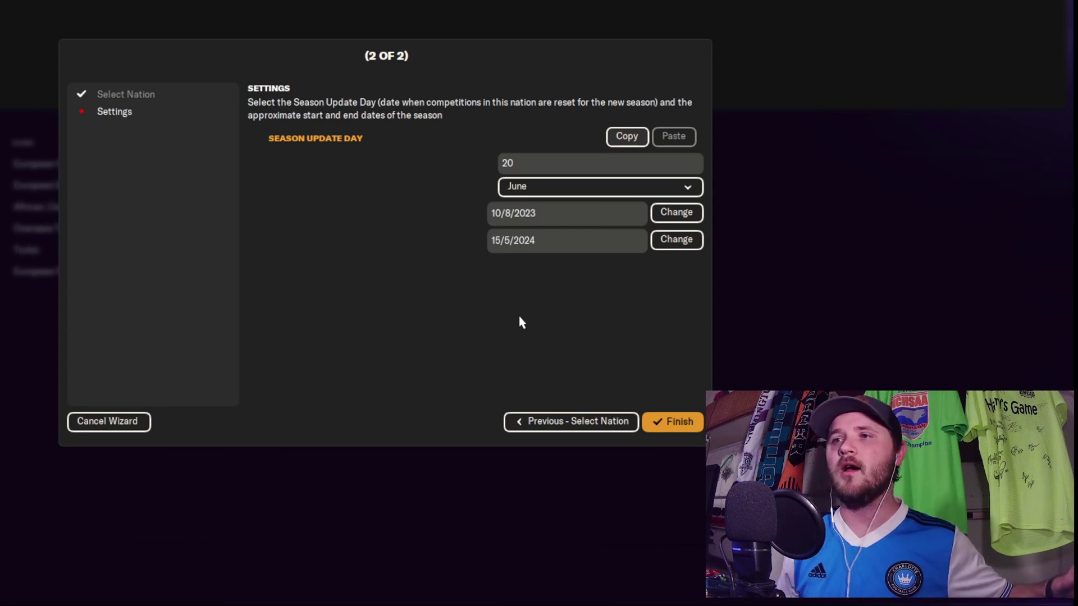
pyautogui.click(688, 421)
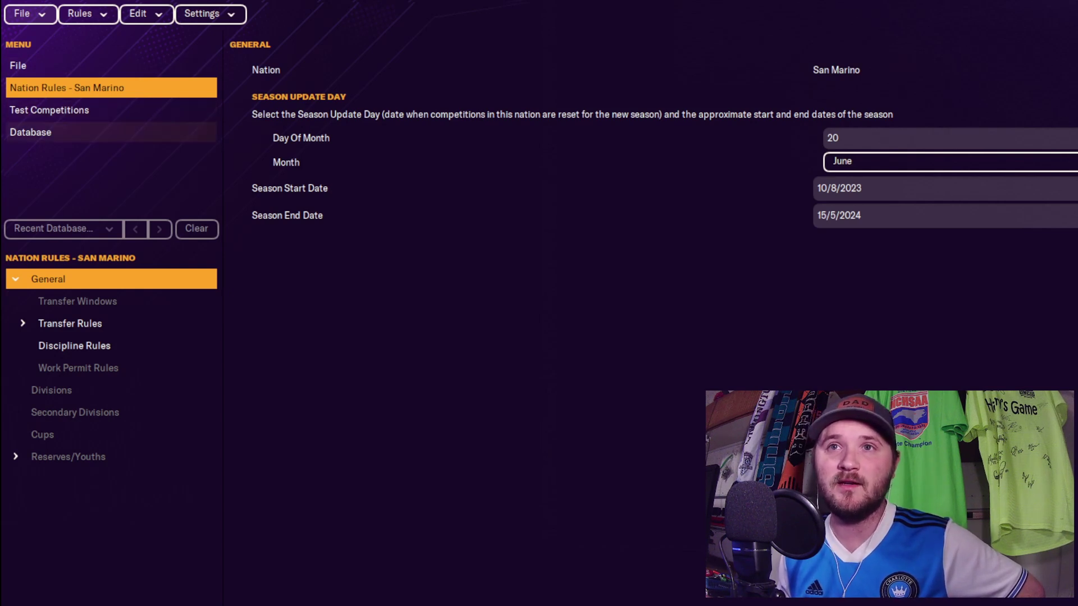
pyautogui.click(78, 139)
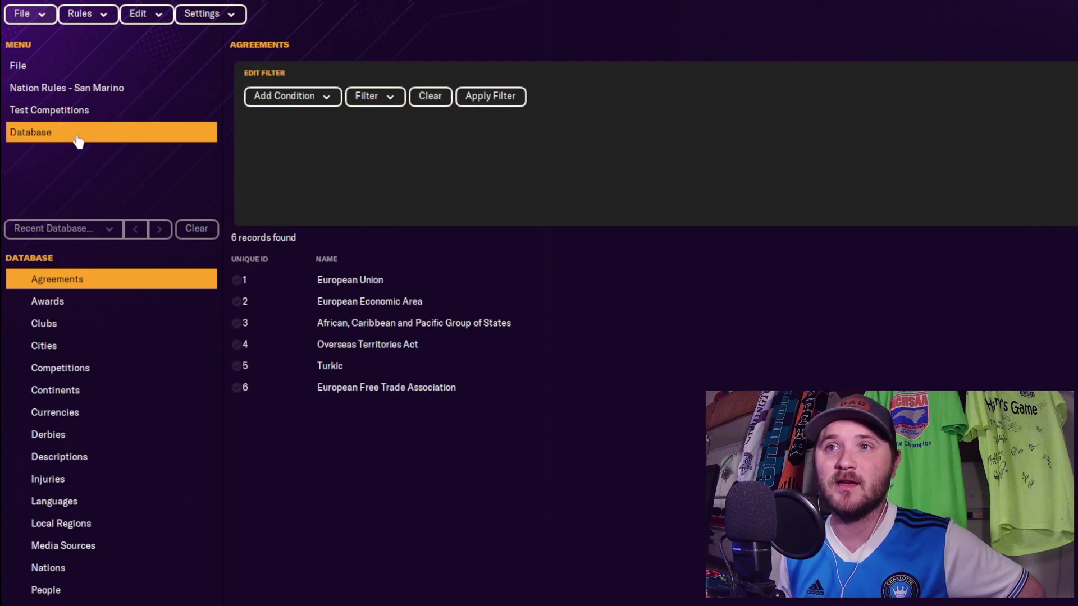
pyautogui.click(93, 93)
pyautogui.click(110, 135)
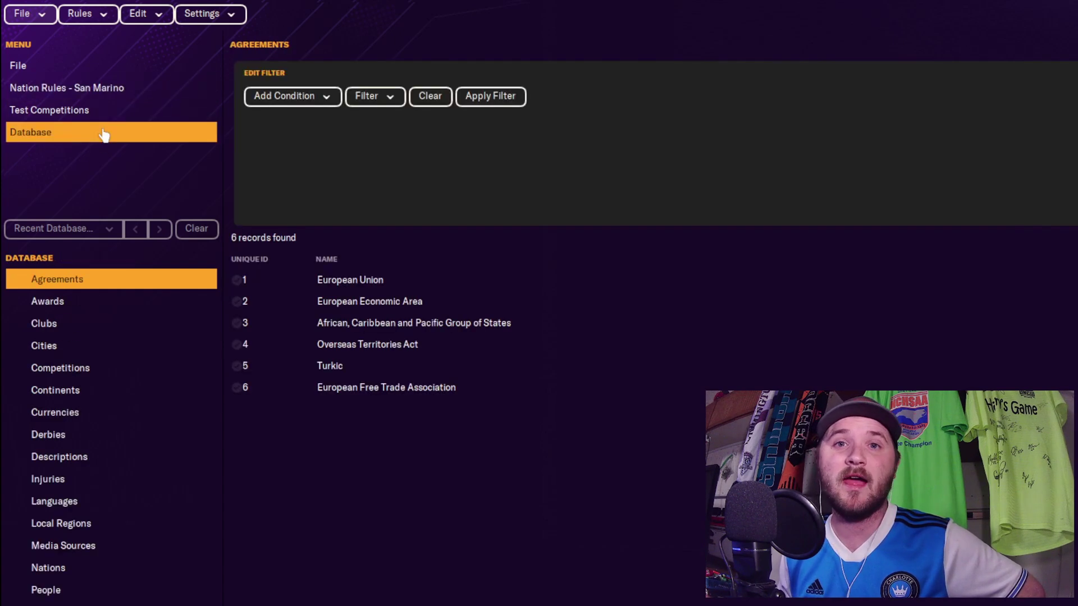
pyautogui.click(119, 93)
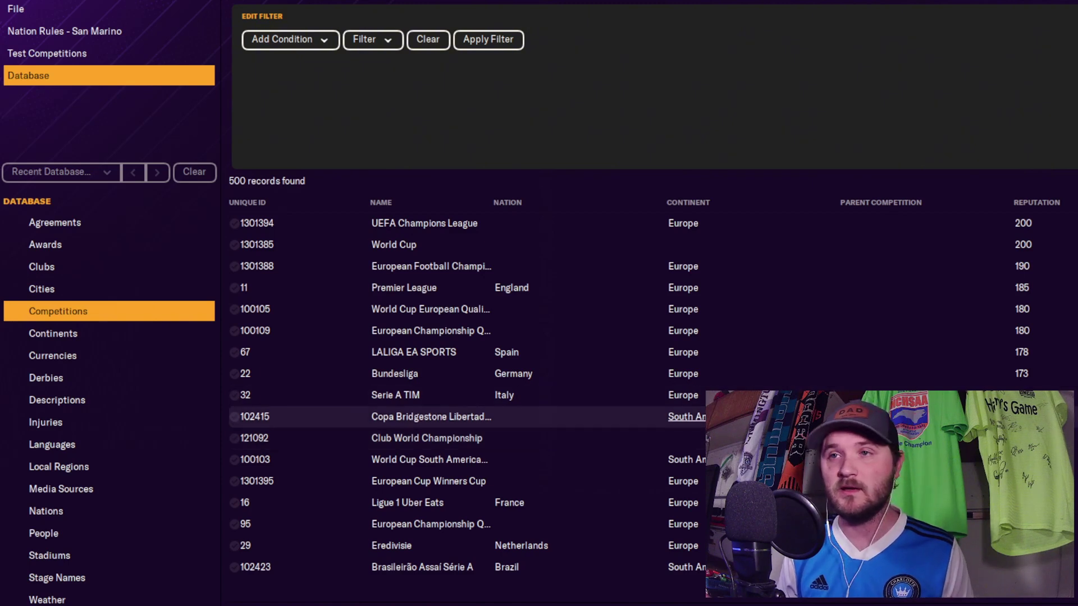
# - Filter the database's competitions to those whose nation contains San Marino
pyautogui.click(423, 224)
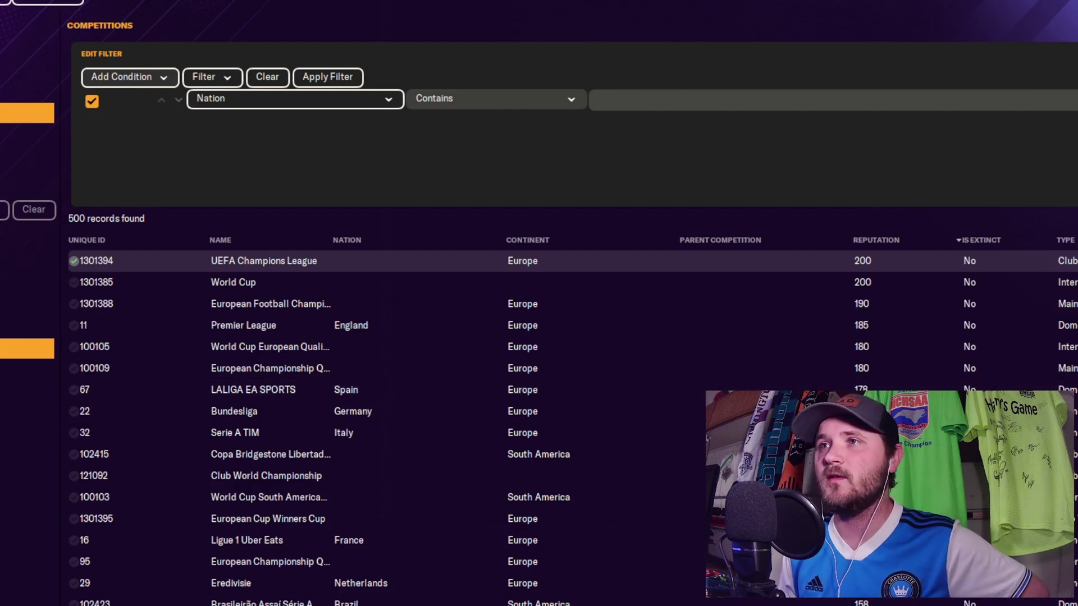
pyautogui.click(904, 100)
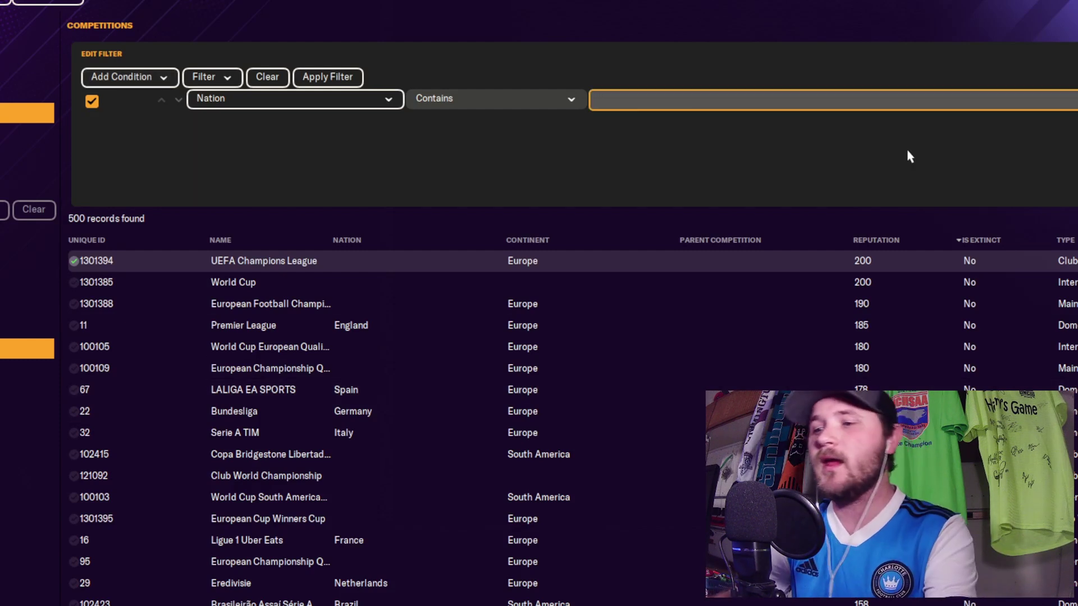
pyautogui.write('san ma')
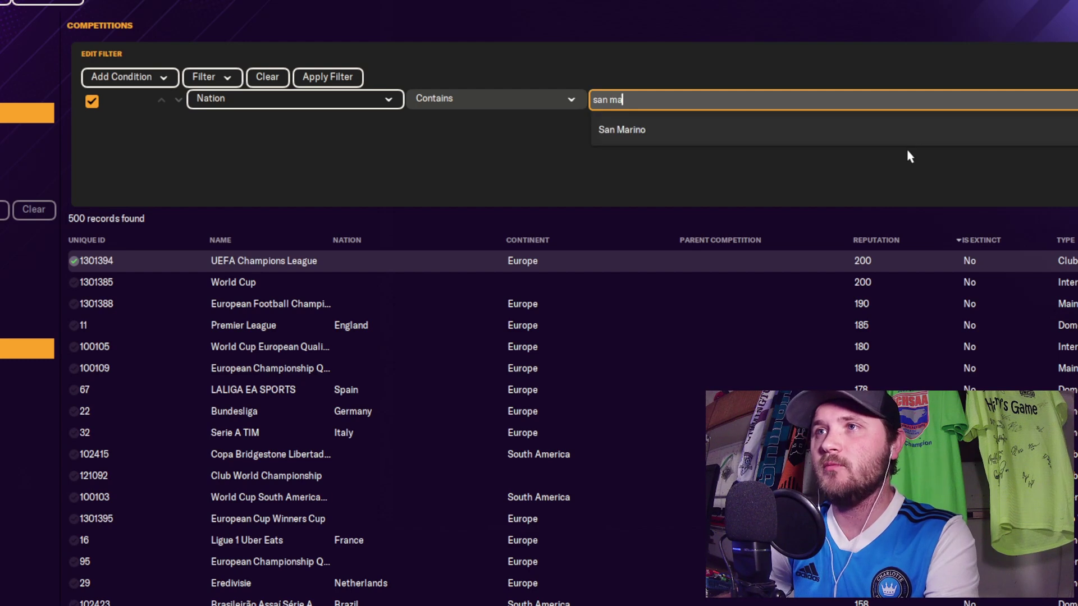
pyautogui.write('rino')
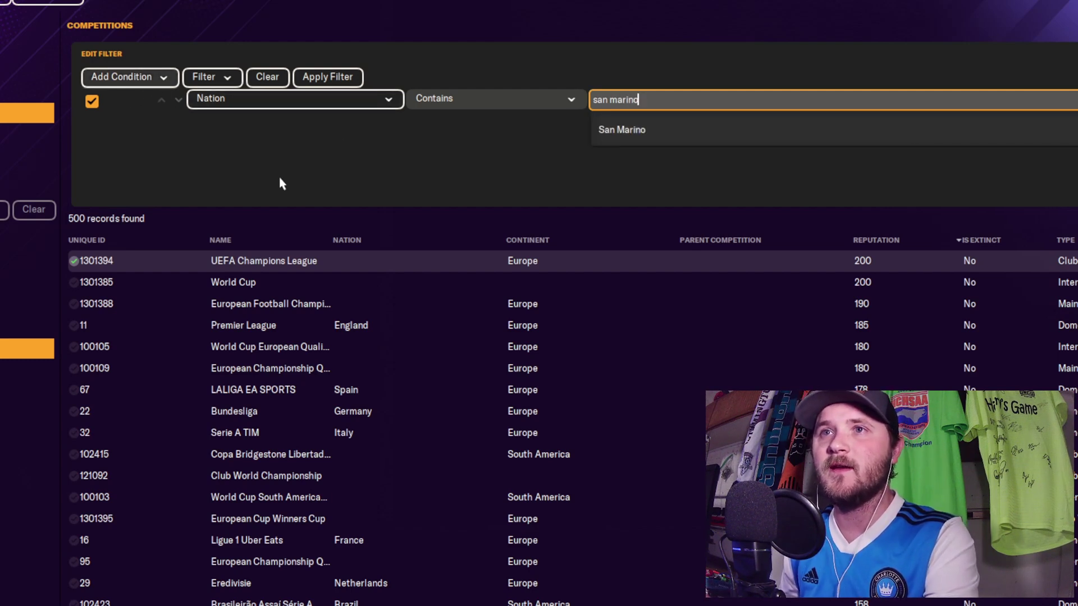
pyautogui.click(620, 130)
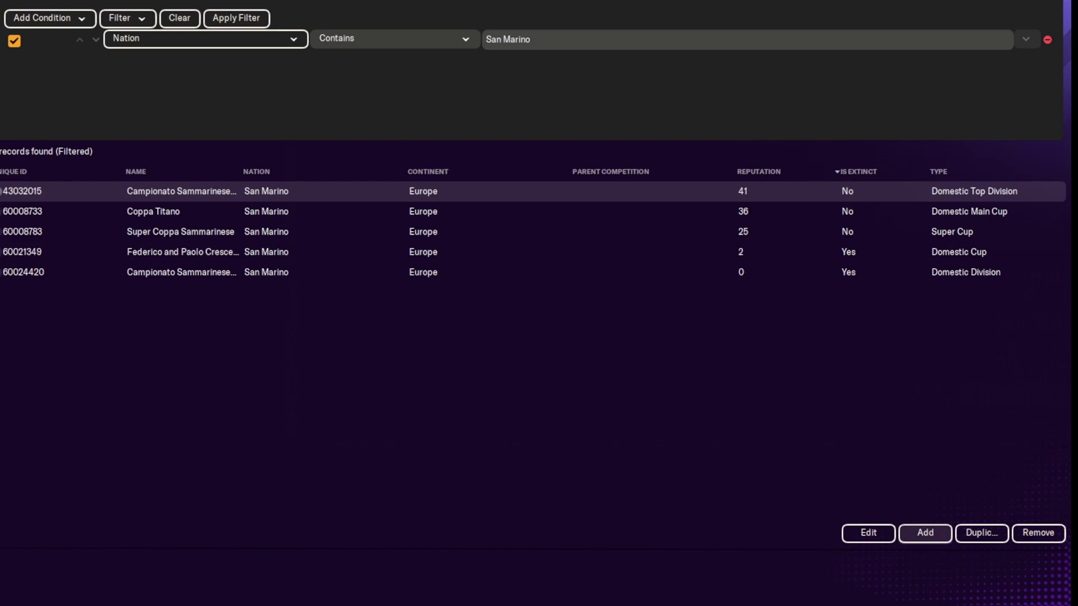
# - Add a competition named "Soccer Scenarios loves you" with short name "Subscribe Please" and three letter name FUN
pyautogui.click(925, 533)
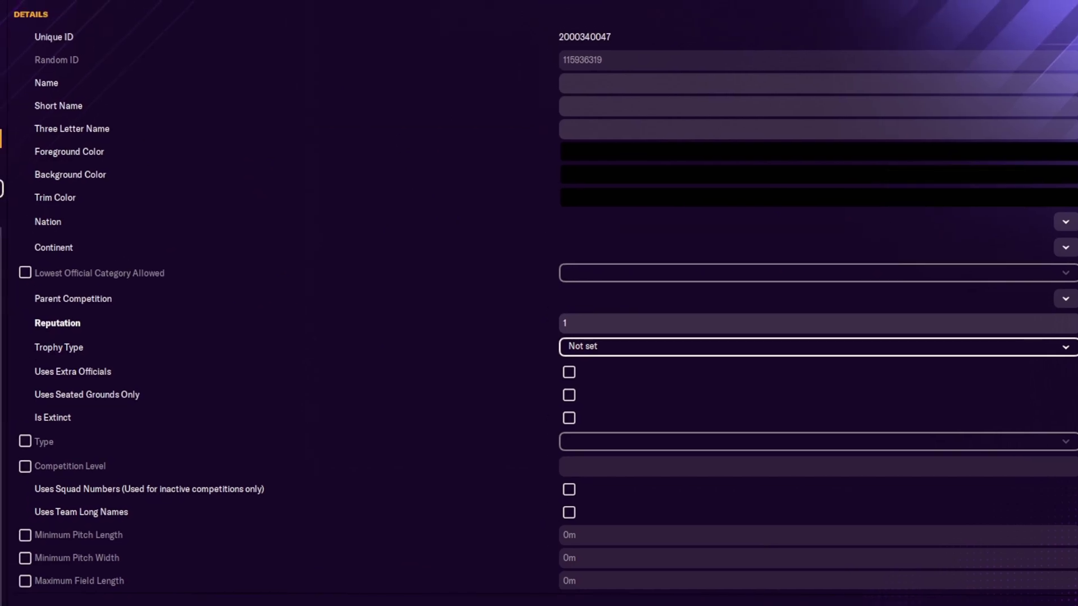
pyautogui.click(811, 74)
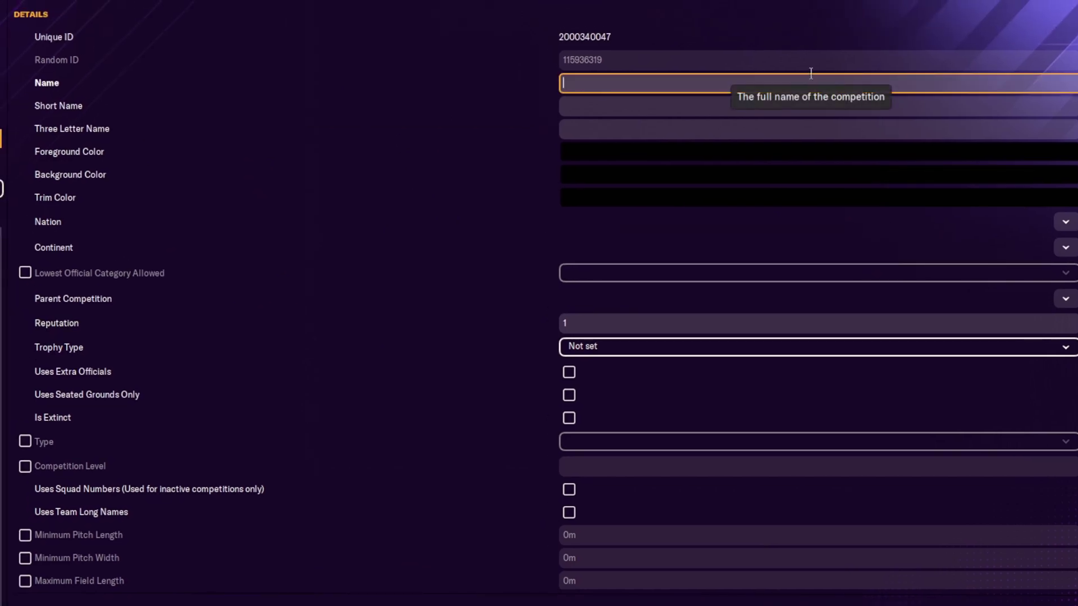
pyautogui.write('Soccer Scenarios loves you')
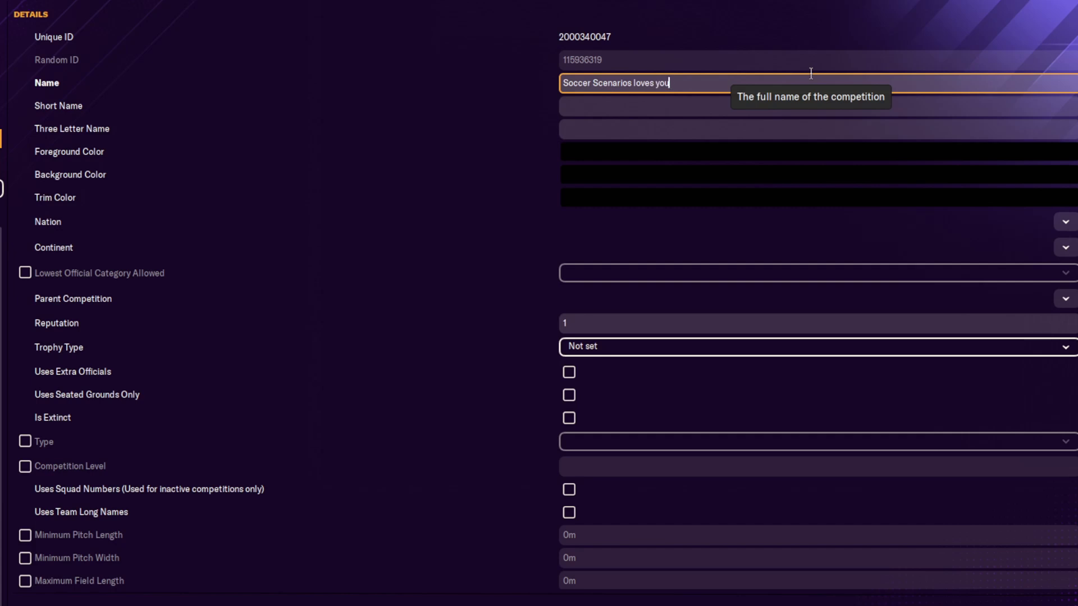
pyautogui.press('Tab')
pyautogui.write('Subscrib')
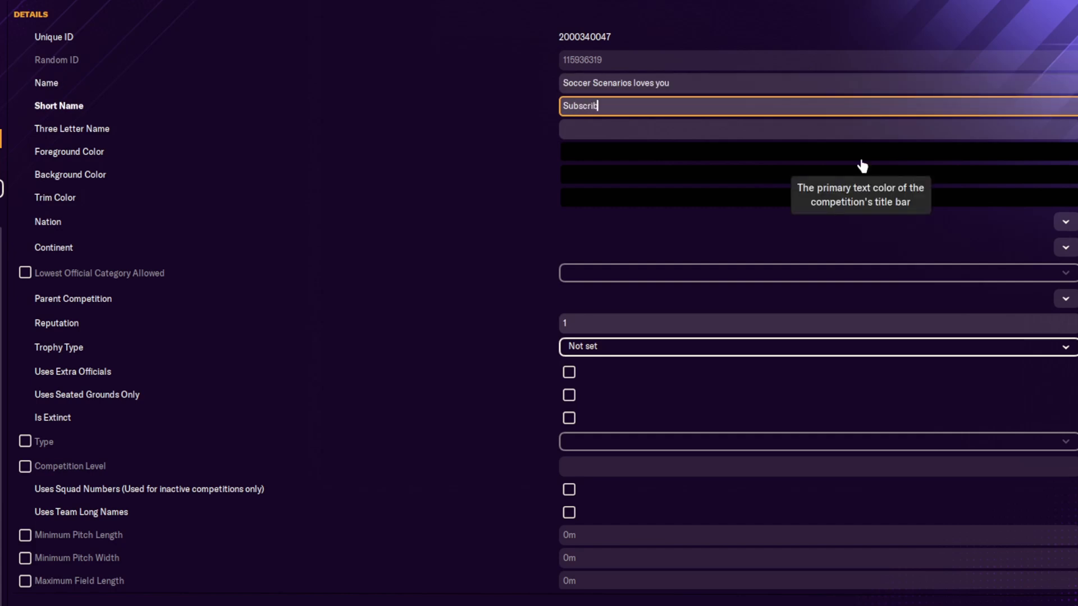
pyautogui.write('e Please')
pyautogui.click(643, 134)
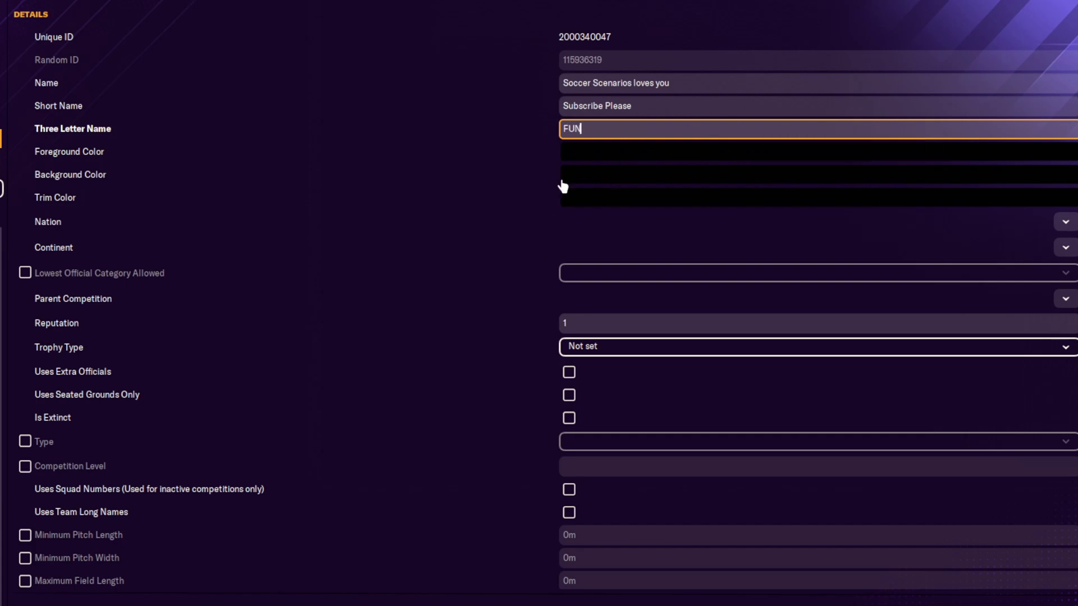
# - Set the new competition's foreground color and trim color to the default white swatch
pyautogui.click(640, 173)
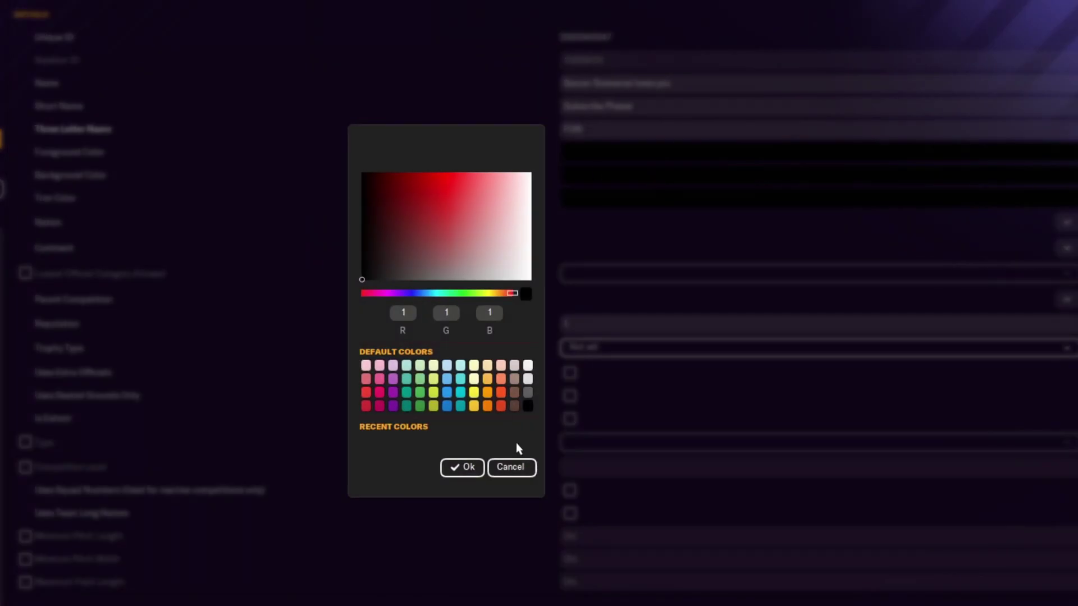
pyautogui.click(530, 366)
pyautogui.click(462, 467)
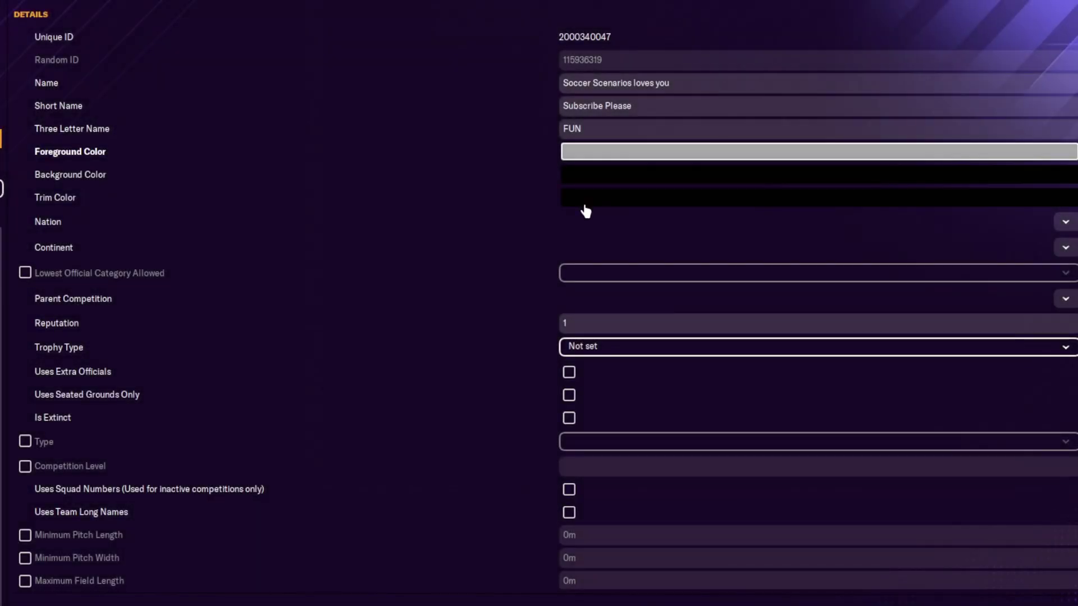
pyautogui.click(584, 202)
pyautogui.click(528, 366)
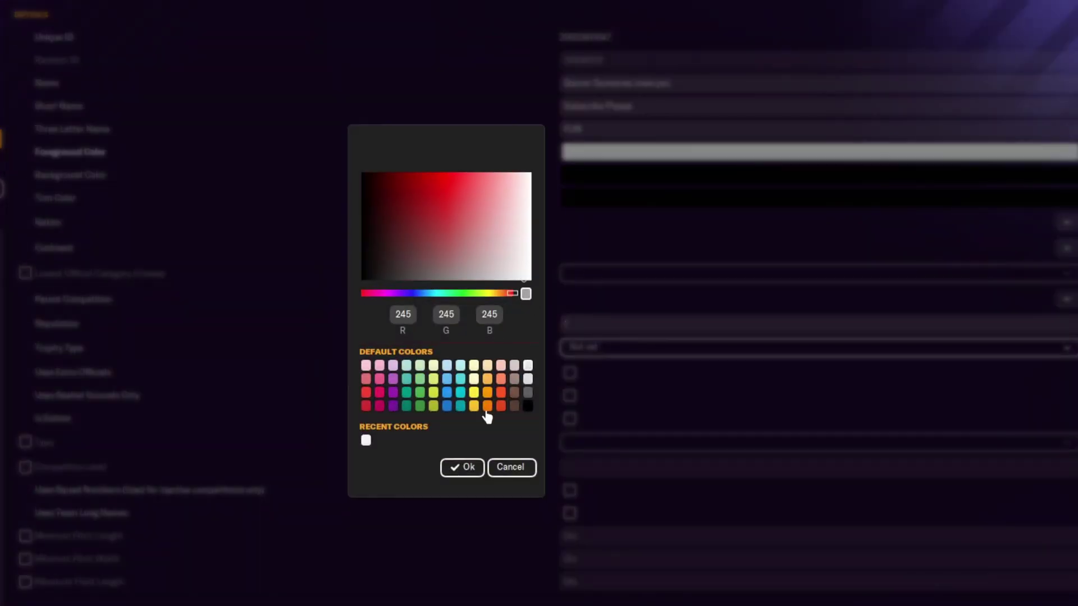
pyautogui.click(462, 467)
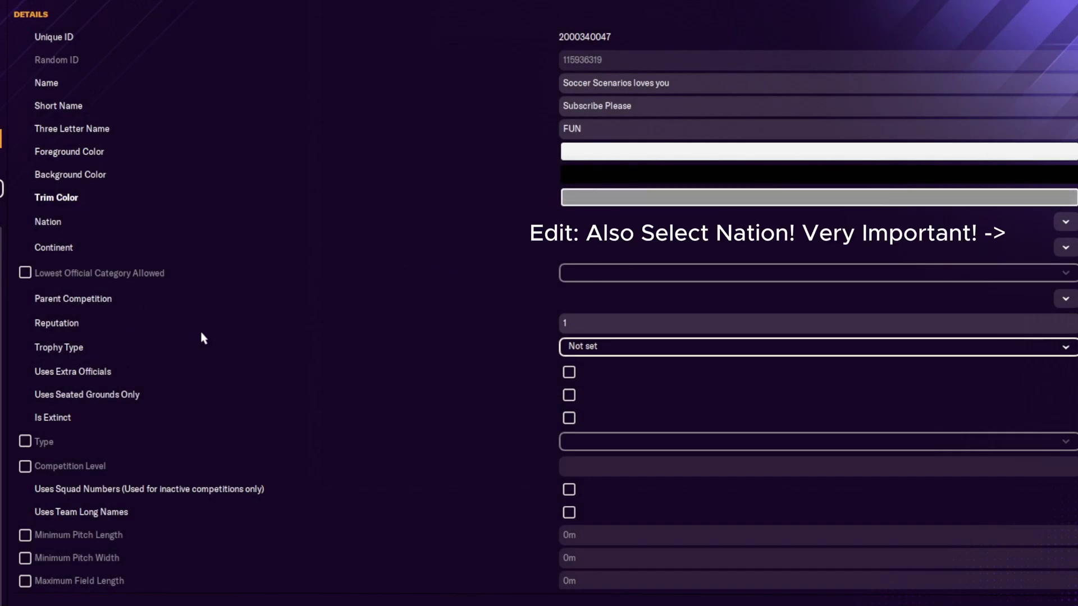
# - Try a reputation of 200 for the new competition and clear the value again
pyautogui.click(571, 323)
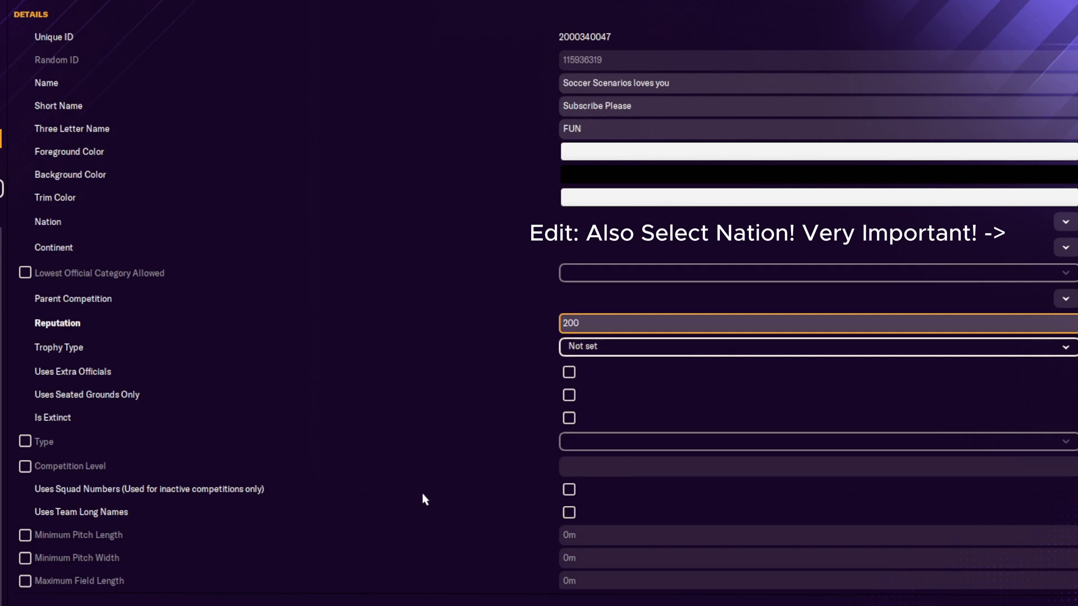
pyautogui.press('BackSpace')
pyautogui.press('BackSpace')
pyautogui.press('BackSpace')
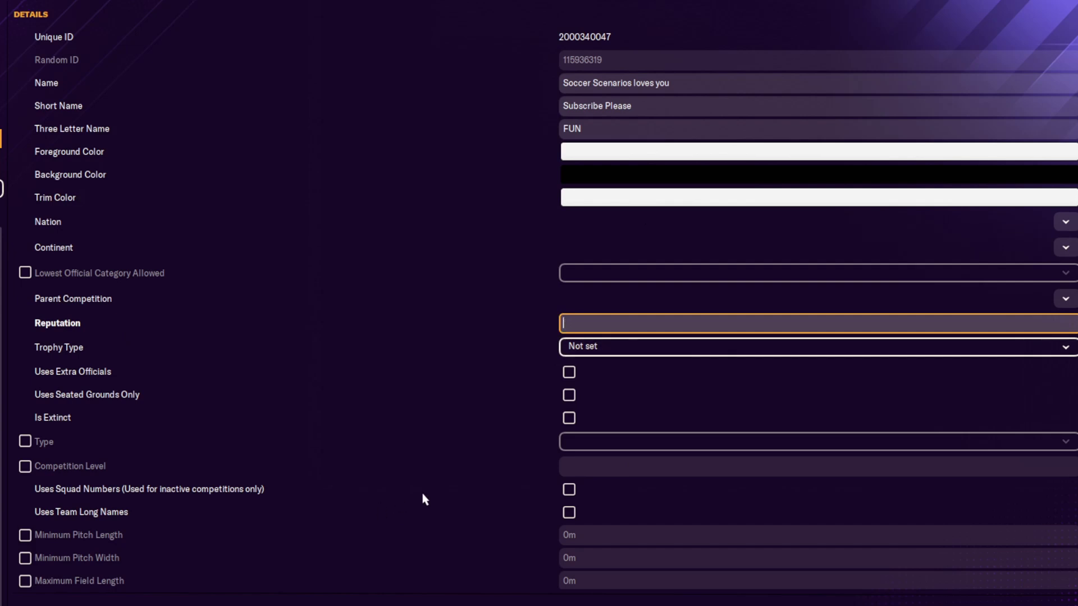
# - Enable the new competition's type as Domestic Top Division, and switch its competition level on and back off
pyautogui.scroll(-2, 356, 306)
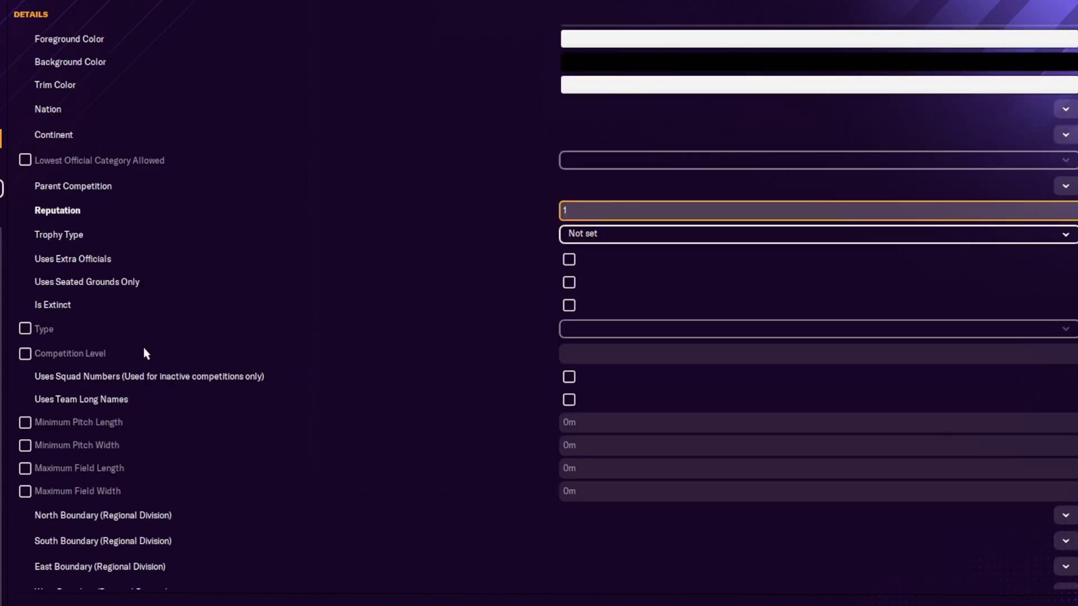
pyautogui.click(26, 329)
pyautogui.click(24, 354)
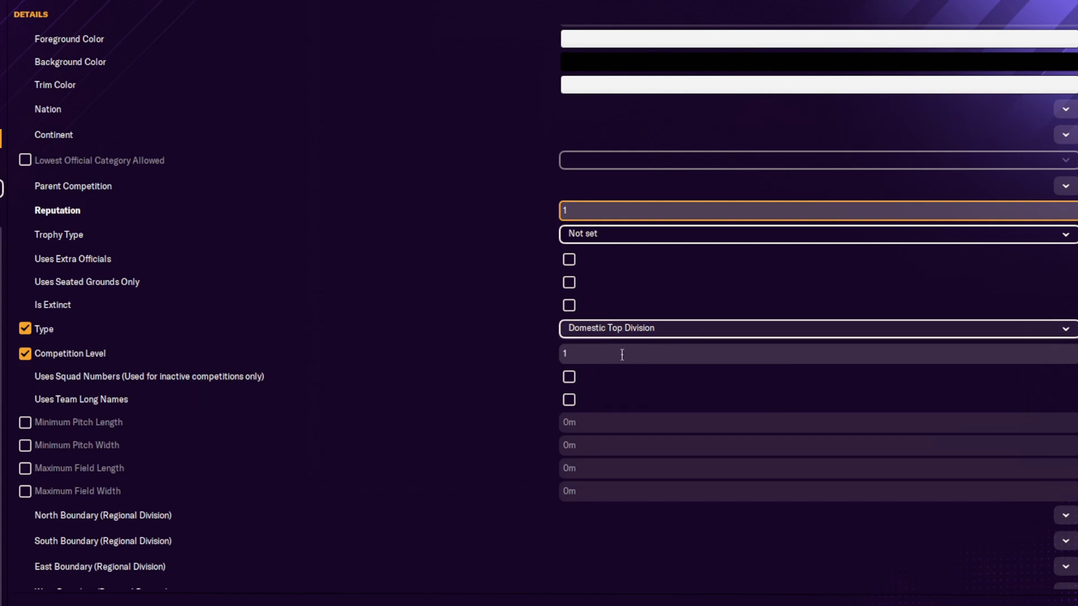
pyautogui.moveTo(629, 355)
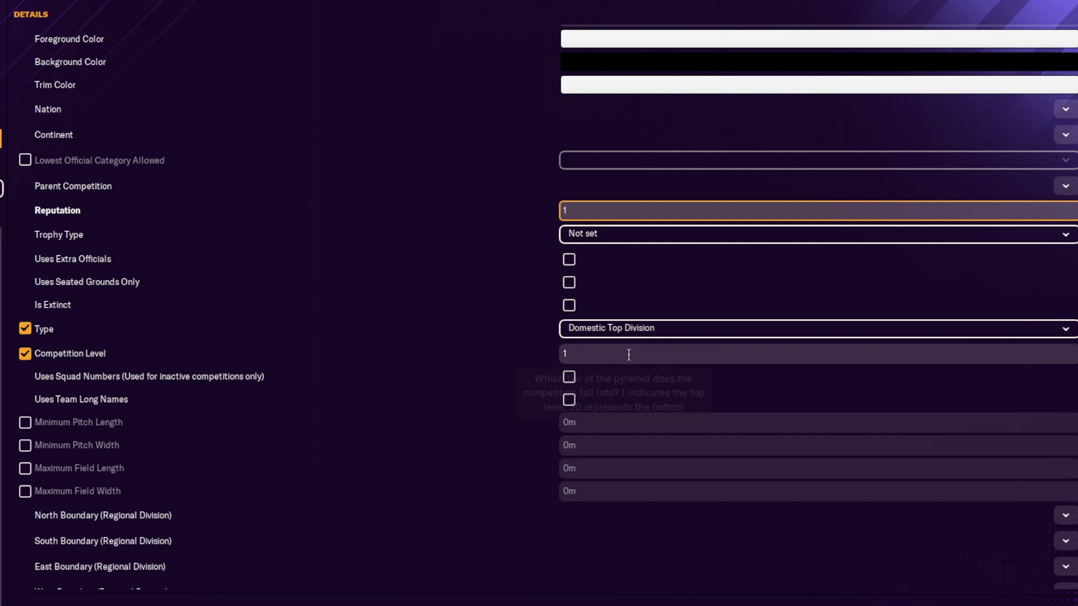
pyautogui.click(565, 355)
pyautogui.press('BackSpace')
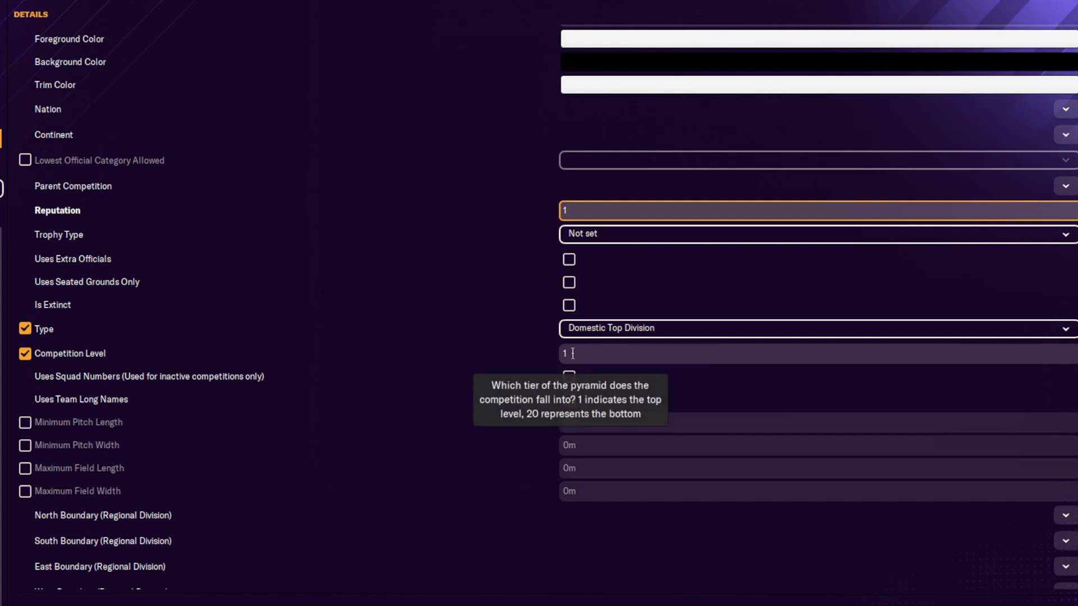
pyautogui.click(25, 355)
pyautogui.click(610, 334)
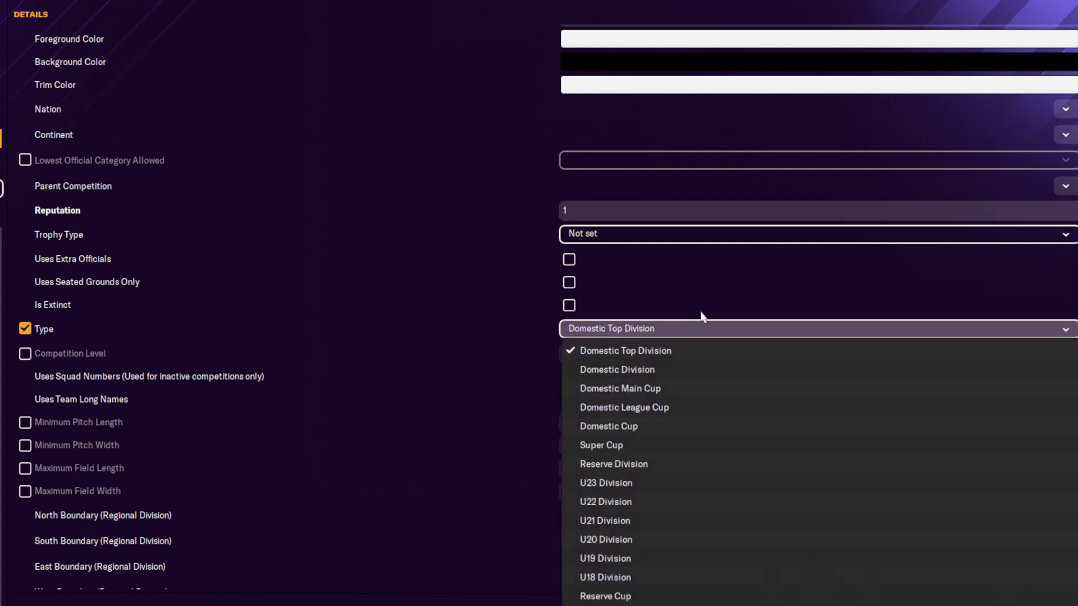
pyautogui.scroll(1, 665, 346)
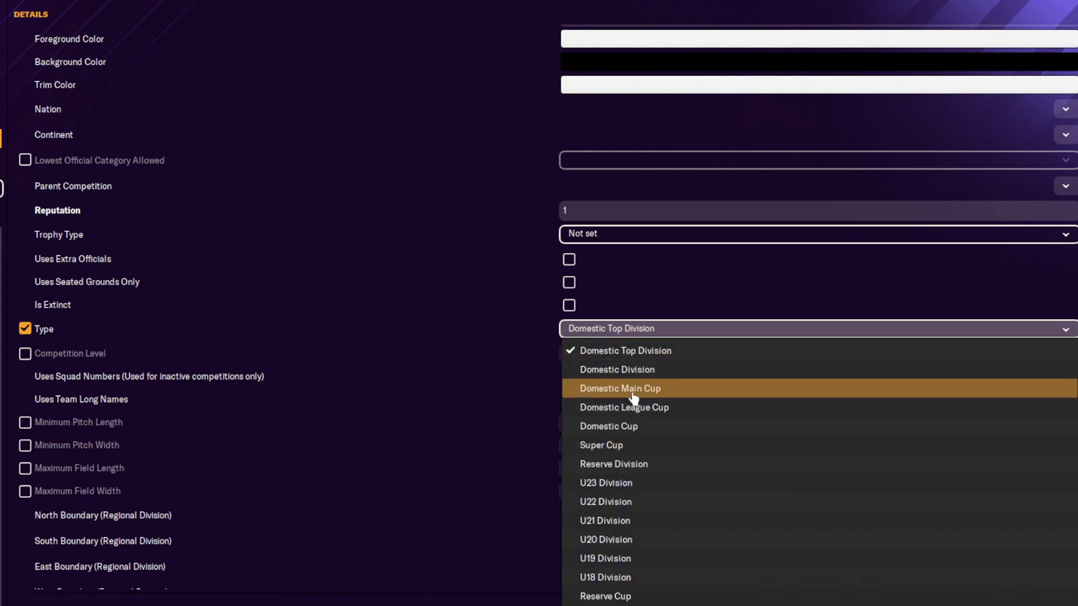
pyautogui.click(426, 459)
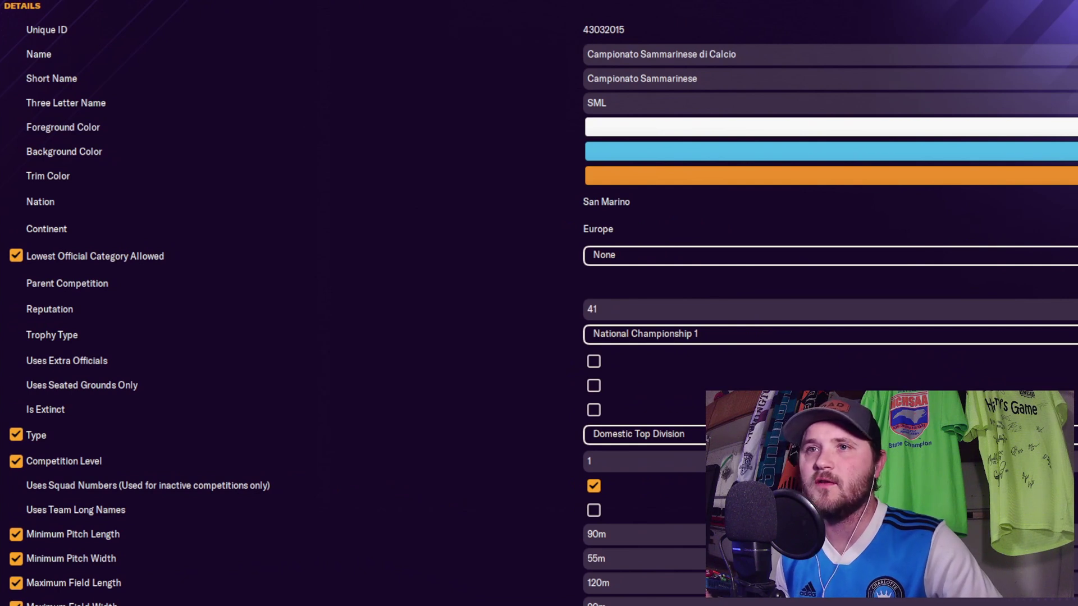
# - Review the type options and competition level of Campionato Sammarinese di Calcio, keeping its type as Domestic Top Division
pyautogui.scroll(-2, 539, 303)
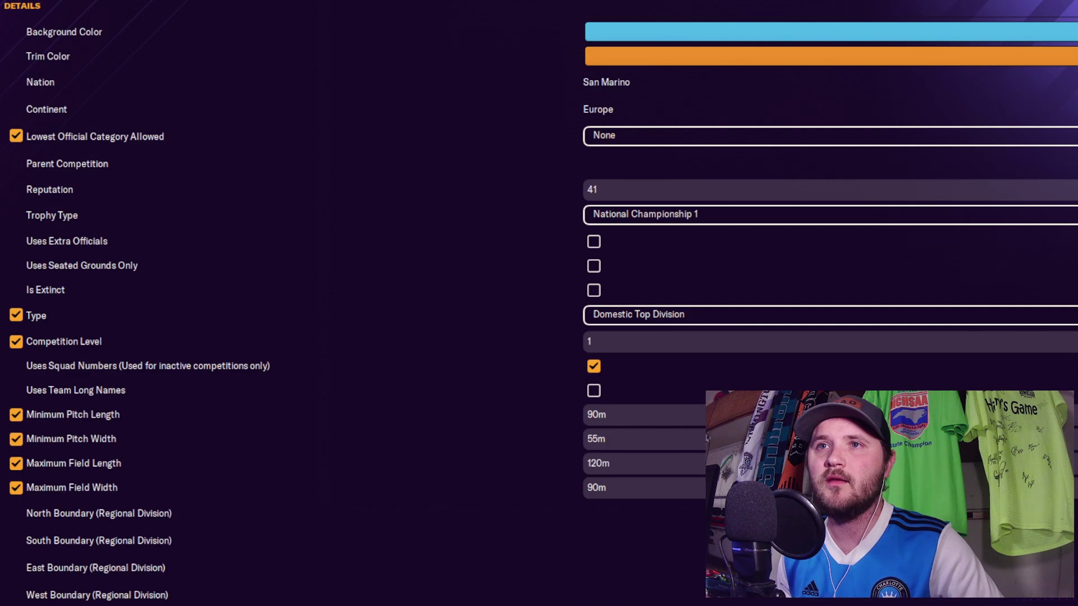
pyautogui.click(628, 316)
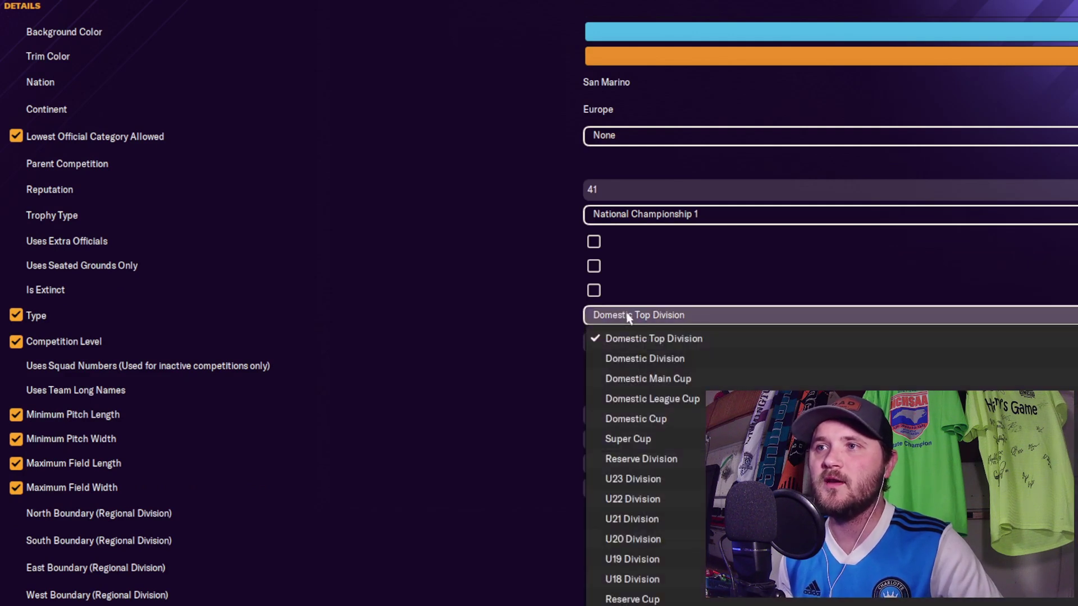
pyautogui.click(641, 340)
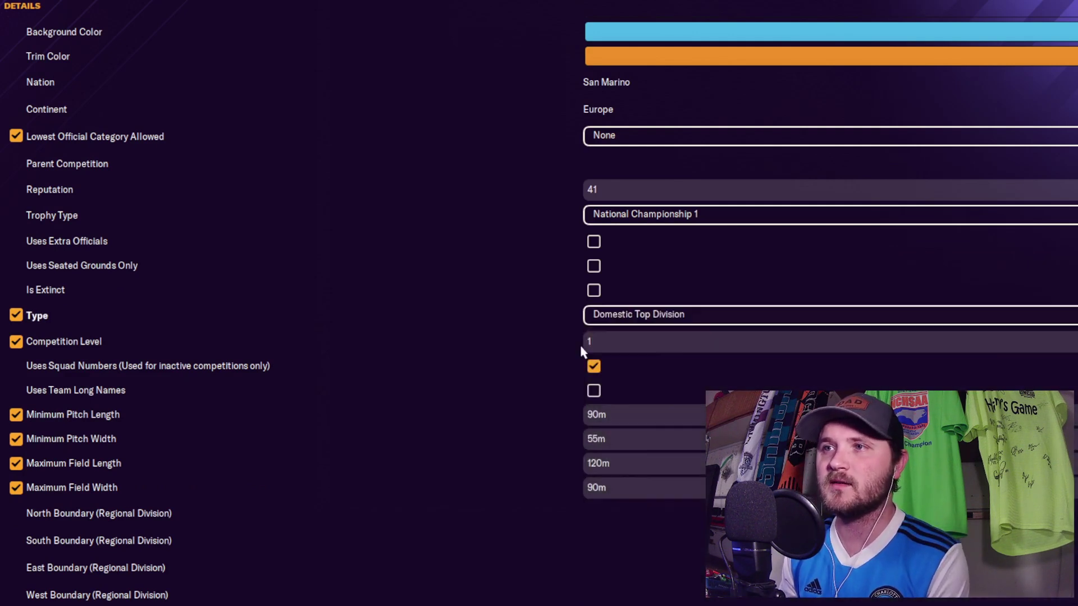
pyautogui.click(595, 342)
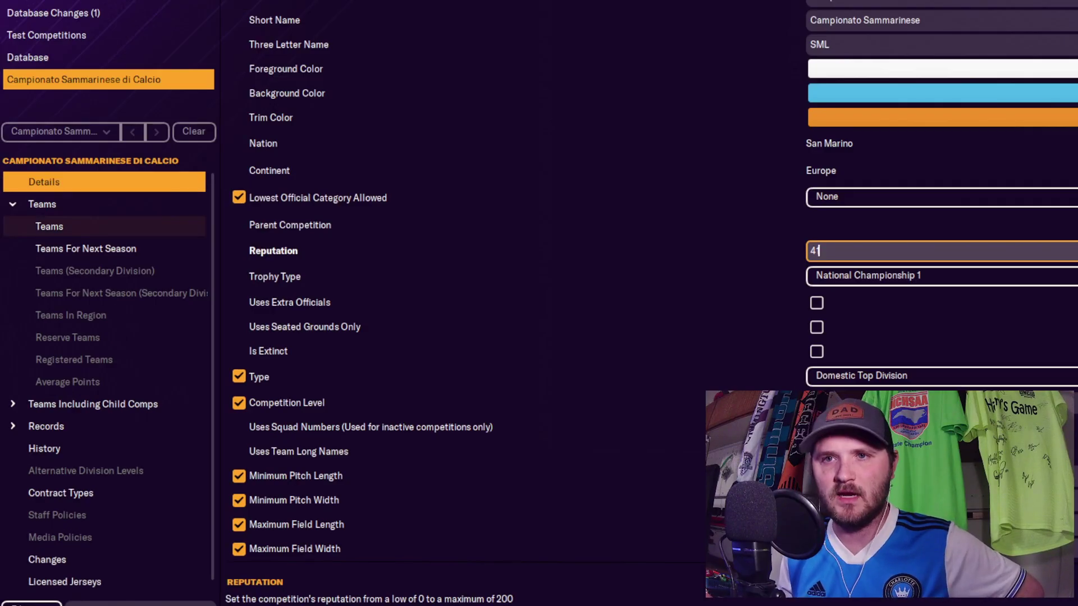
# - Open the teams of Campionato Sammarinese di Calcio, start adding a team and browse the available clubs
pyautogui.click(97, 231)
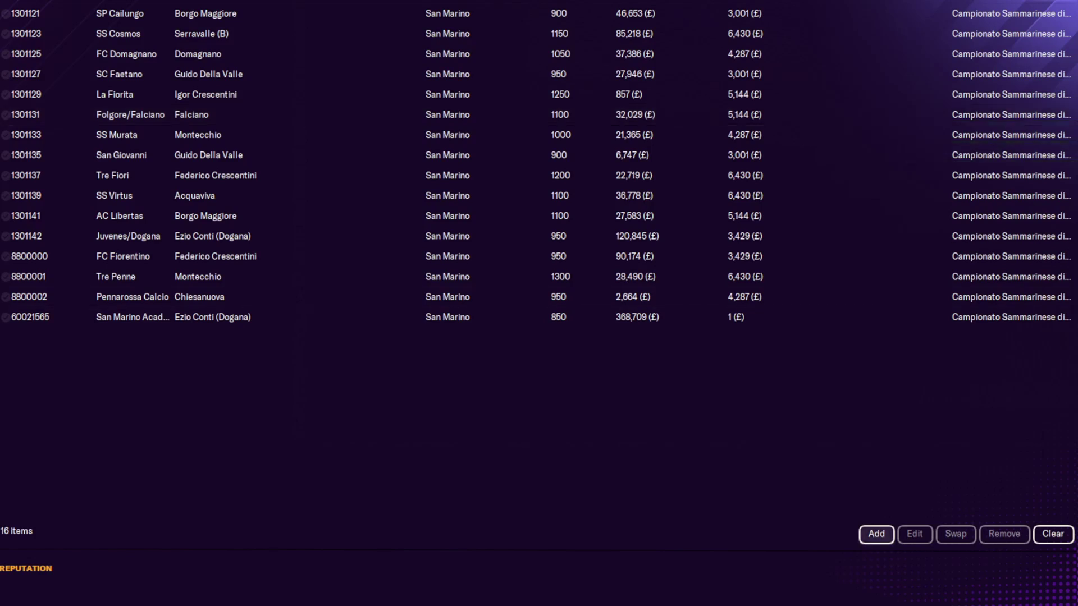
pyautogui.click(876, 534)
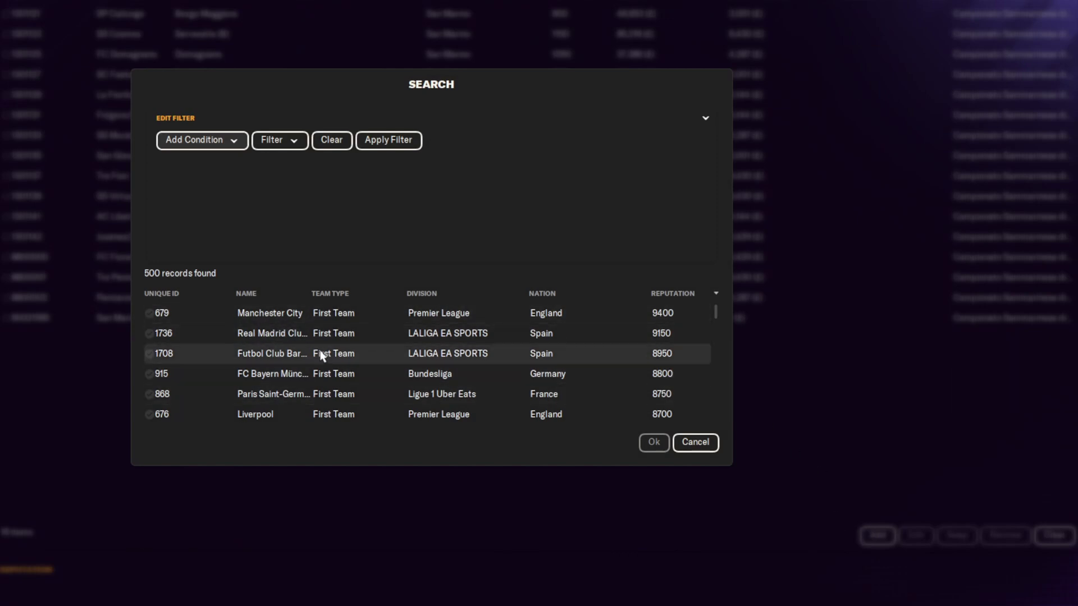
pyautogui.scroll(-3, 328, 365)
pyautogui.scroll(-1, 258, 394)
pyautogui.scroll(-10, 264, 385)
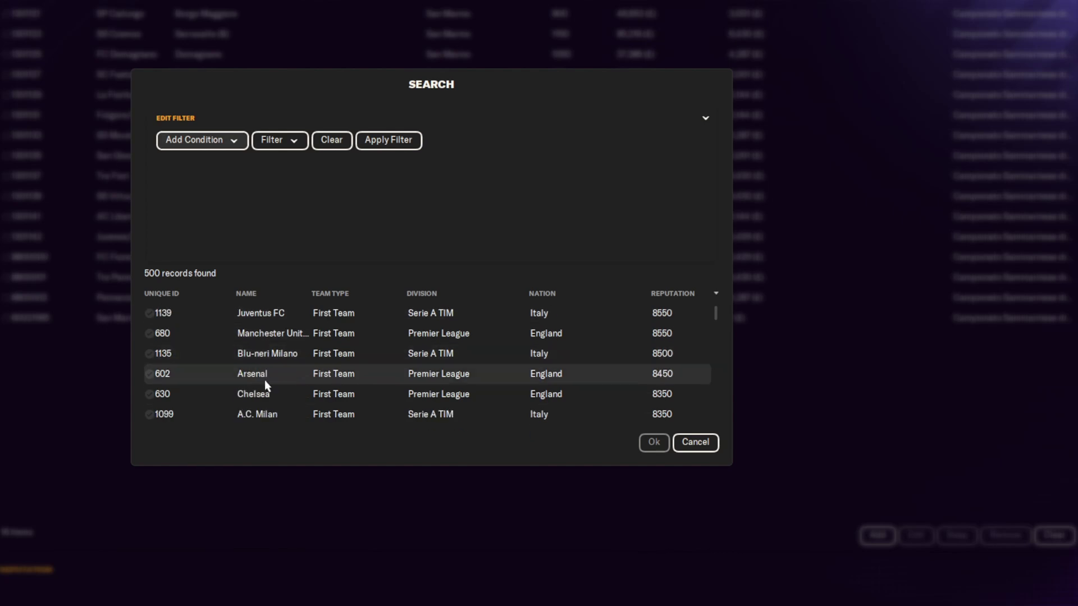
# - Add an empty "Name Contains" condition to the team search and look through the club list
pyautogui.click(201, 147)
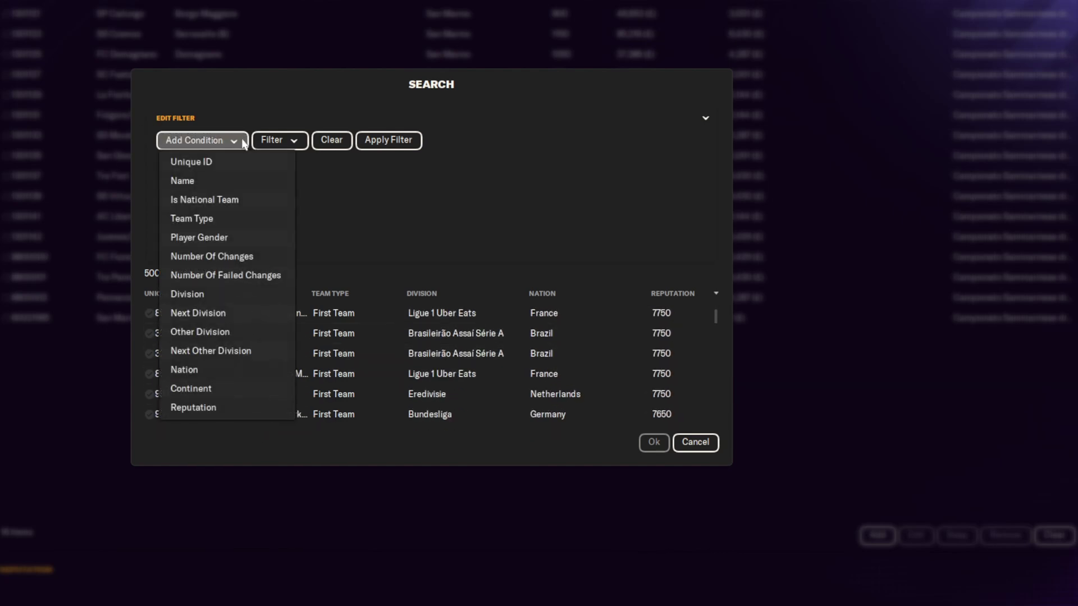
pyautogui.click(216, 180)
pyautogui.click(463, 161)
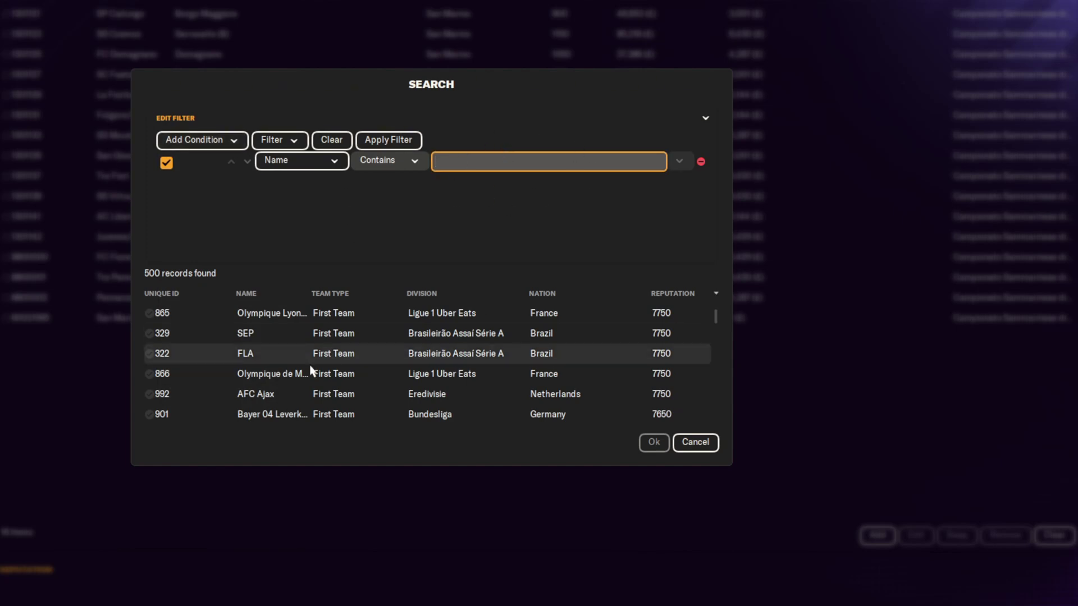
pyautogui.scroll(7, 292, 362)
pyautogui.scroll(3, 249, 350)
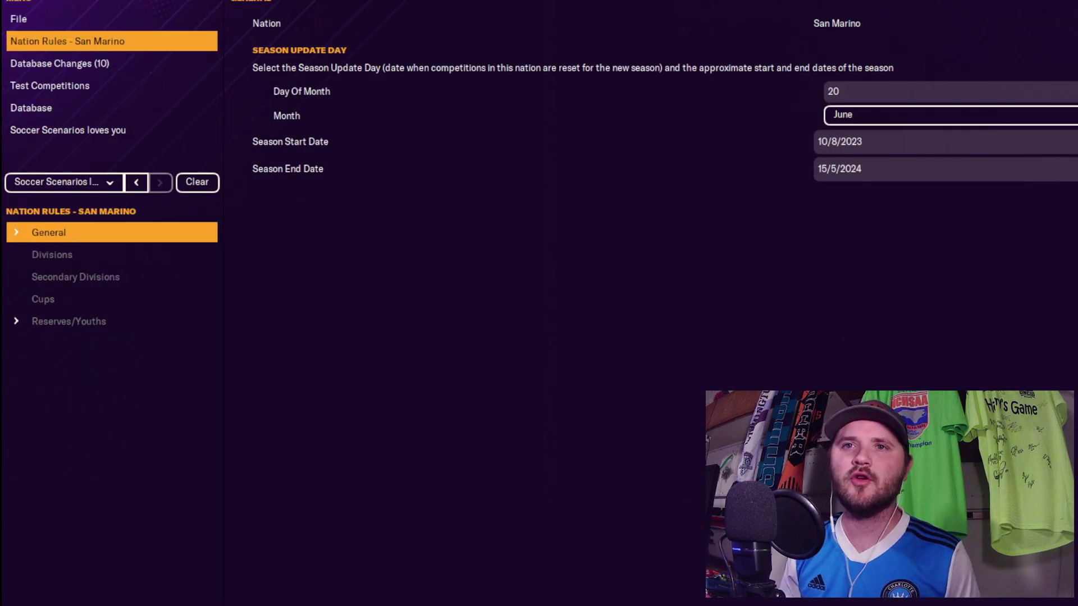
# - Add a transfer window to the San Marino nation rules running from 1 Jun to 31 Jul
pyautogui.click(112, 232)
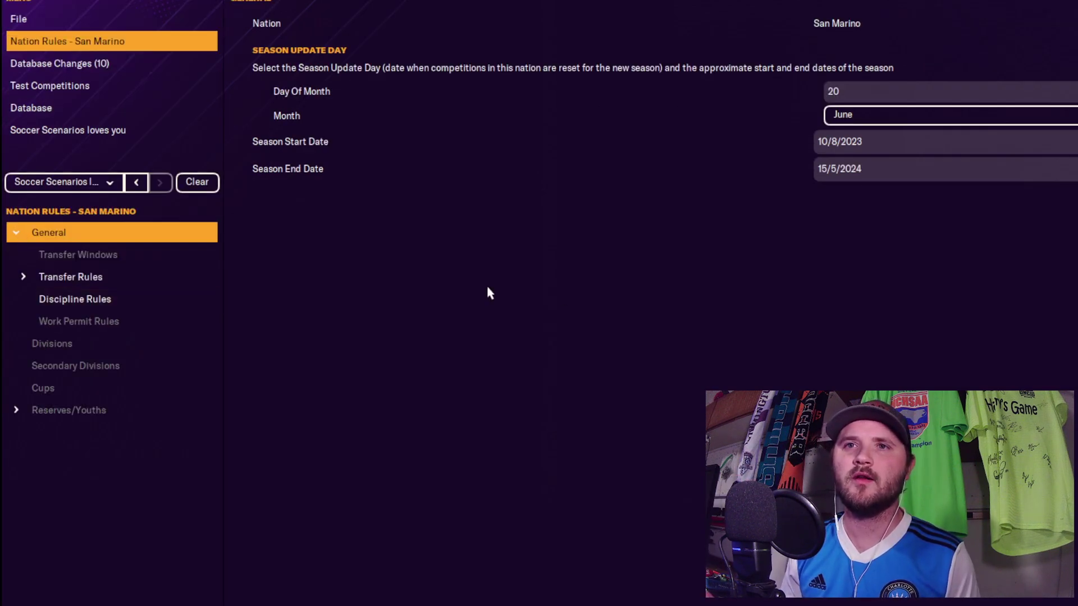
pyautogui.click(94, 259)
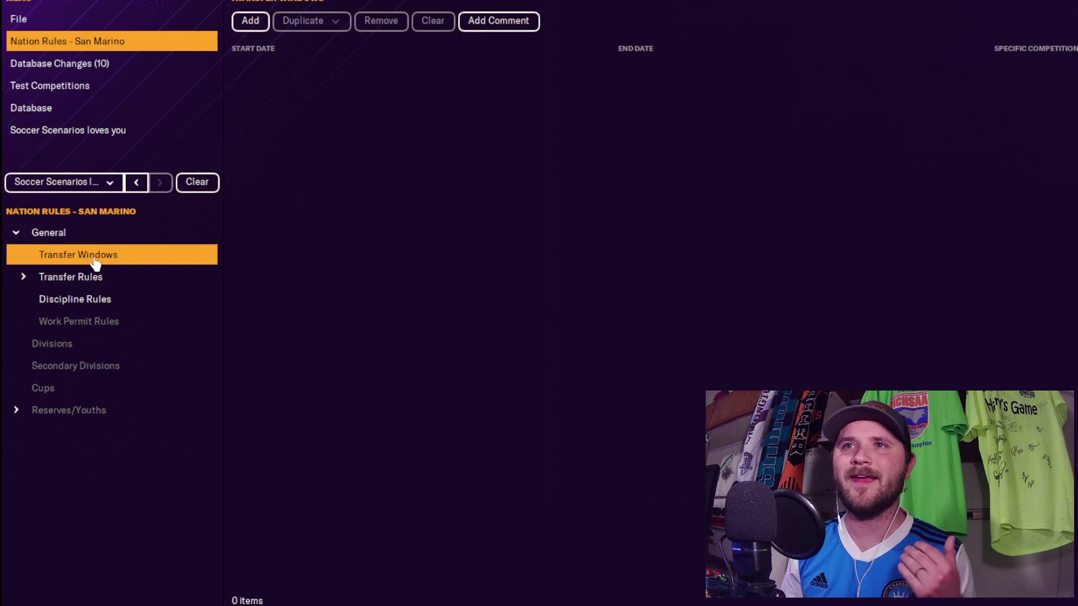
pyautogui.click(251, 22)
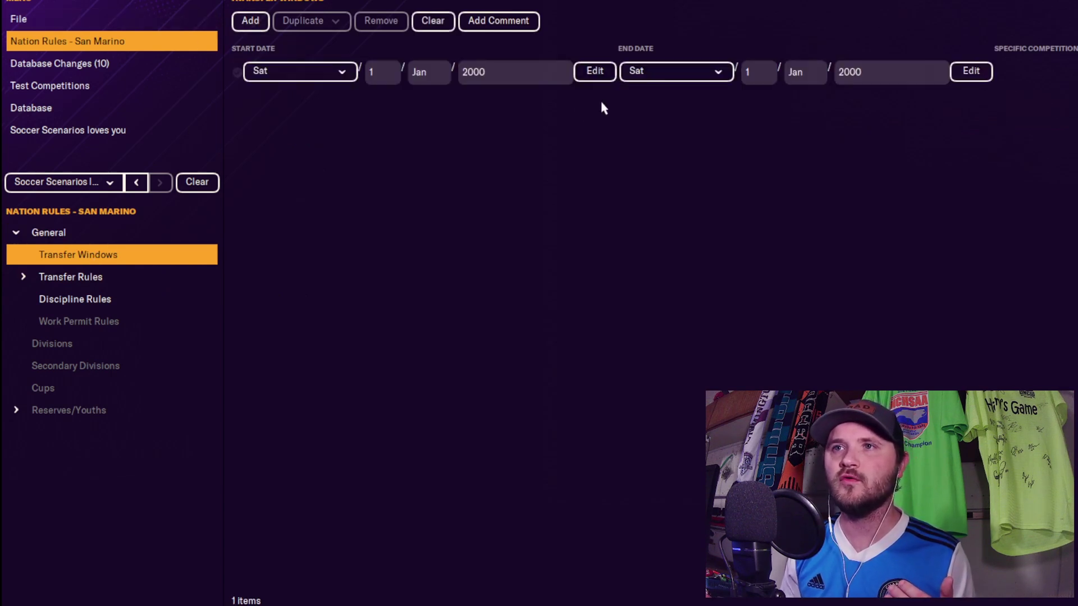
pyautogui.click(418, 72)
pyautogui.write('Jun')
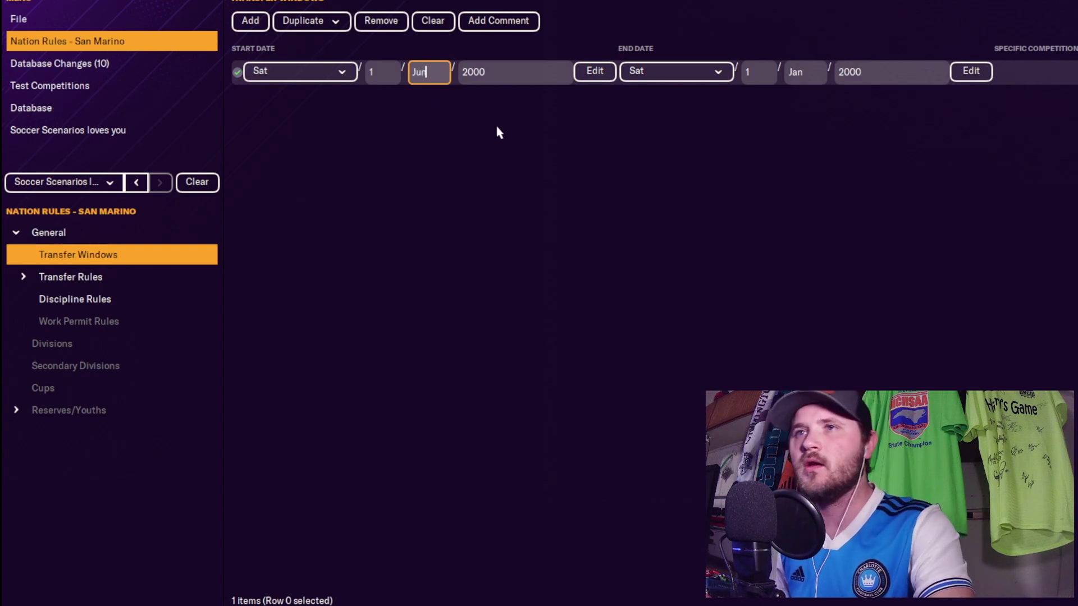
pyautogui.click(749, 75)
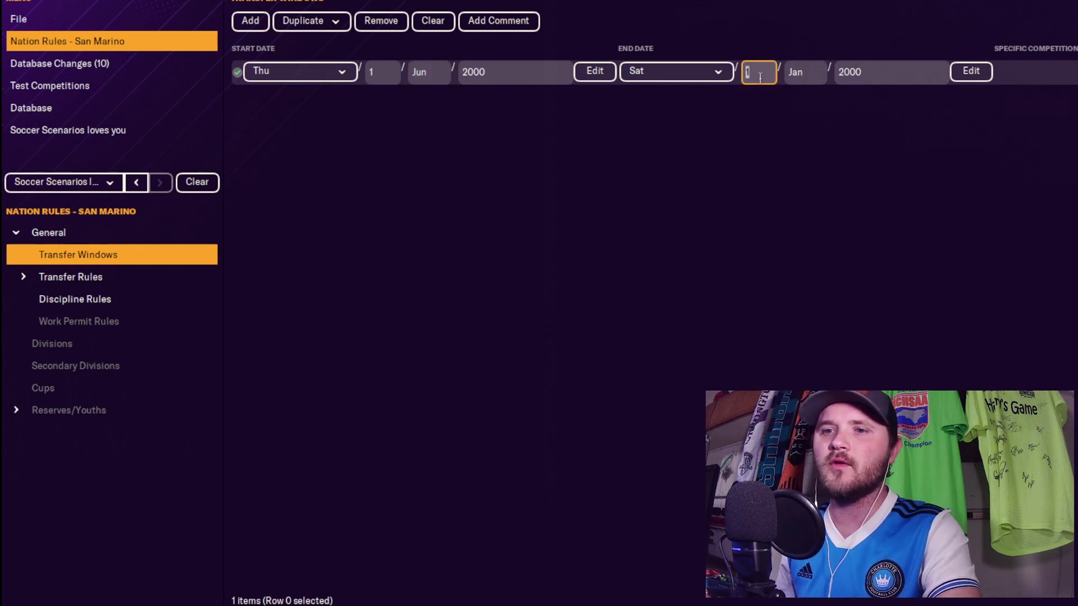
pyautogui.write('31')
pyautogui.click(800, 77)
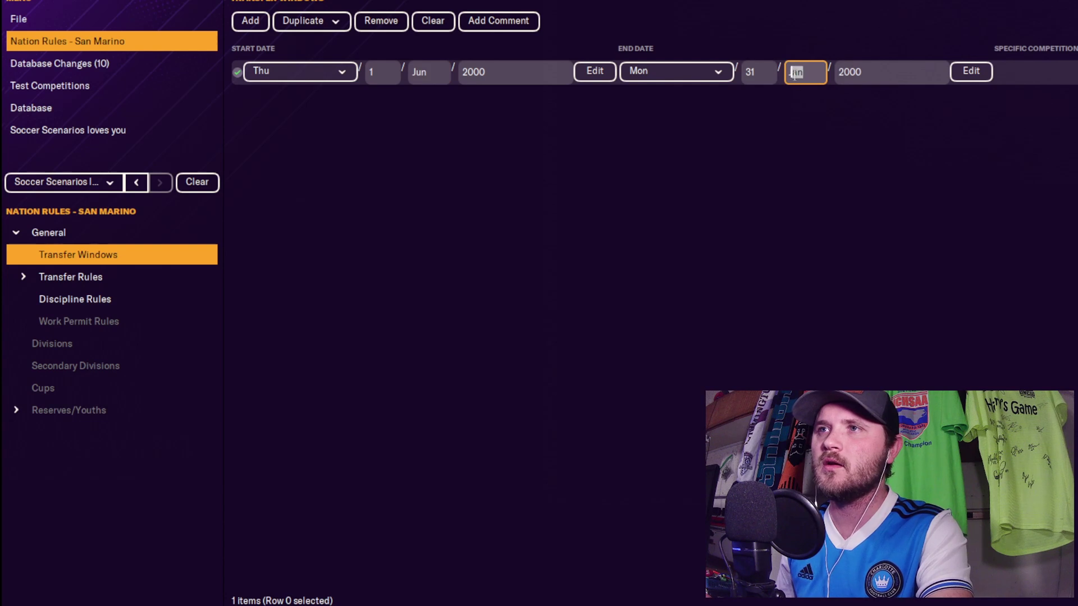
pyautogui.write('Jul')
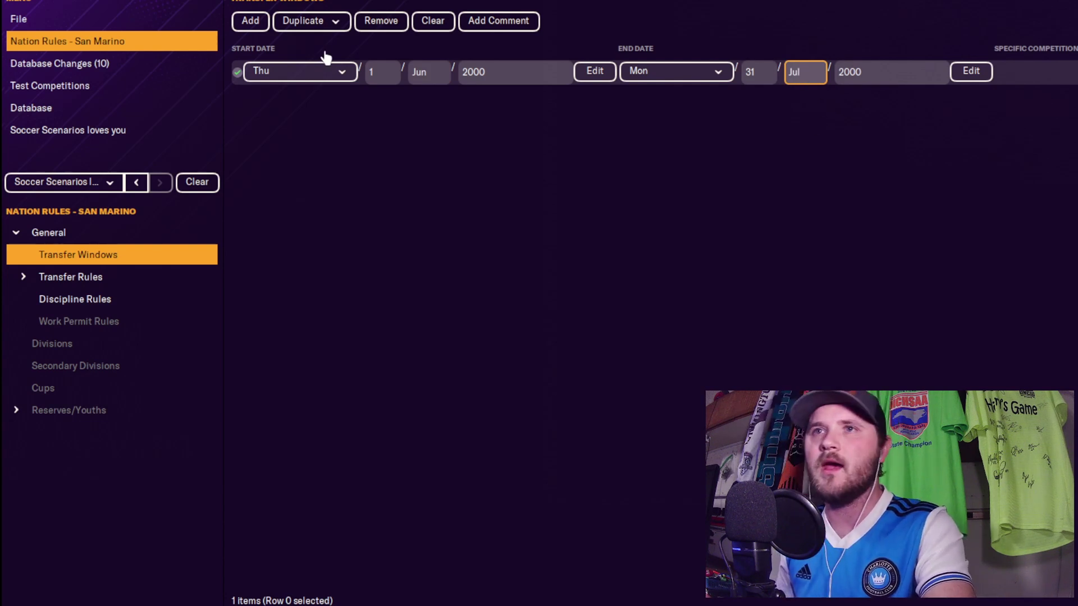
# - Add a second San Marino transfer window running from 1 Jan to 31 Jan
pyautogui.click(249, 23)
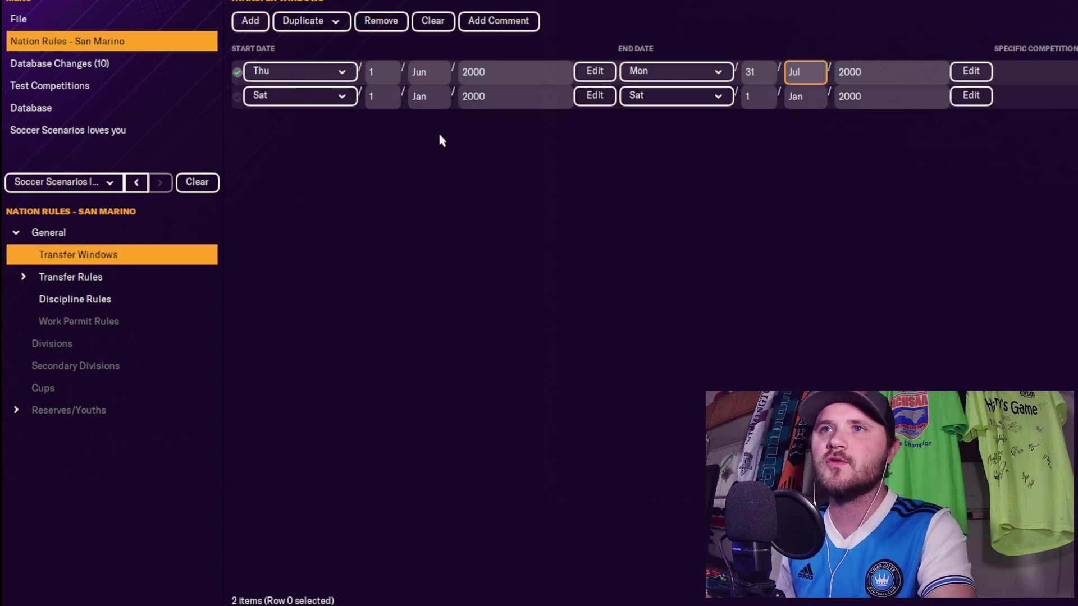
pyautogui.click(369, 99)
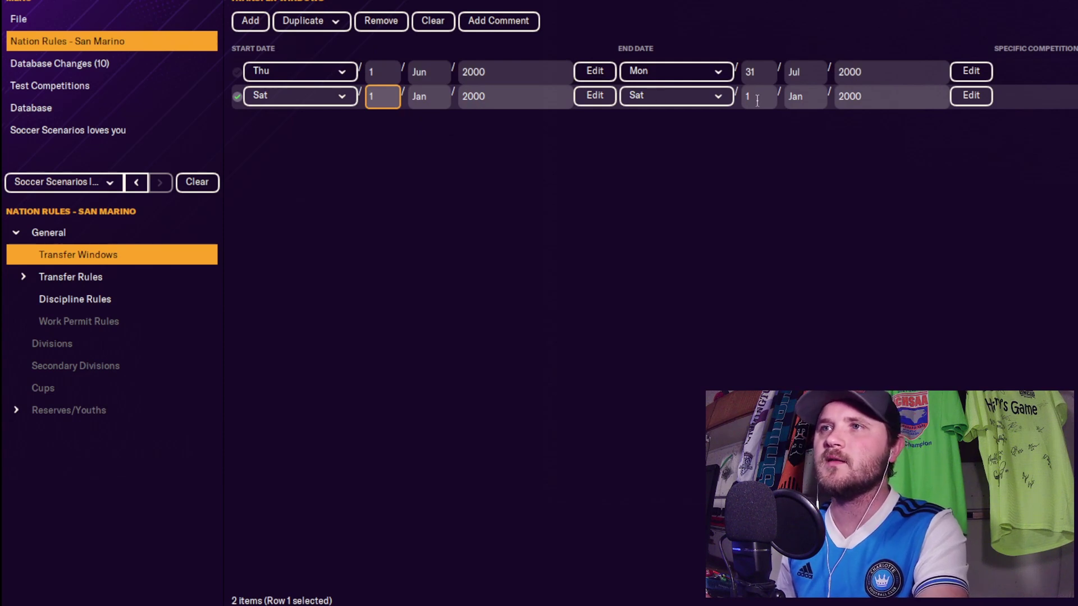
pyautogui.click(743, 100)
pyautogui.write('31')
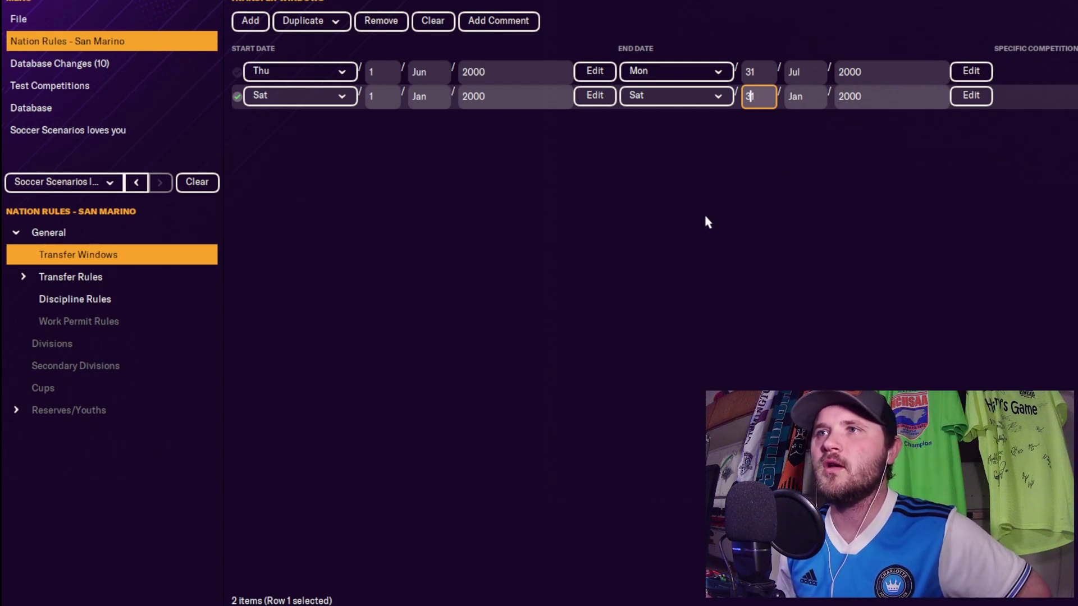
pyautogui.press('Return')
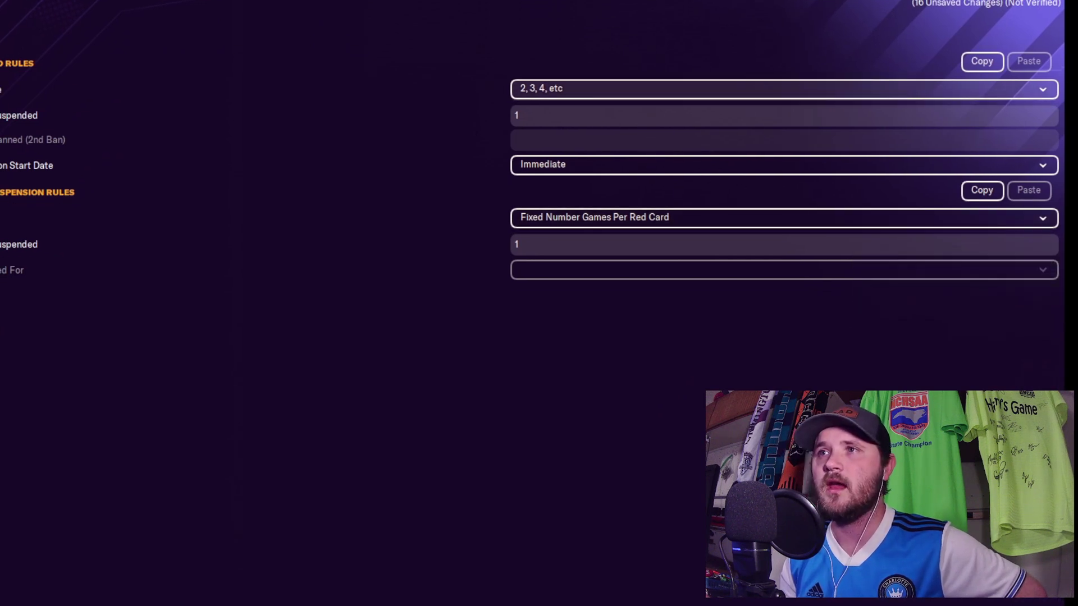
# - Set the first discipline rule's card suspension pattern to "5, 10, 15, etc"
pyautogui.click(581, 96)
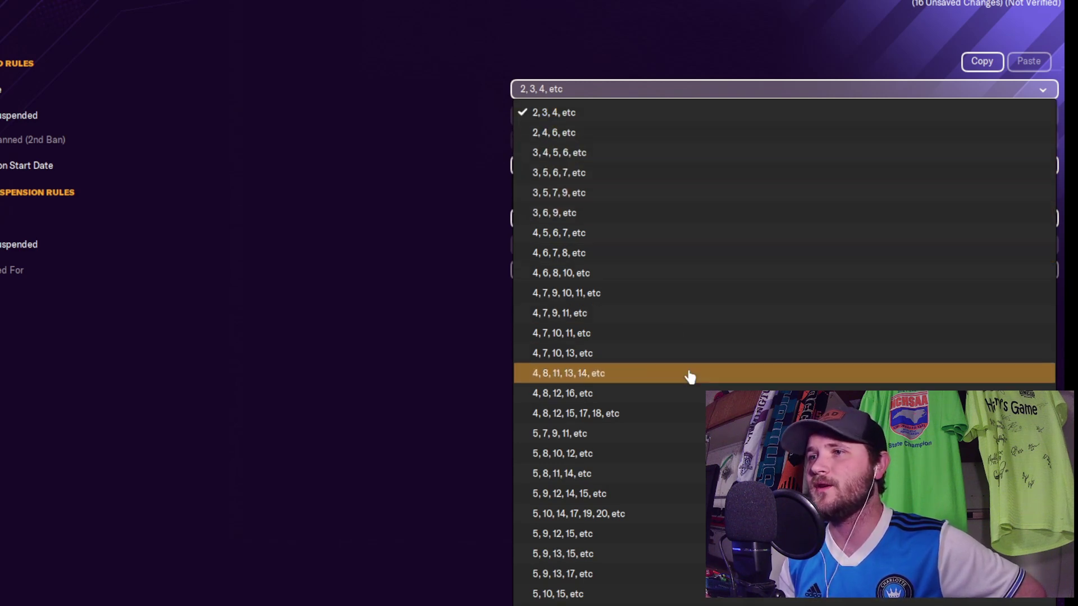
pyautogui.click(575, 594)
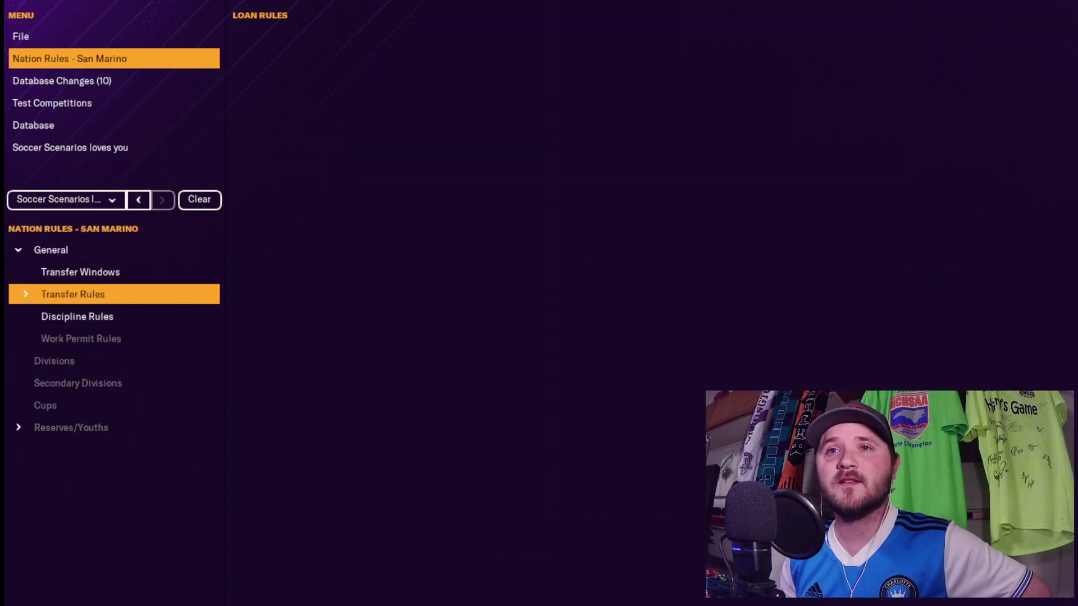
# - Check San Marino's transfer rules and enable the loan rules beneath them
pyautogui.click(26, 295)
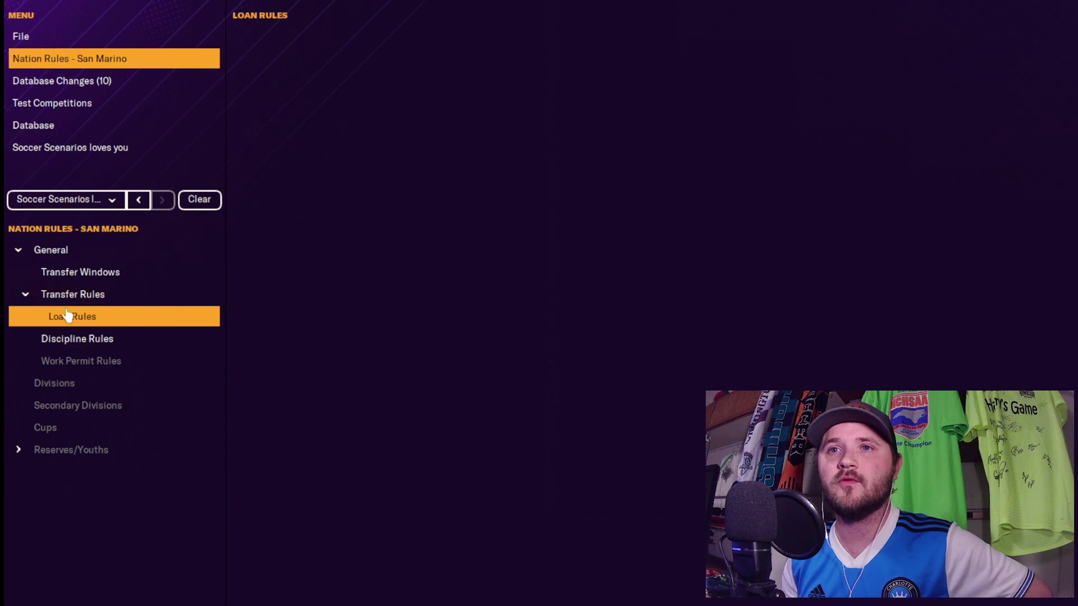
pyautogui.click(83, 295)
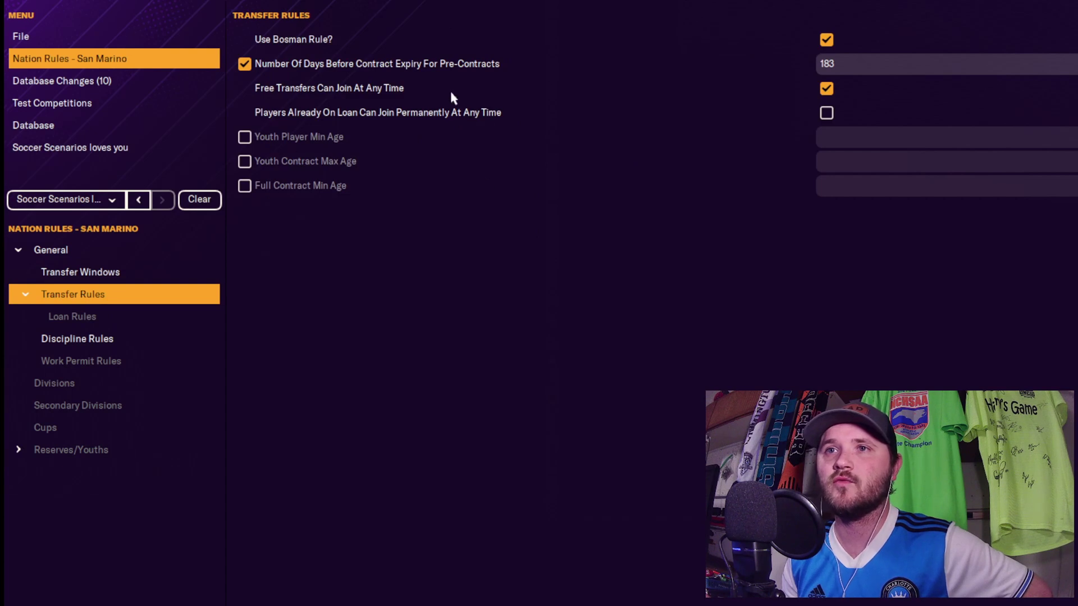
pyautogui.click(65, 318)
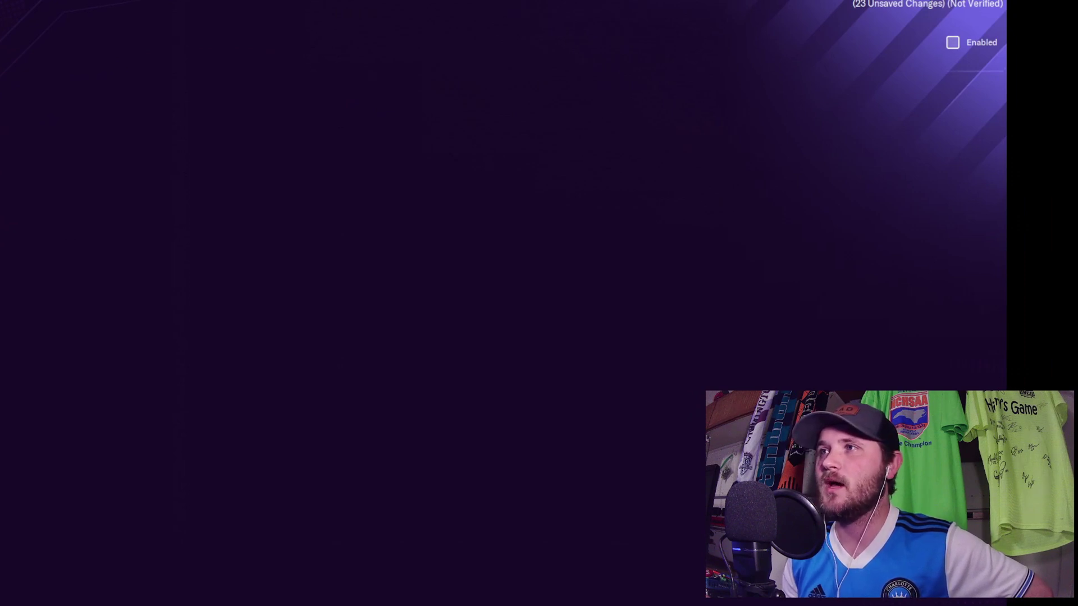
pyautogui.click(953, 42)
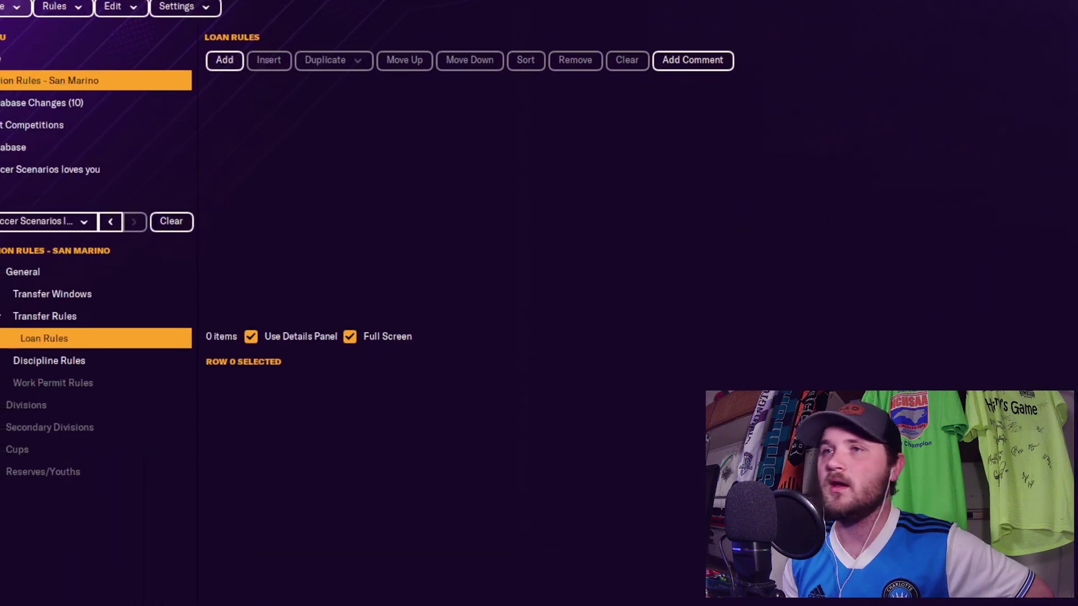
# - Add a loan rule, change its type to Maximum Players Rule and open its number of players for editing
pyautogui.click(230, 63)
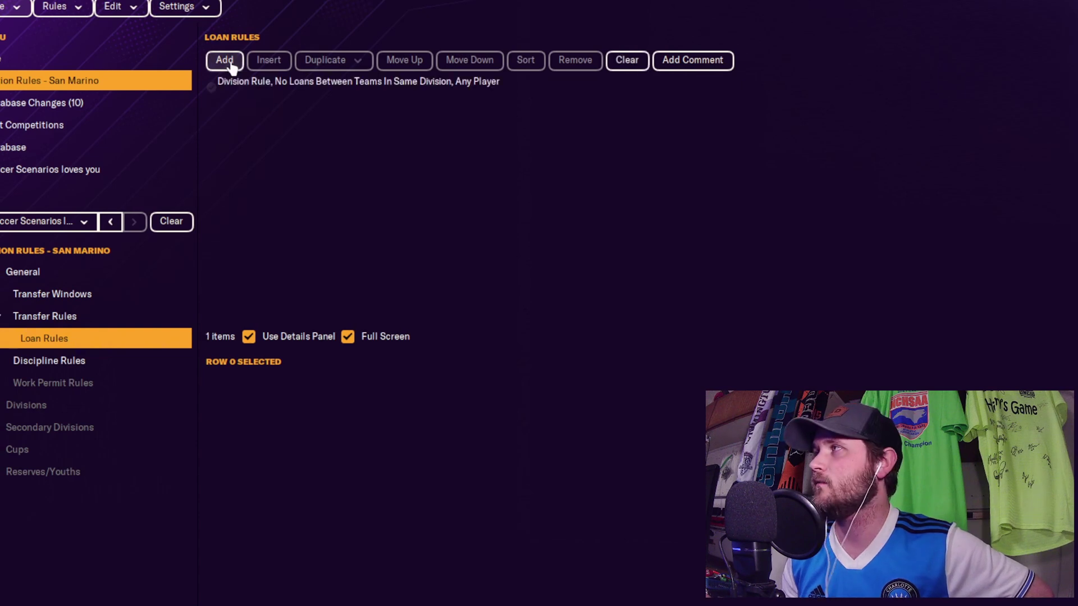
pyautogui.click(295, 94)
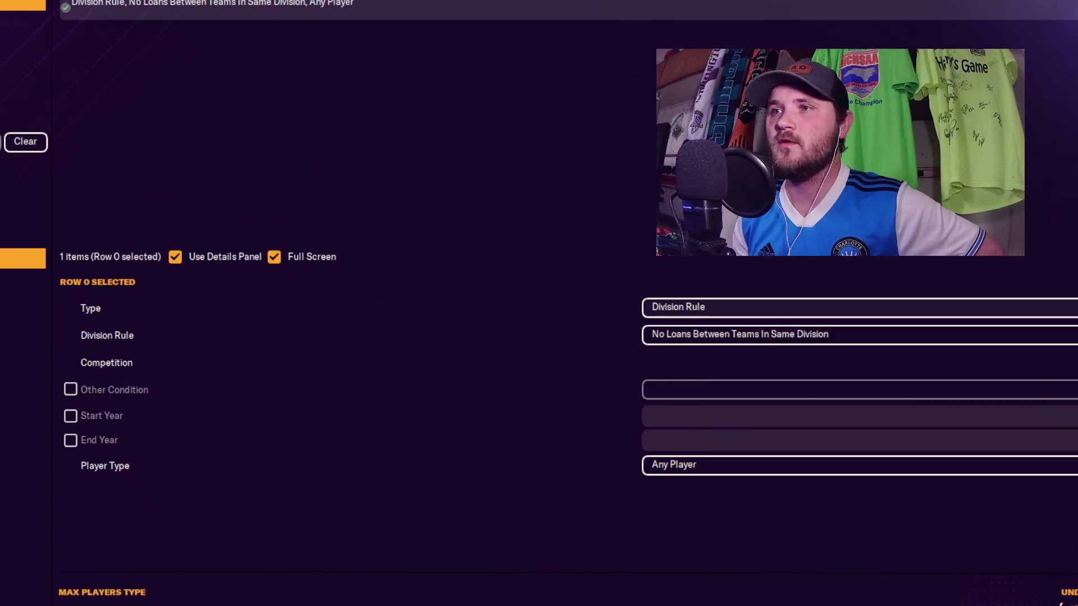
pyautogui.click(694, 312)
pyautogui.click(694, 352)
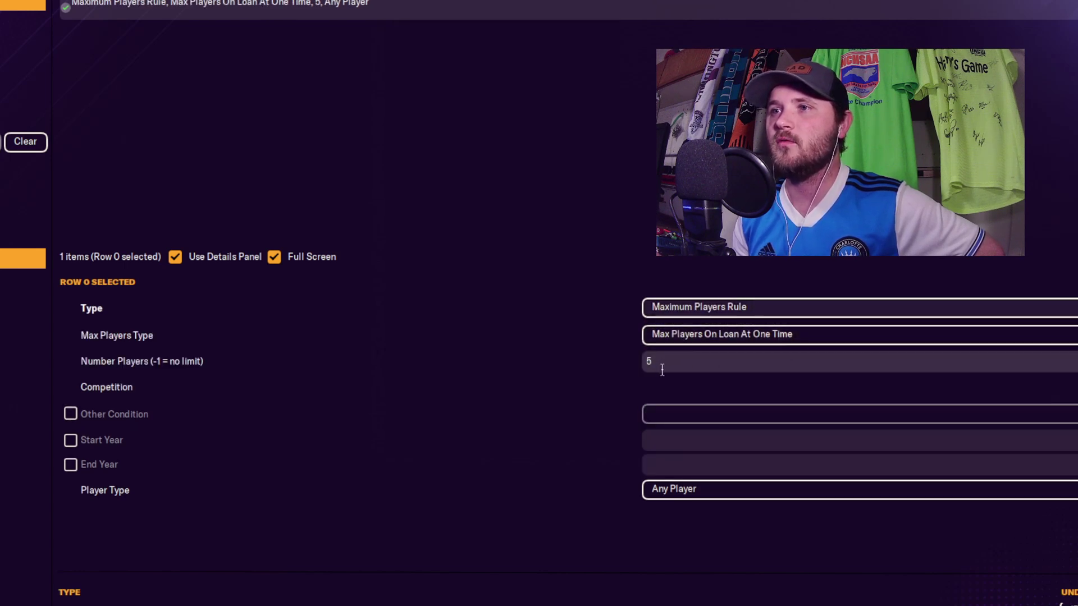
pyautogui.click(662, 370)
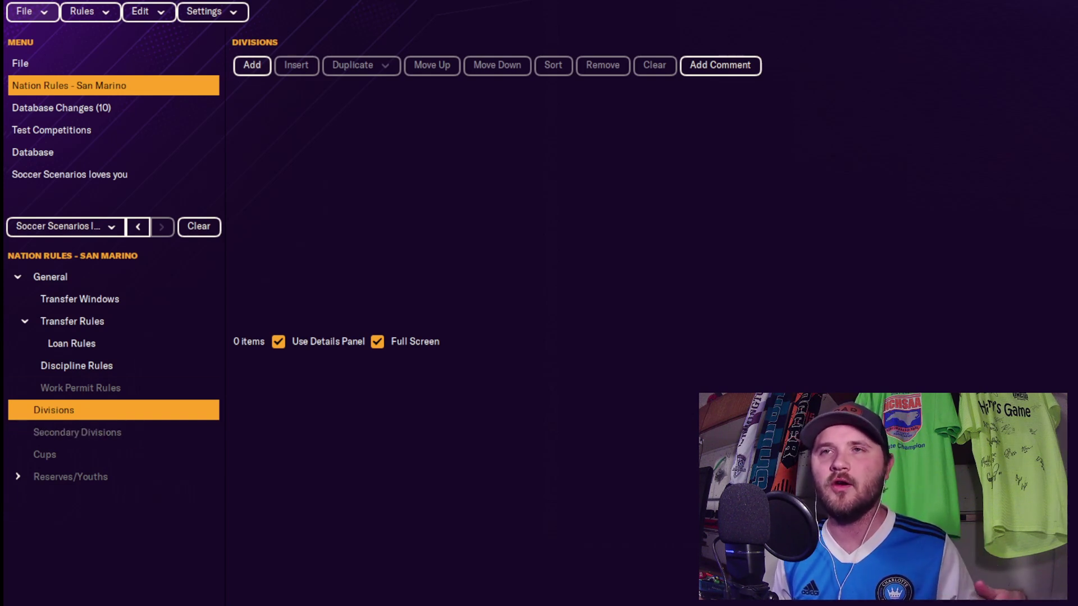
# - Start adding a San Marino division as a Single Division based on the Campionato Sammarinese competition
pyautogui.click(252, 65)
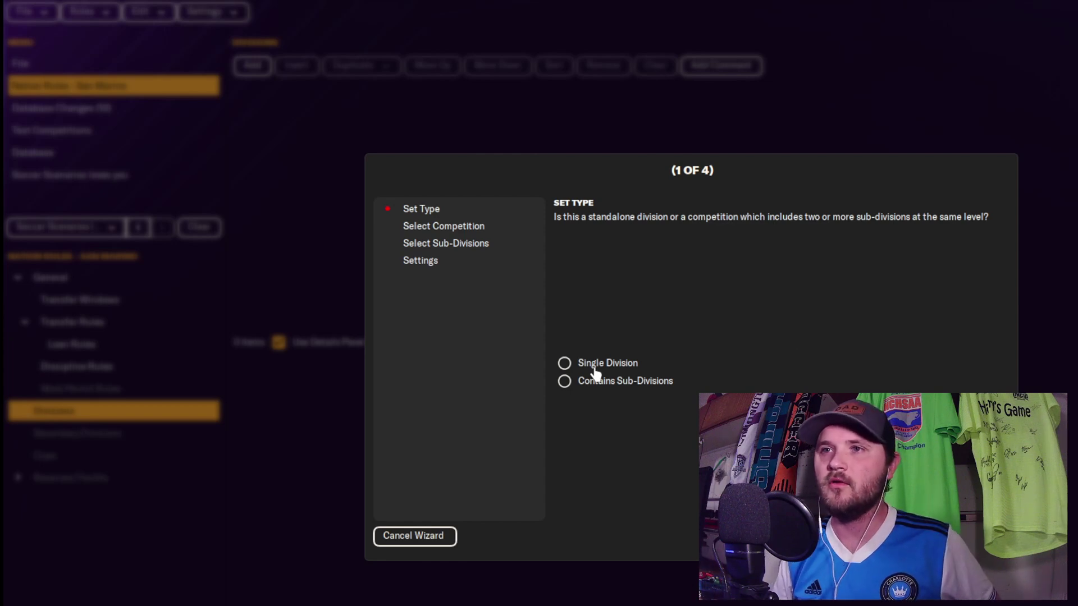
pyautogui.click(565, 366)
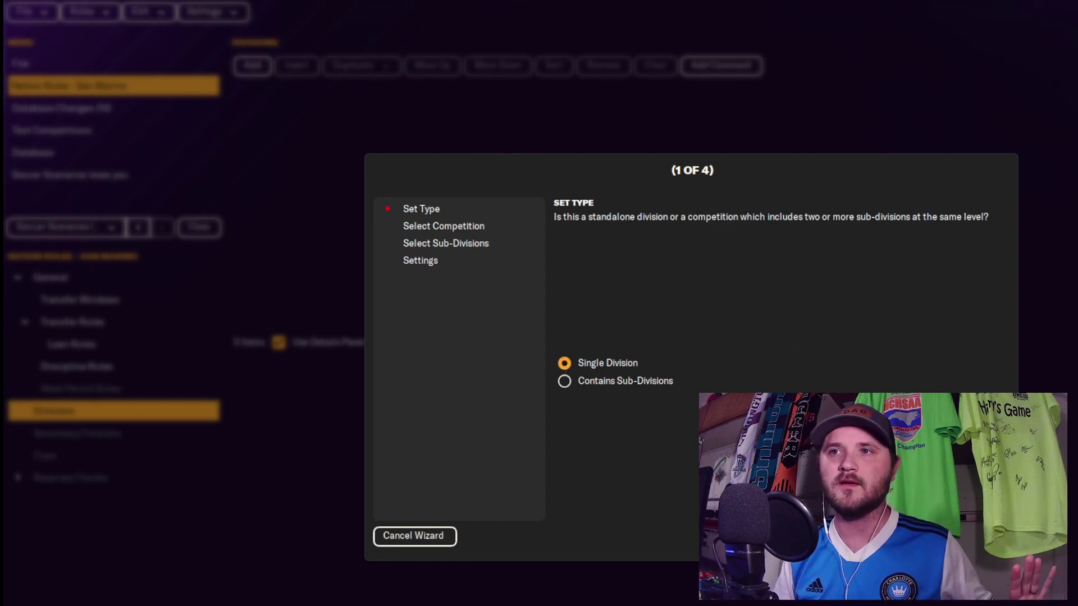
pyautogui.click(977, 537)
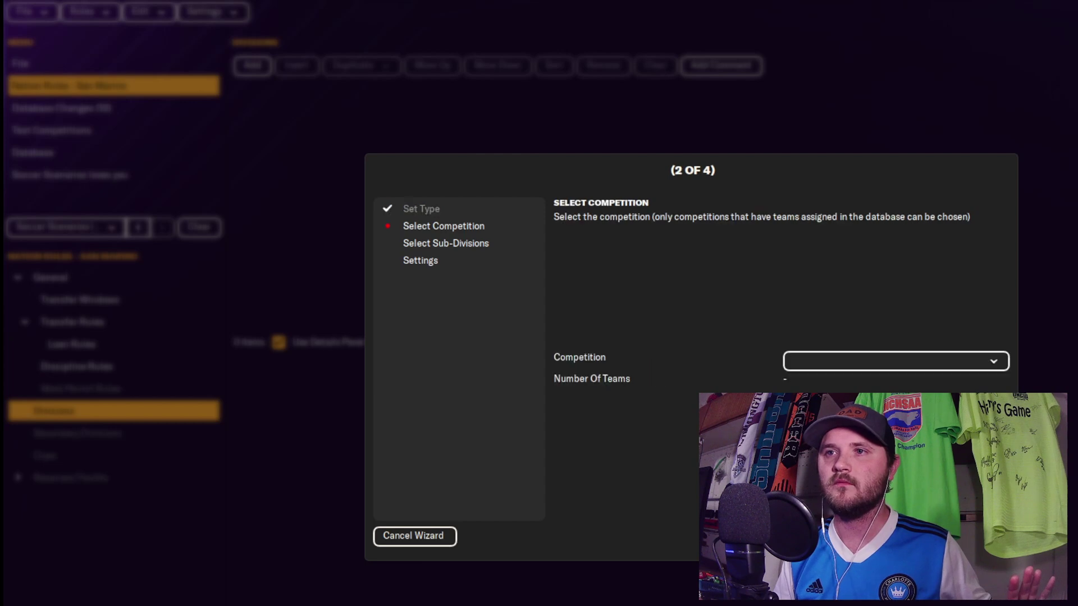
pyautogui.click(845, 366)
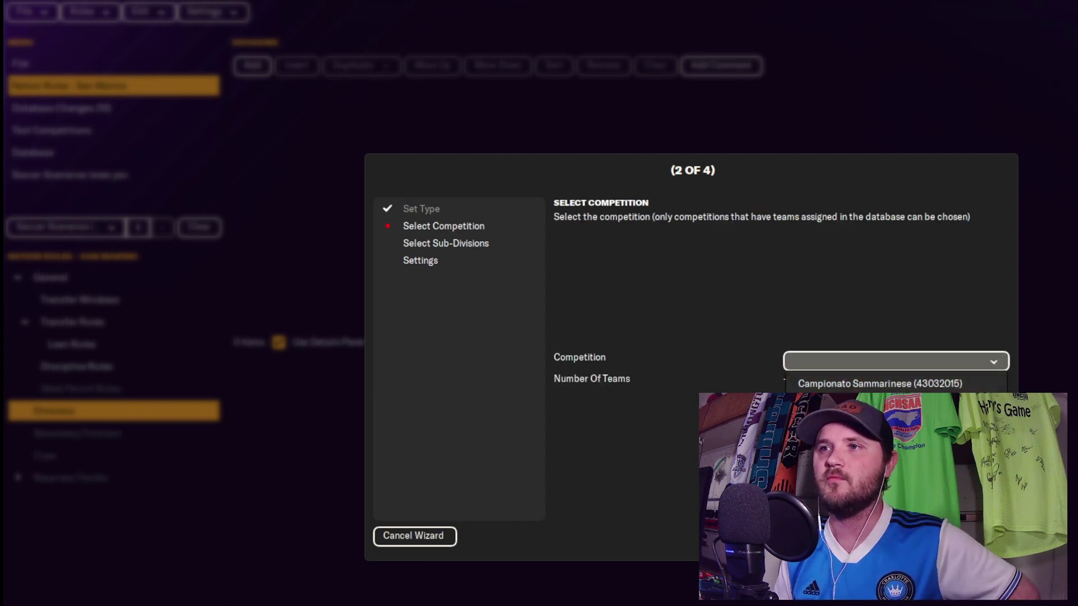
pyautogui.click(837, 386)
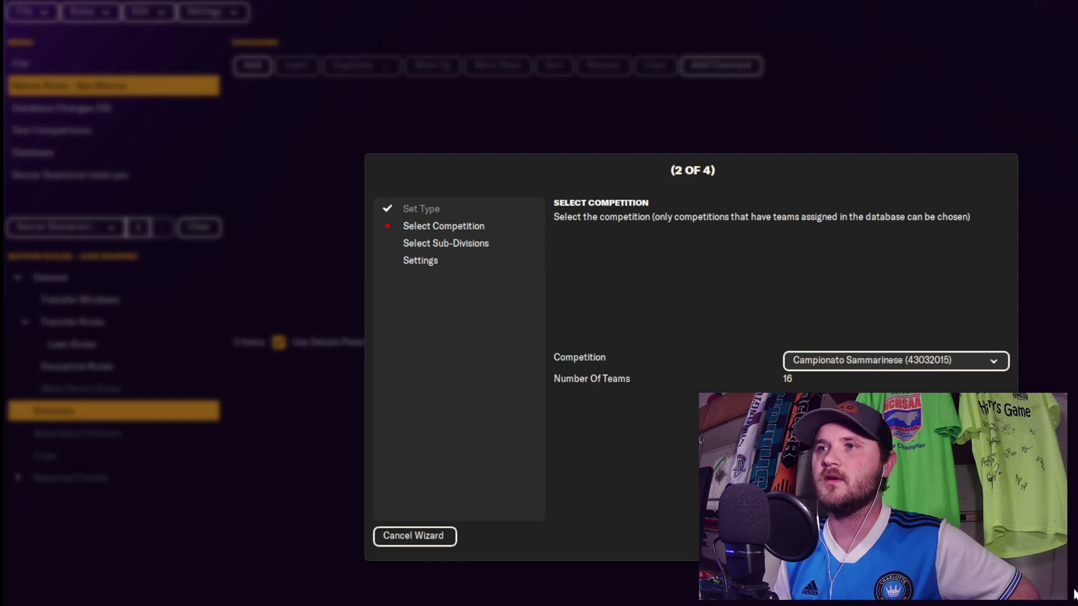
pyautogui.click(990, 537)
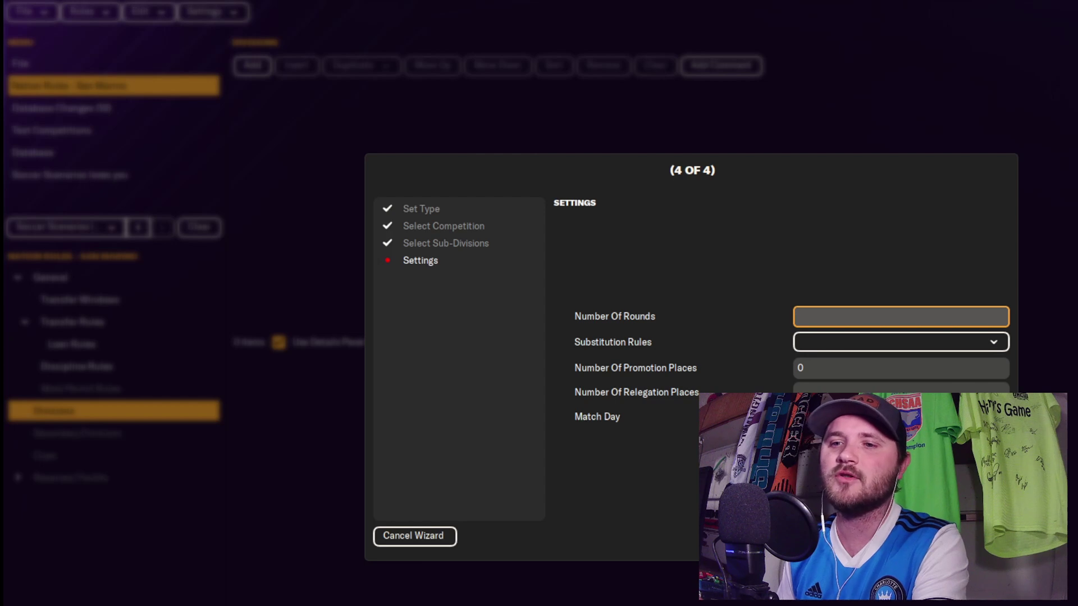
# - Set the new division to 2 rounds with the 5 from 12 substitution rule and finish creating it
pyautogui.write('2')
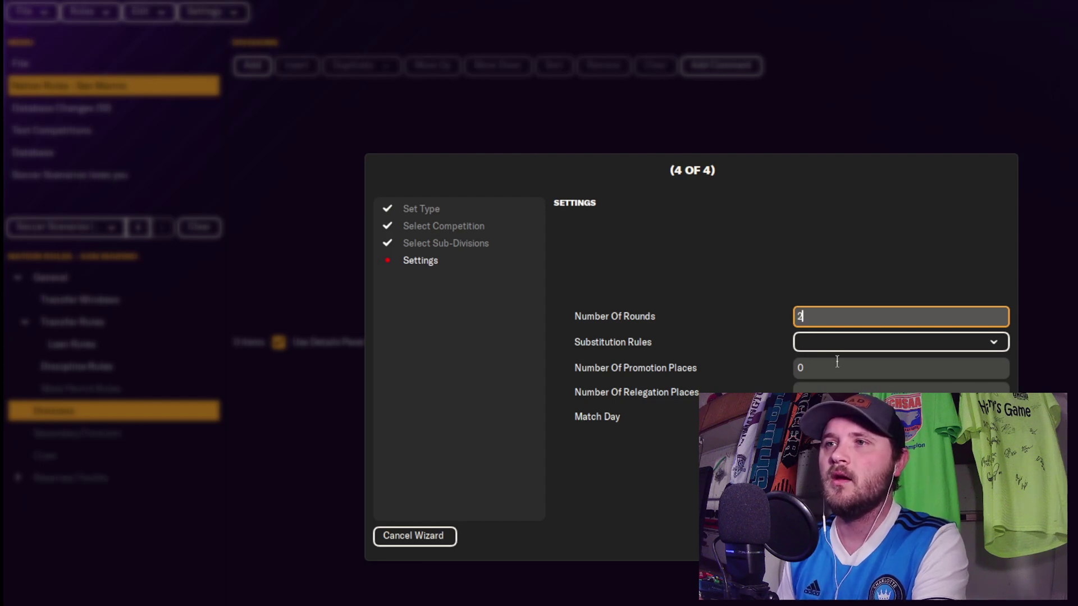
pyautogui.click(854, 343)
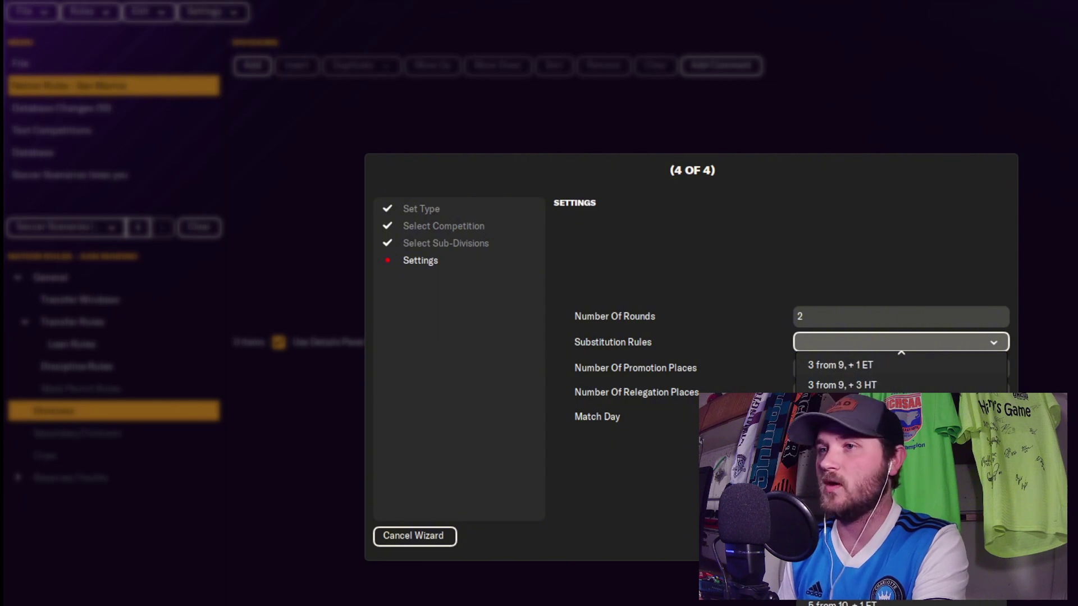
pyautogui.click(865, 406)
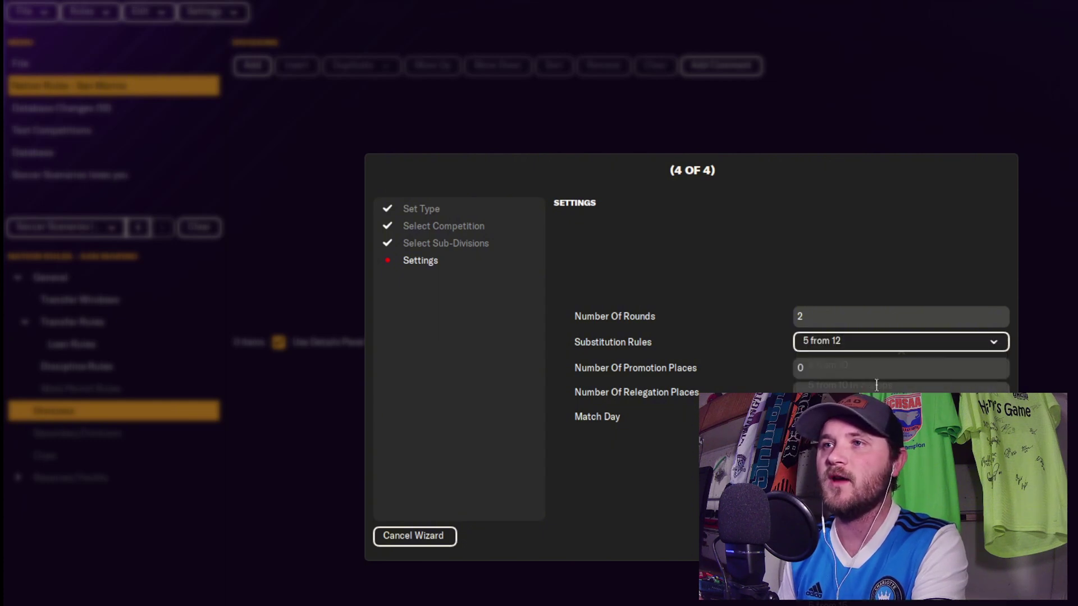
pyautogui.click(830, 394)
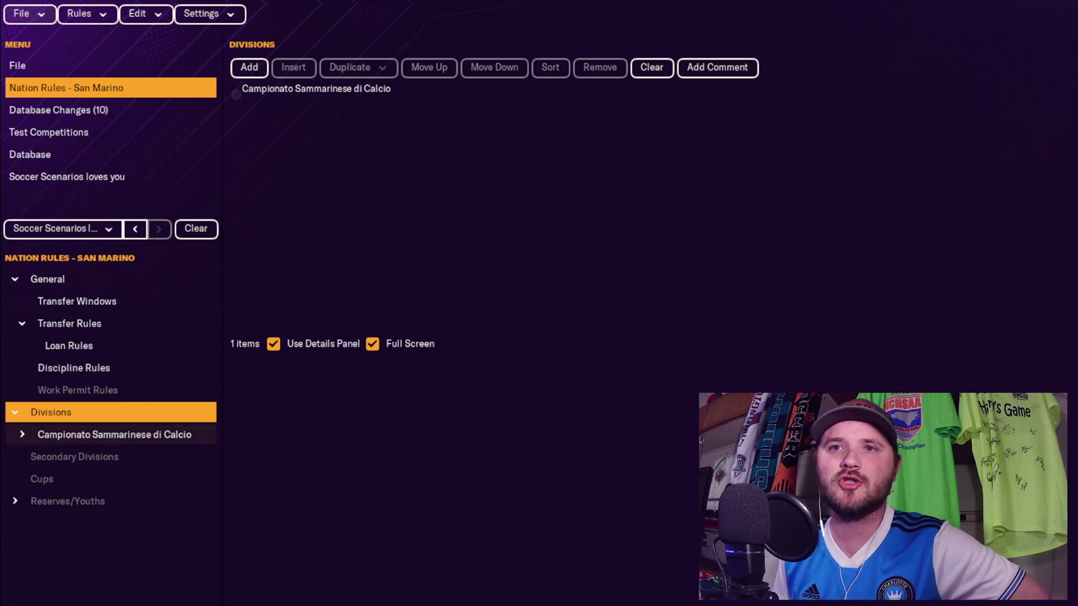
# - Add four league sorting rules to the general settings of Campionato Sammarinese di Calcio
pyautogui.click(22, 434)
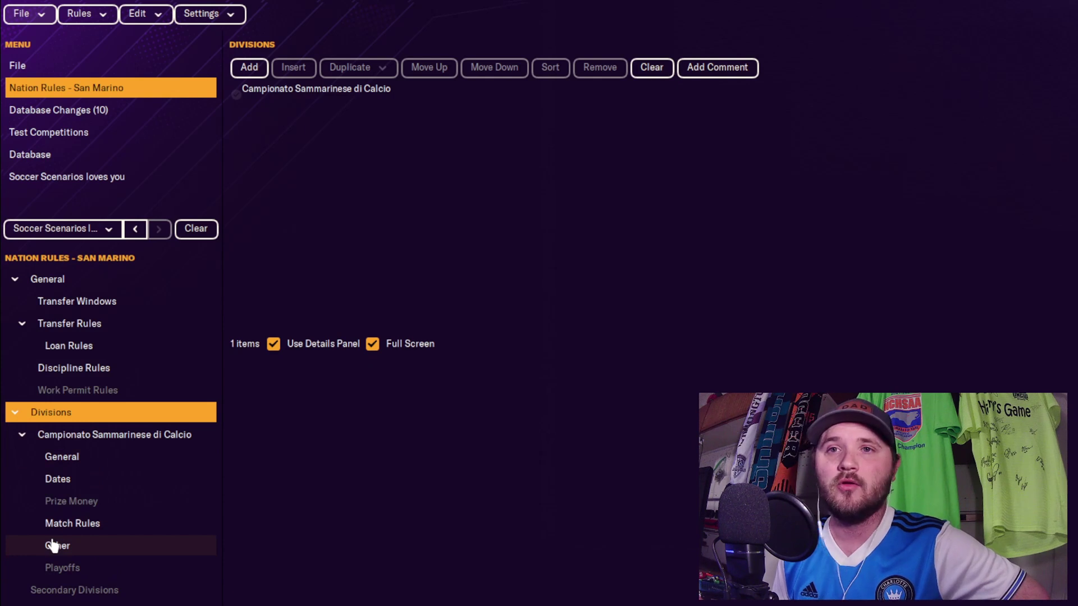
pyautogui.click(62, 458)
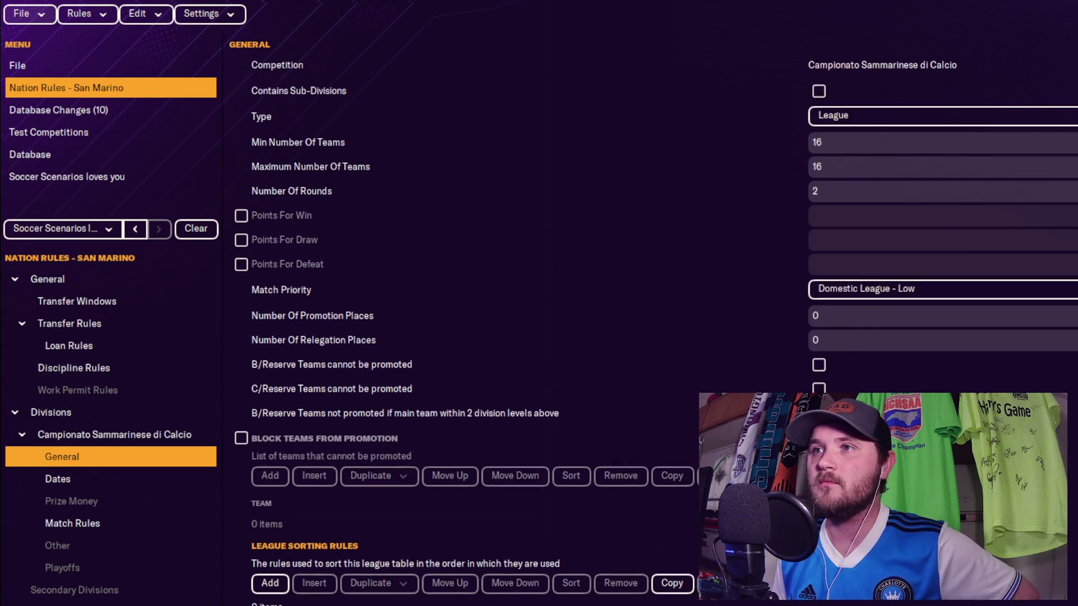
pyautogui.scroll(-1, 561, 325)
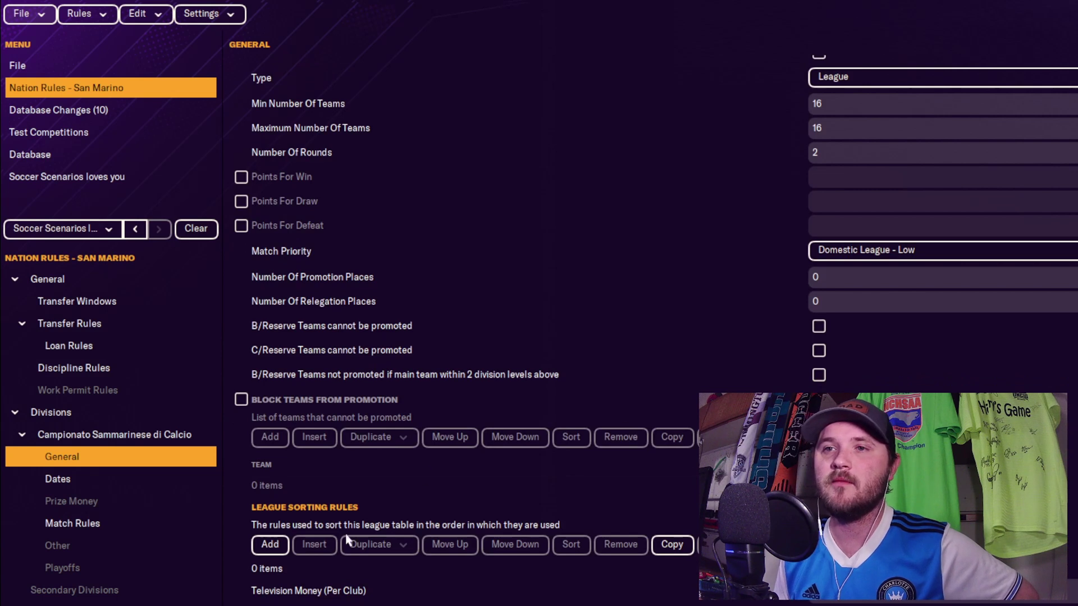
pyautogui.click(275, 548)
pyautogui.click(277, 548)
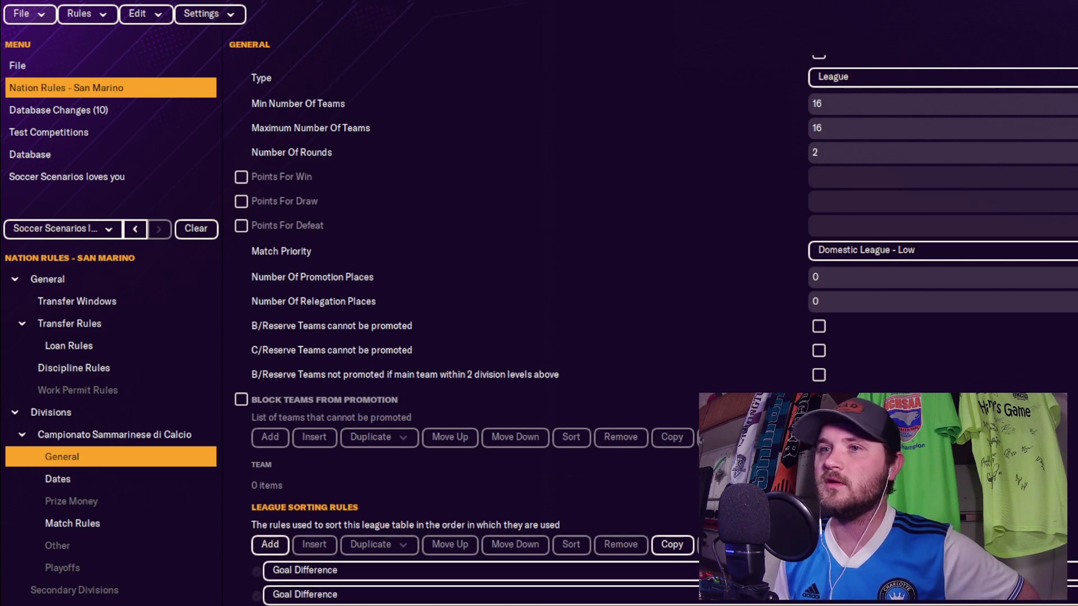
pyautogui.scroll(-2, 590, 500)
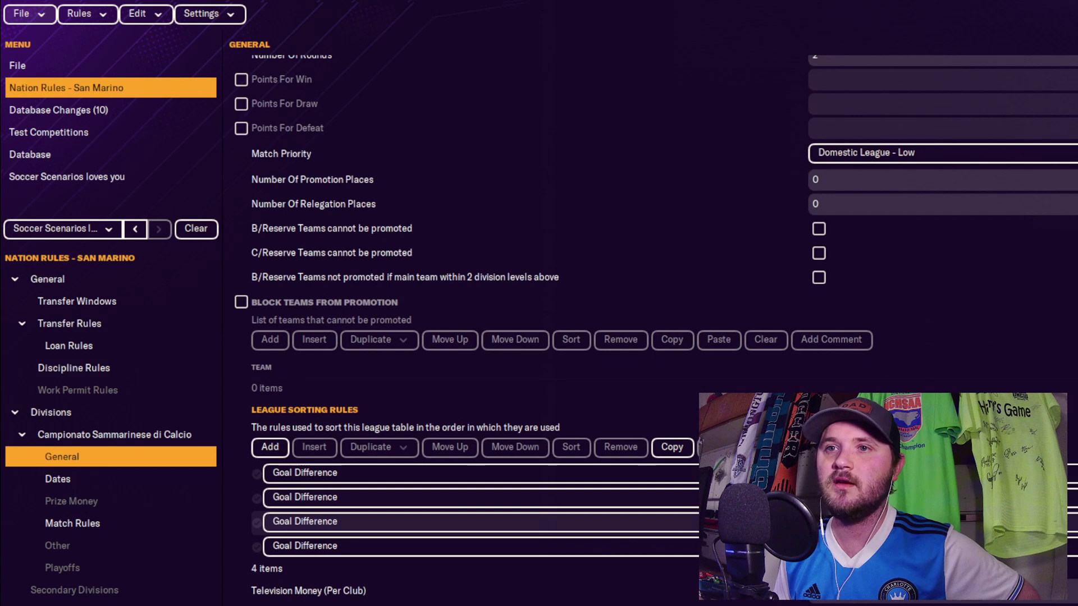
# - Change the second, third and fourth league sorting rules to Matches Between Teams, Games Won and Goals For
pyautogui.click(319, 497)
pyautogui.scroll(-3, 371, 581)
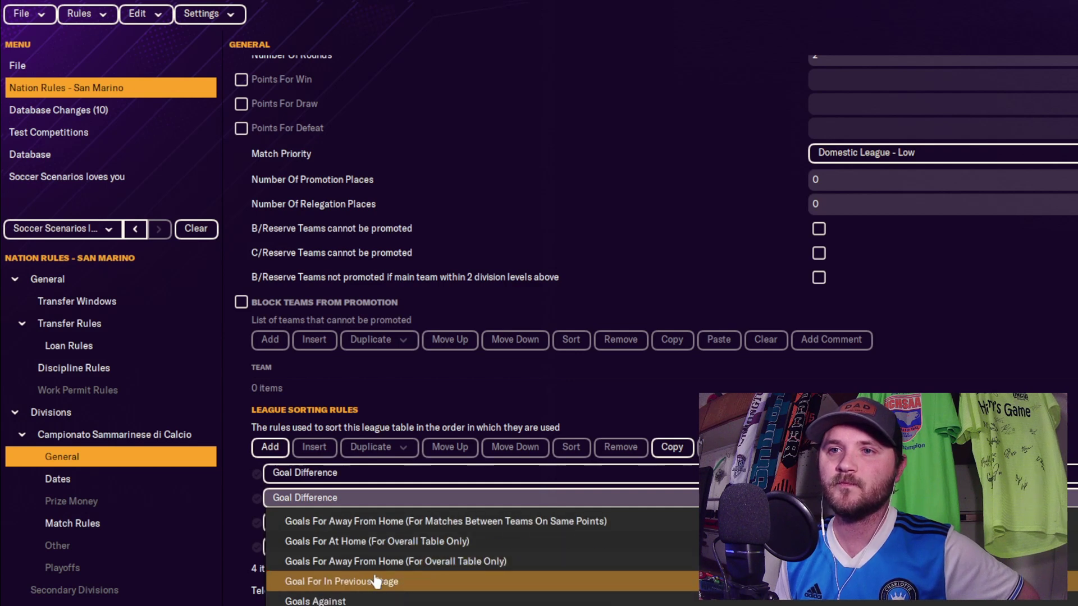
pyautogui.scroll(-5, 393, 582)
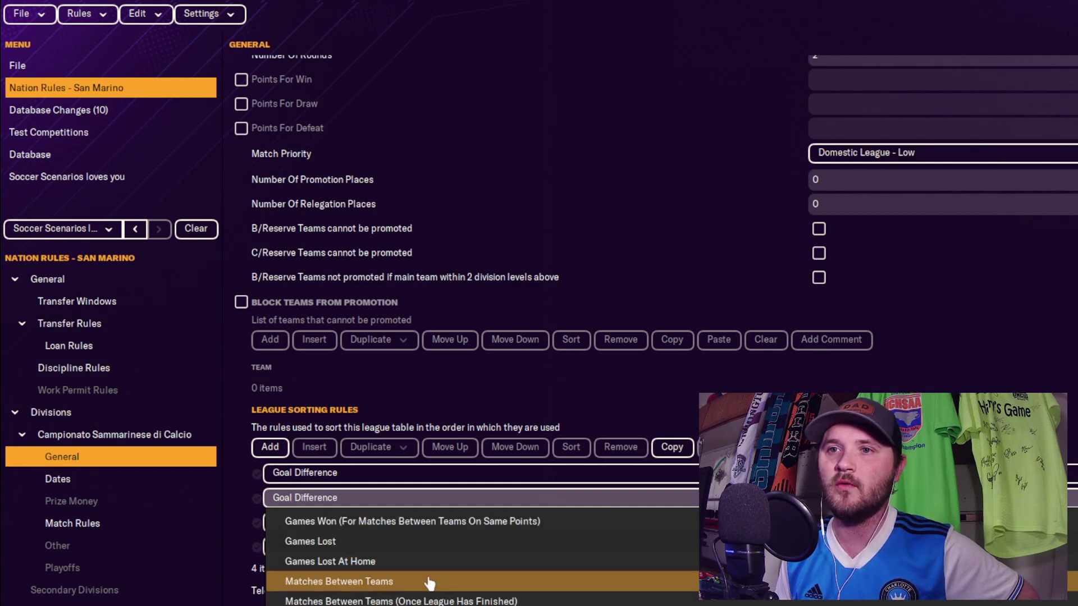
pyautogui.click(408, 584)
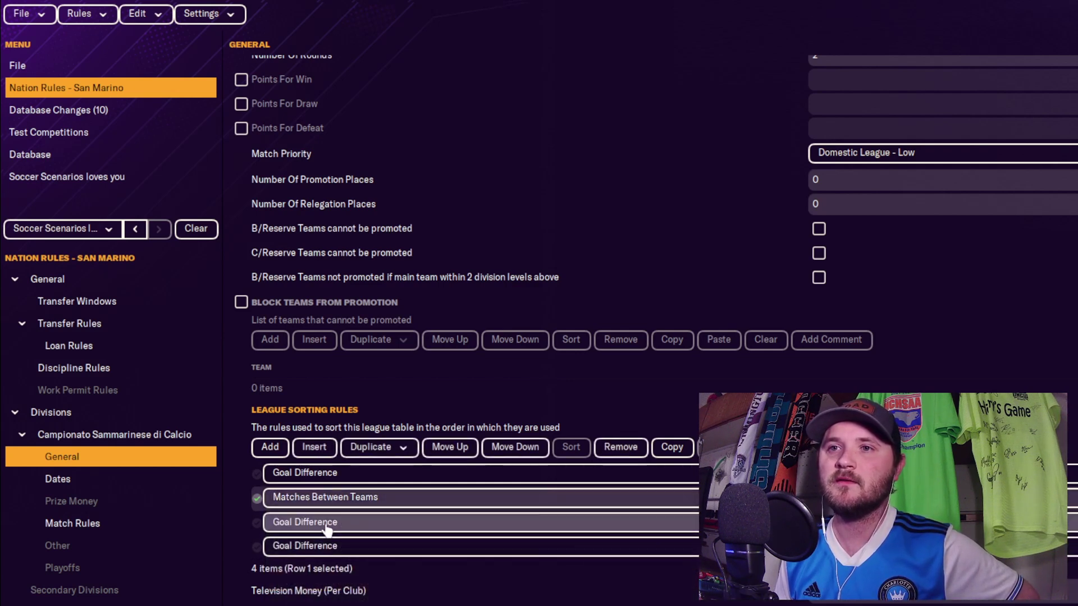
pyautogui.click(427, 523)
pyautogui.scroll(-8, 428, 569)
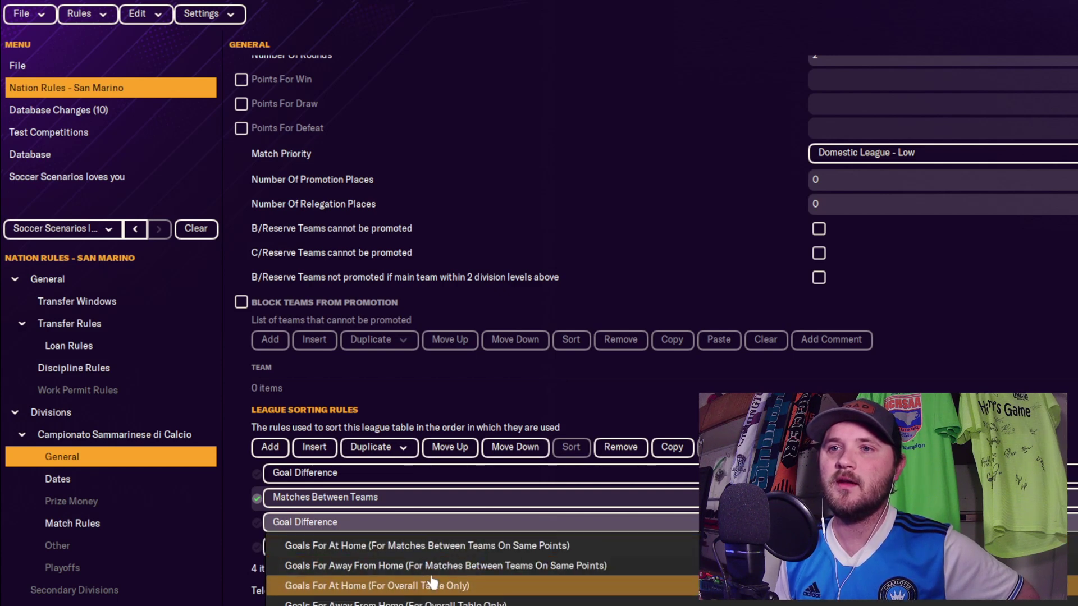
pyautogui.click(393, 603)
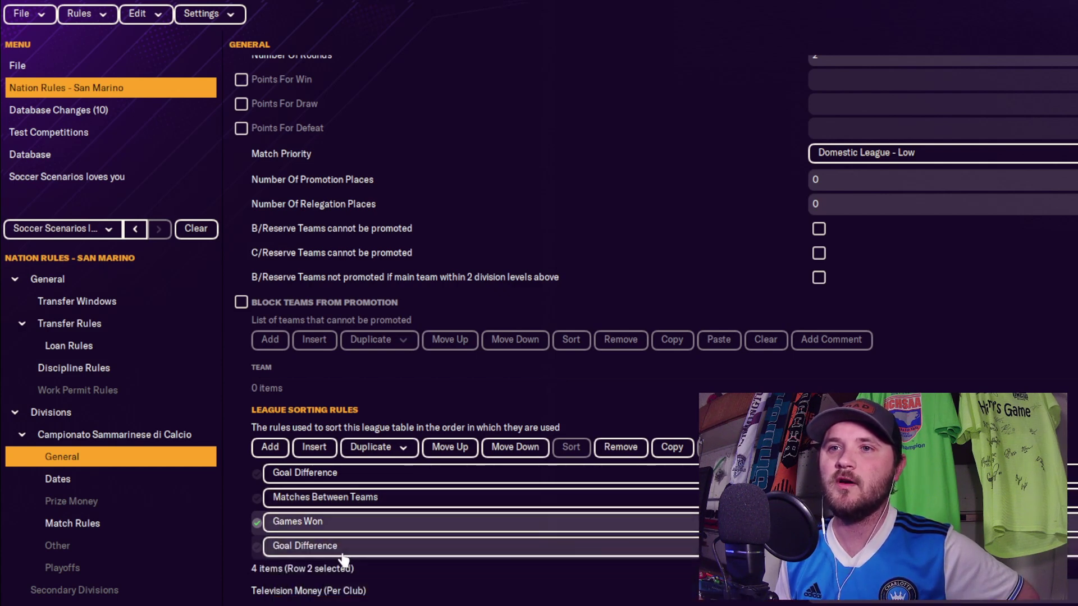
pyautogui.click(449, 546)
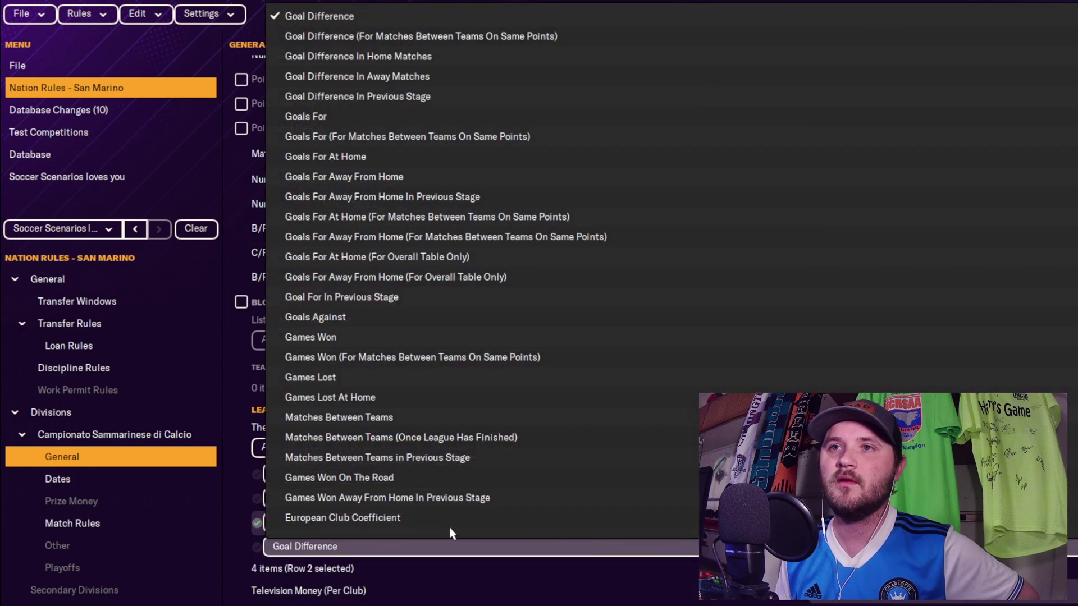
pyautogui.click(306, 116)
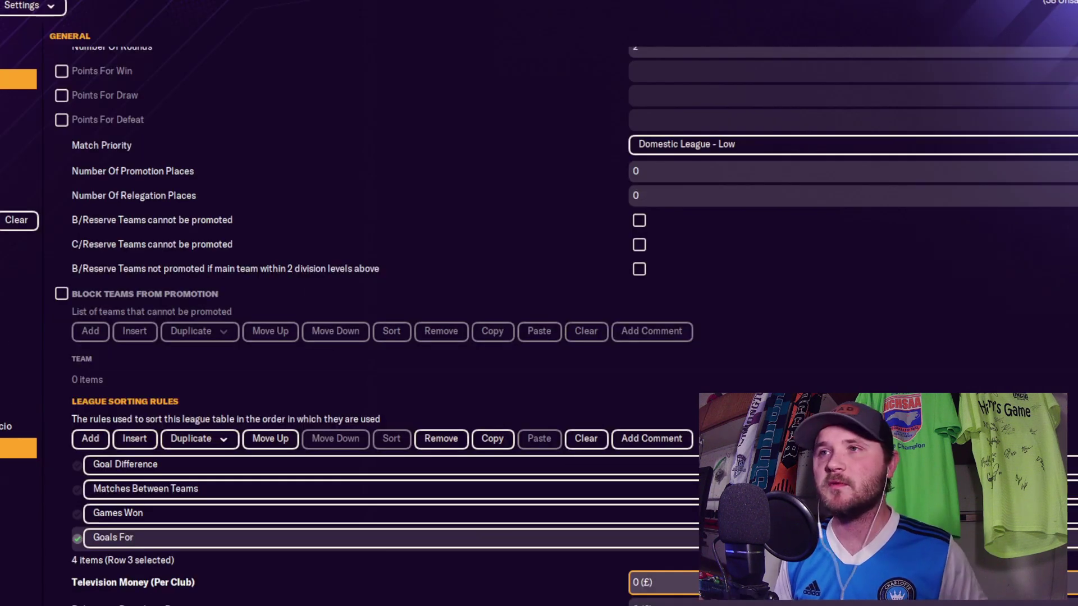
# - Set the division's number of relegation places to 3
pyautogui.click(635, 97)
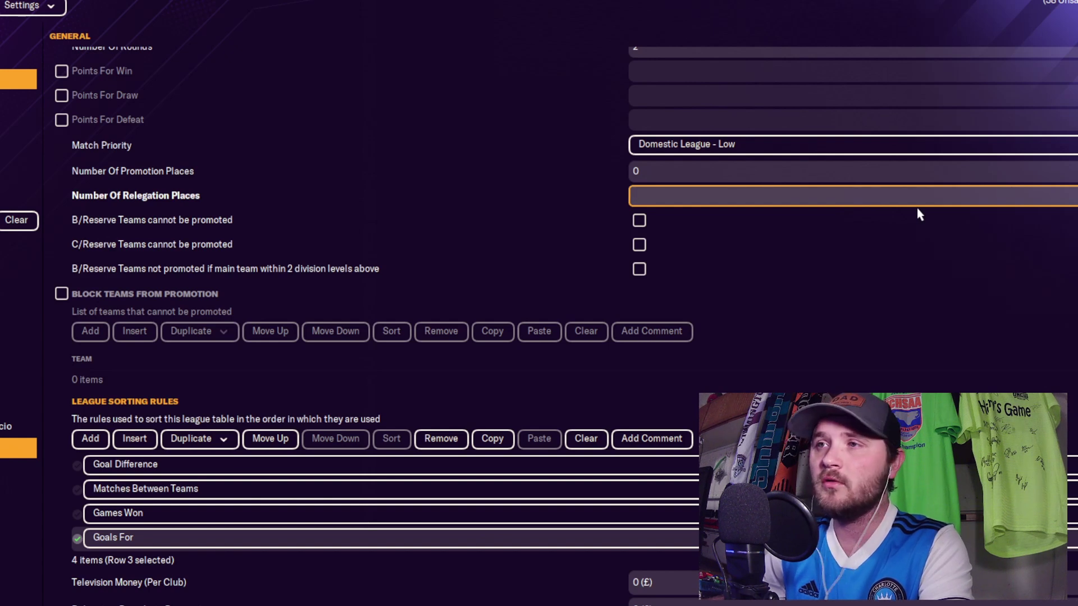
pyautogui.write('3')
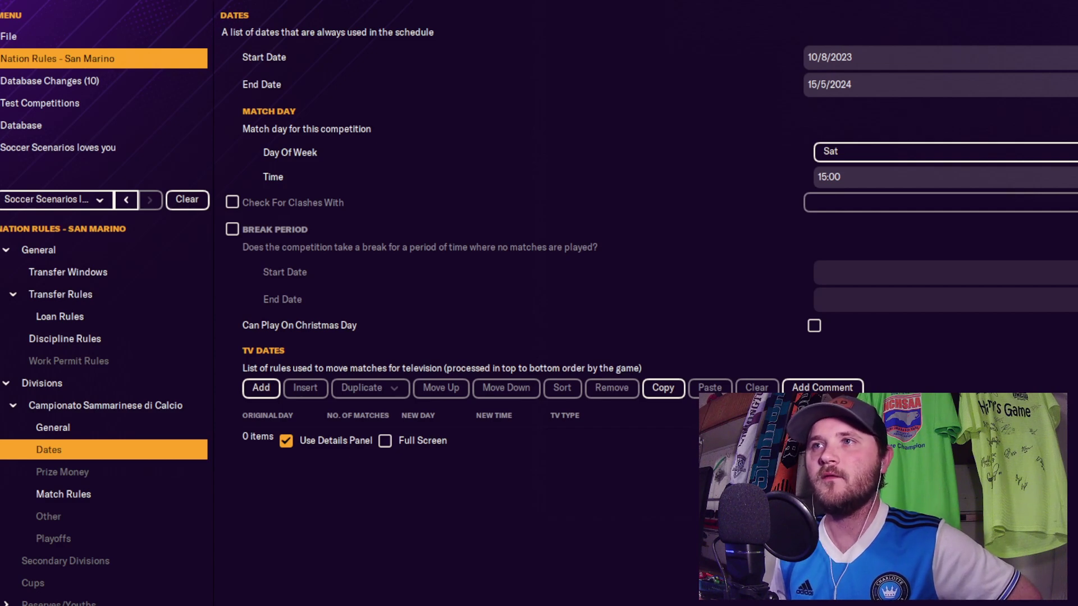
pyautogui.click(829, 84)
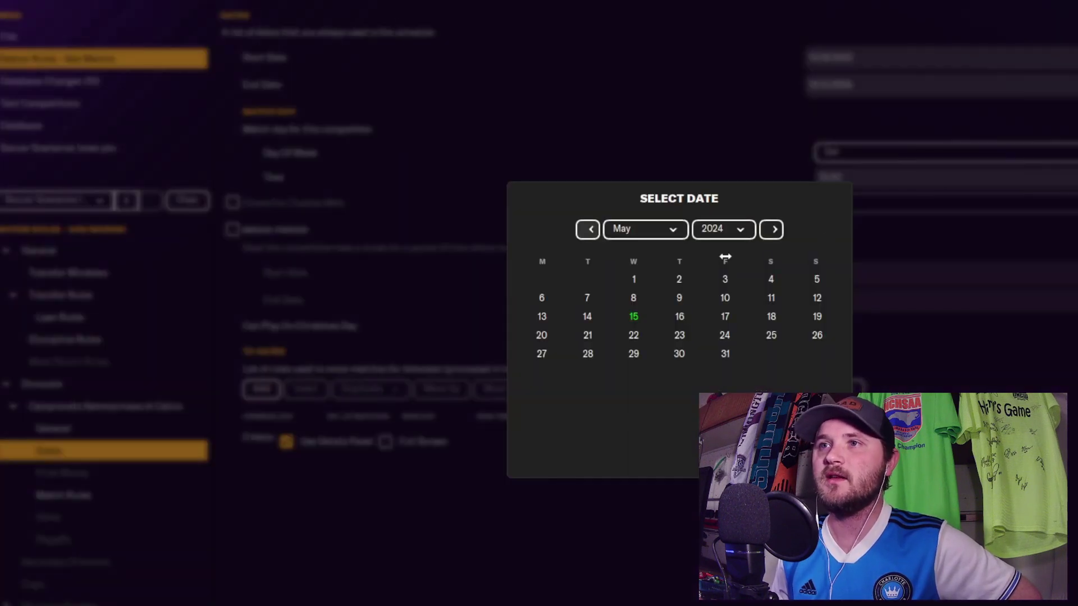
pyautogui.click(590, 230)
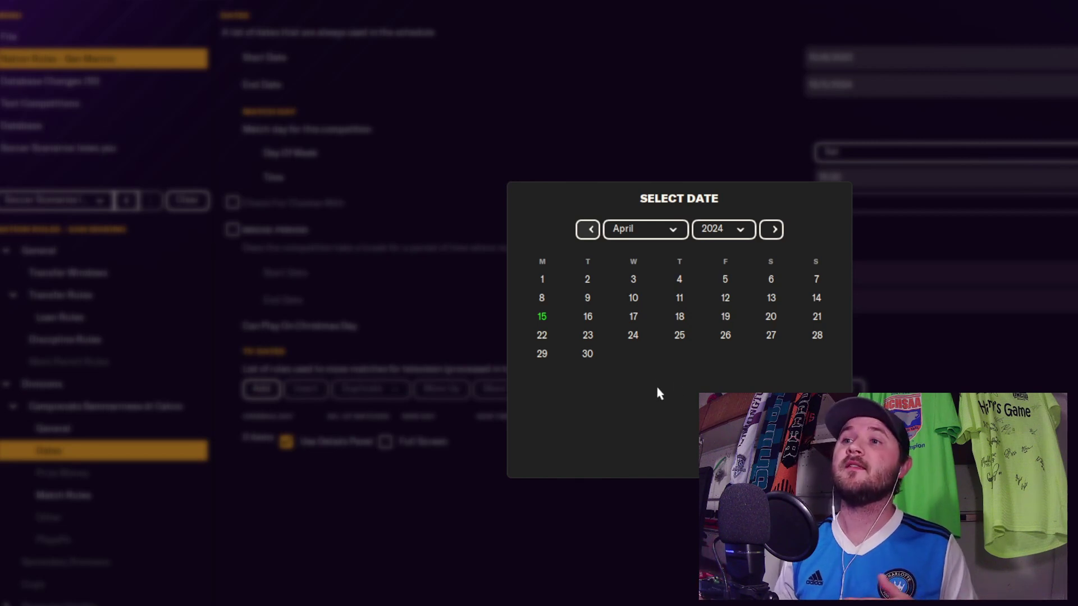
pyautogui.click(779, 279)
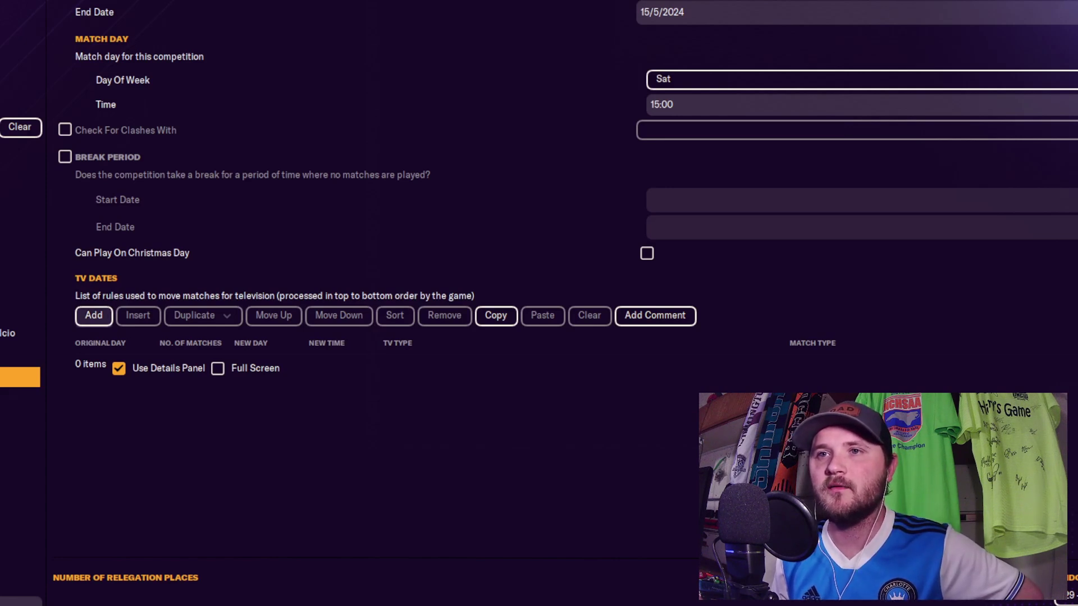
# - Add two TV date rules to the division, moving one Saturday match to Friday and one to Sunday
pyautogui.click(95, 319)
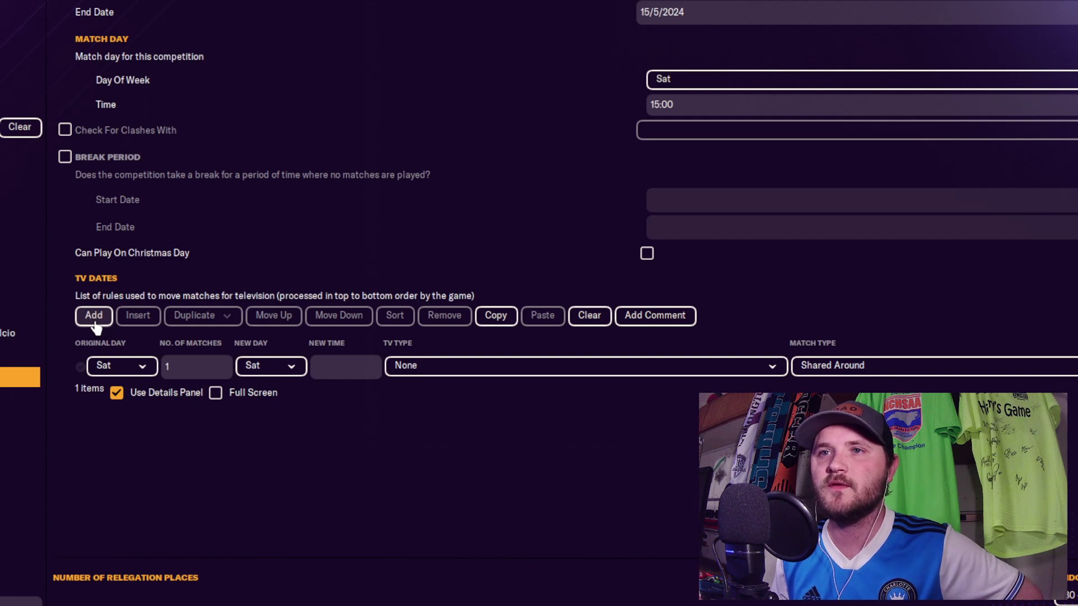
pyautogui.click(95, 322)
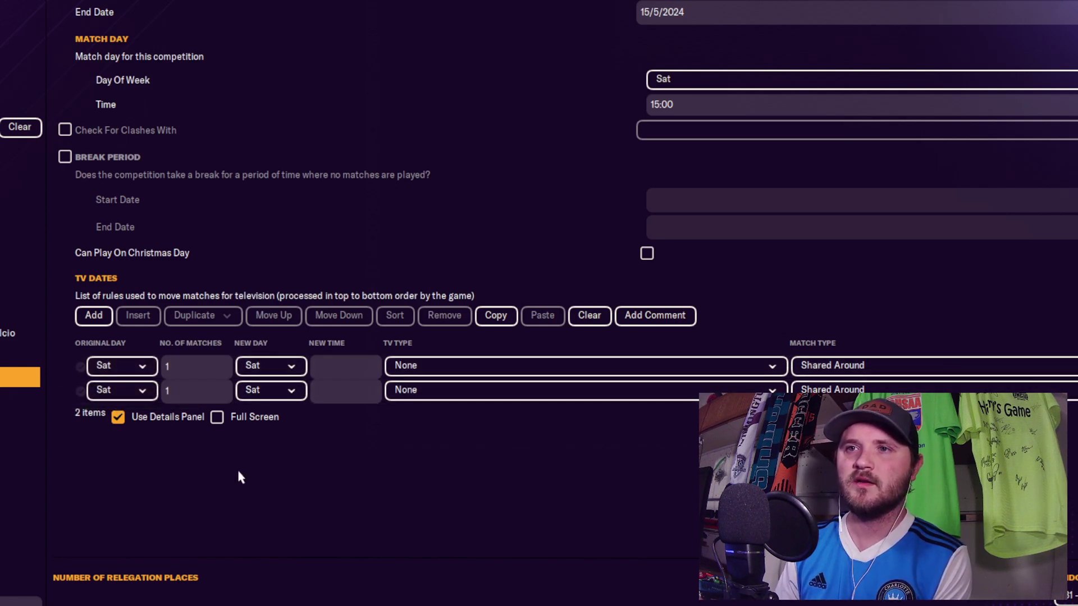
pyautogui.click(292, 370)
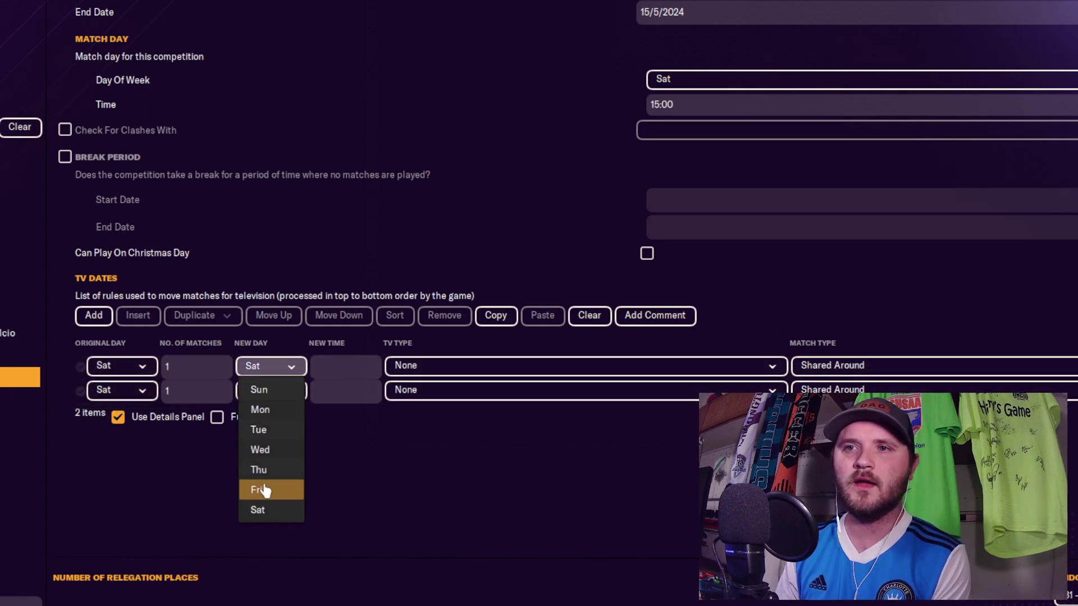
pyautogui.click(262, 487)
pyautogui.click(292, 391)
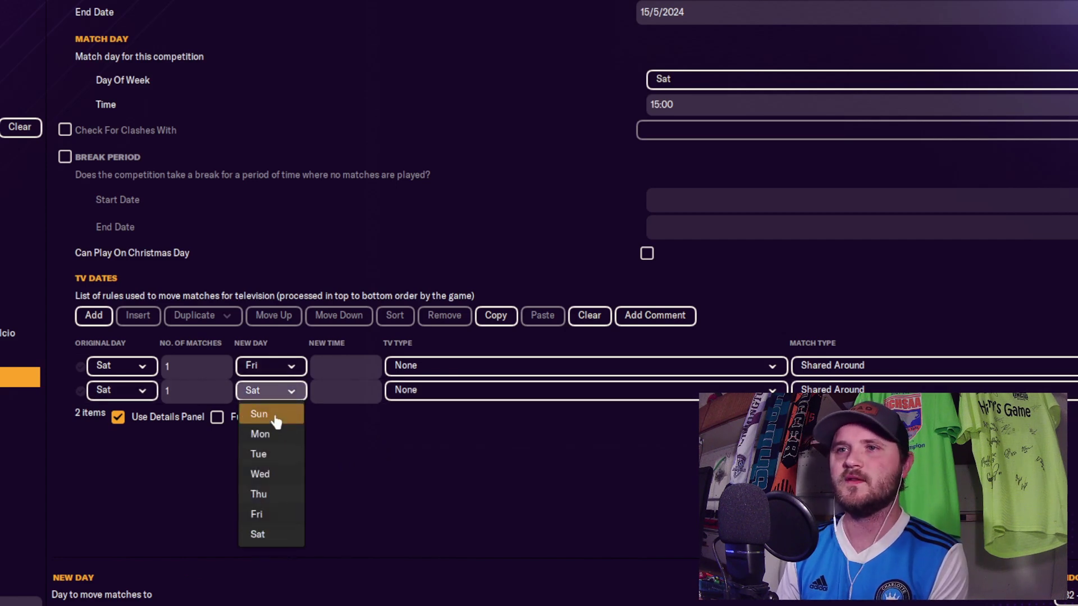
pyautogui.click(276, 421)
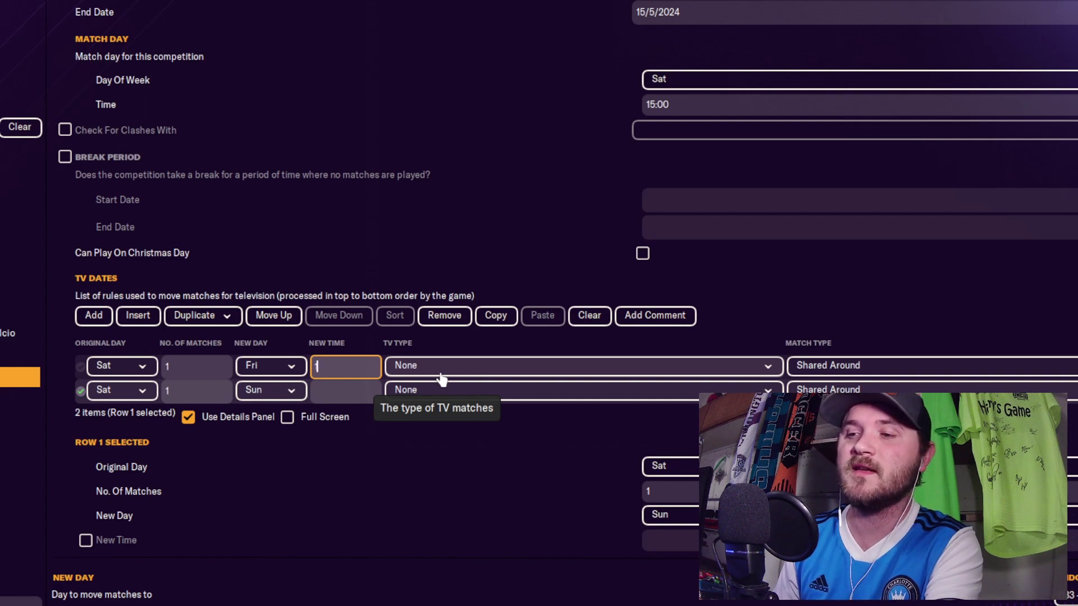
# - Set the new time to 19:00 for the Friday TV date rule and 2:00 for the Sunday one
pyautogui.write('19')
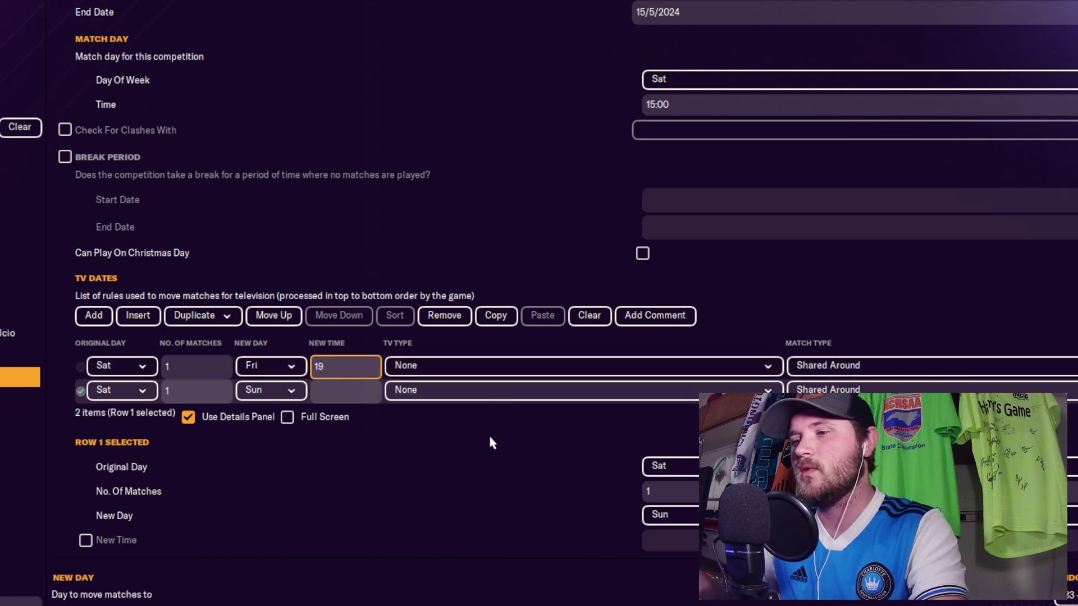
pyautogui.write(':00')
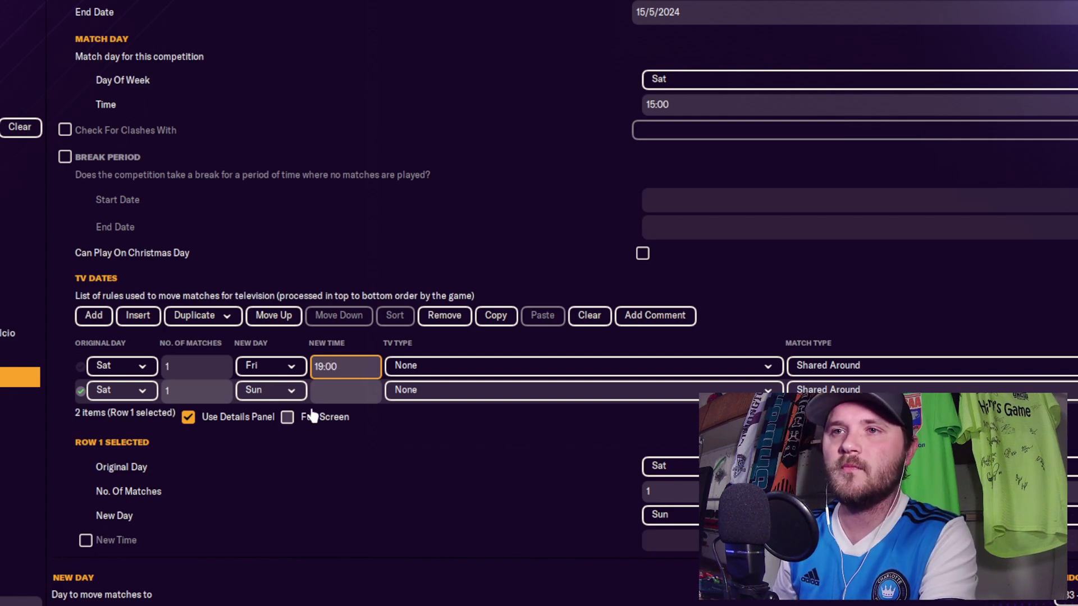
pyautogui.click(345, 392)
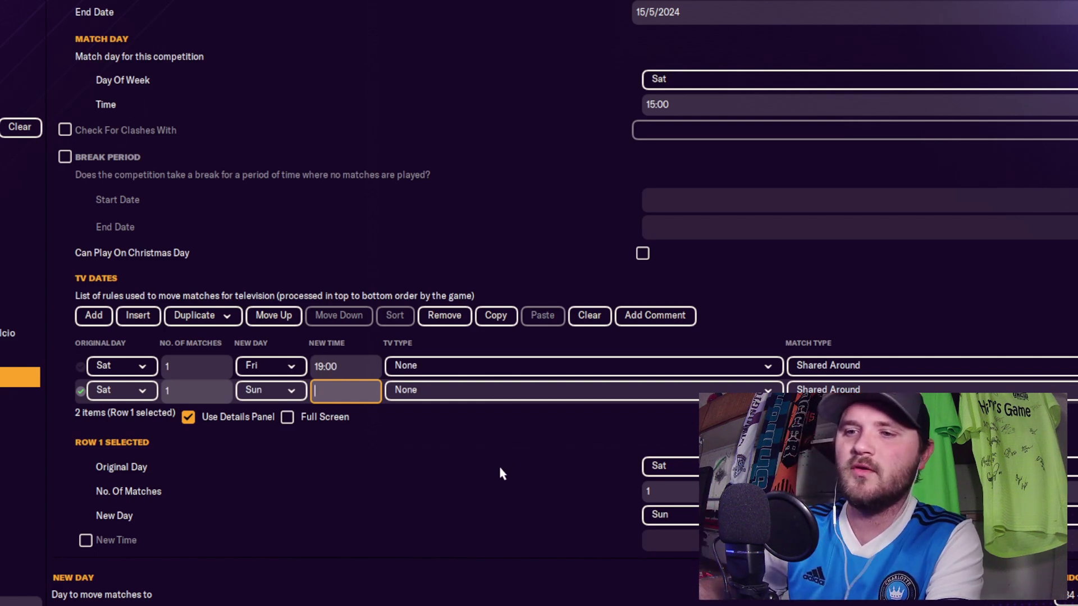
pyautogui.write('2:')
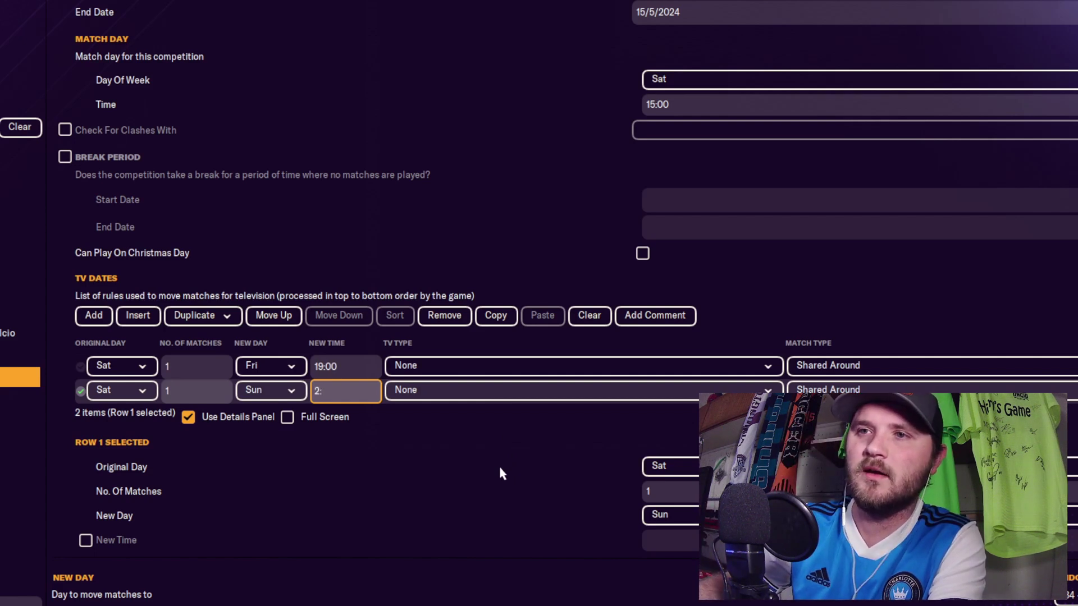
pyautogui.write('00')
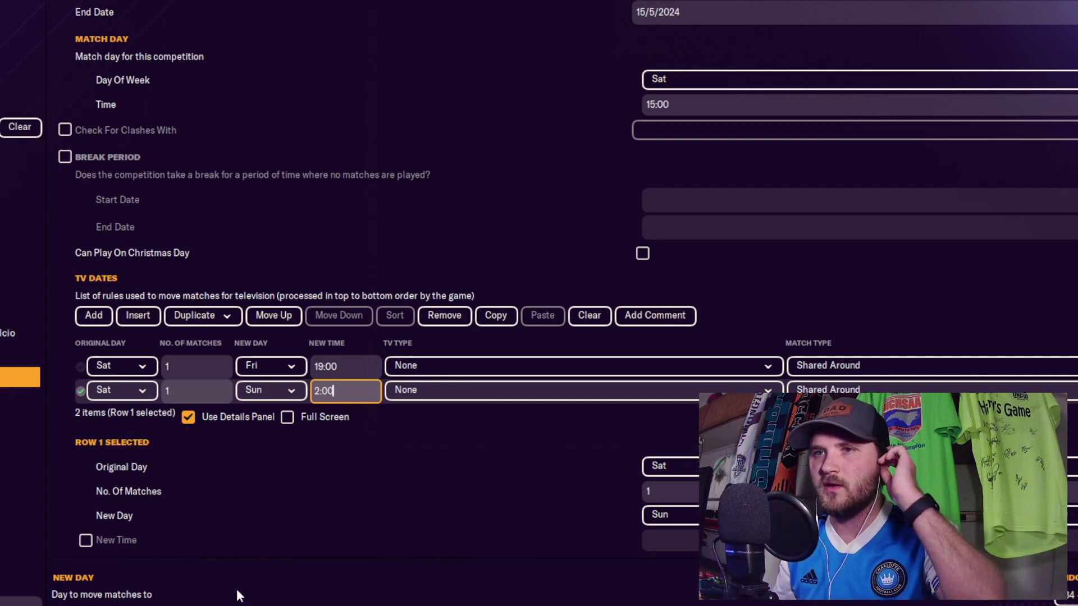
pyautogui.press('Tab')
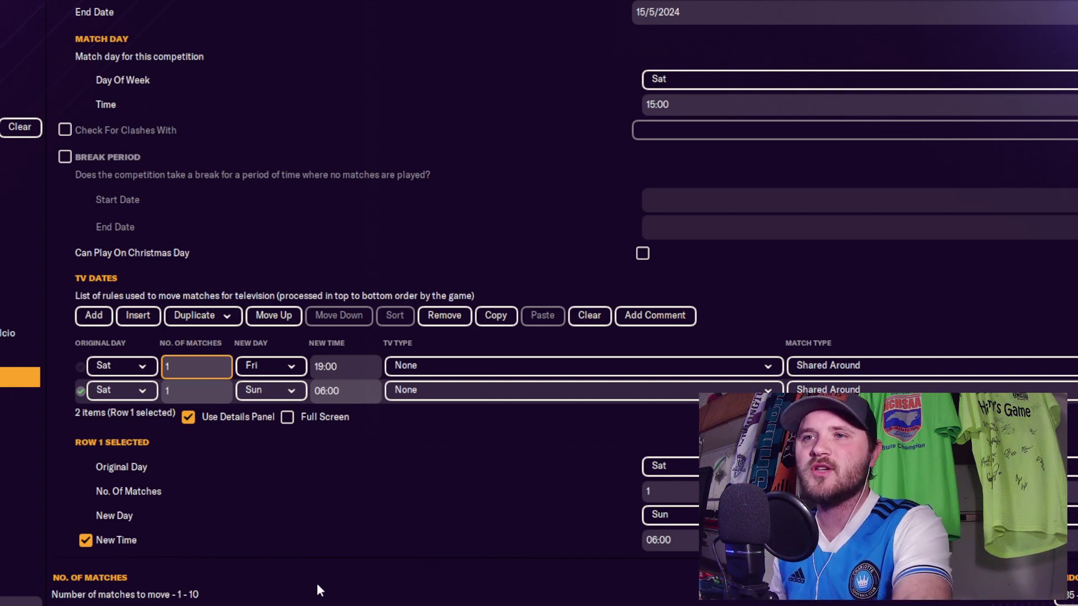
# - Set the number of matches to 2 in the Sunday TV date rule and 8 in the Friday one
pyautogui.click(196, 391)
pyautogui.press('BackSpace')
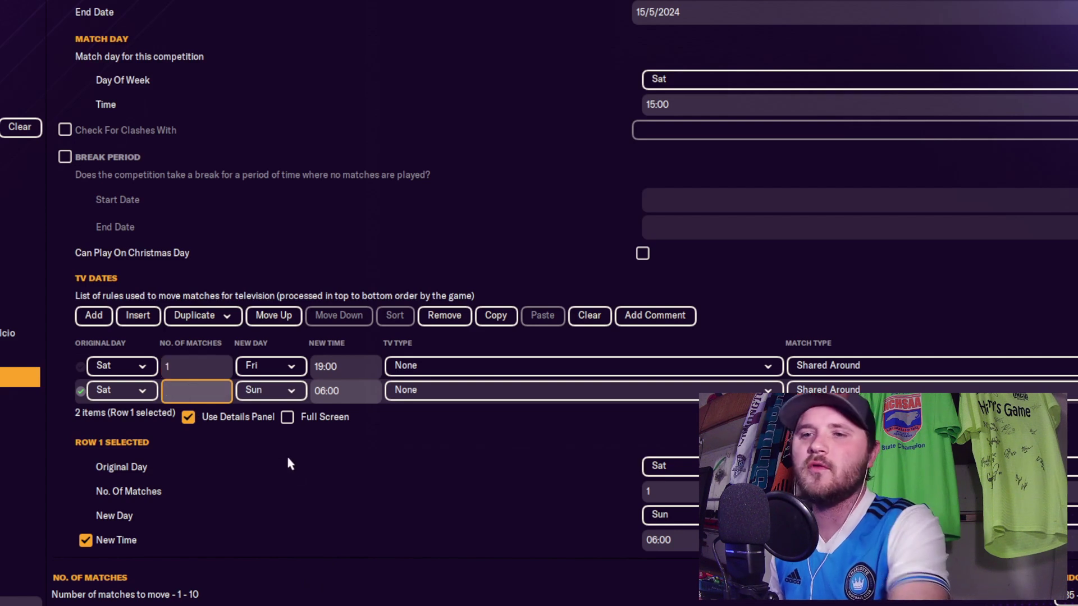
pyautogui.write('2')
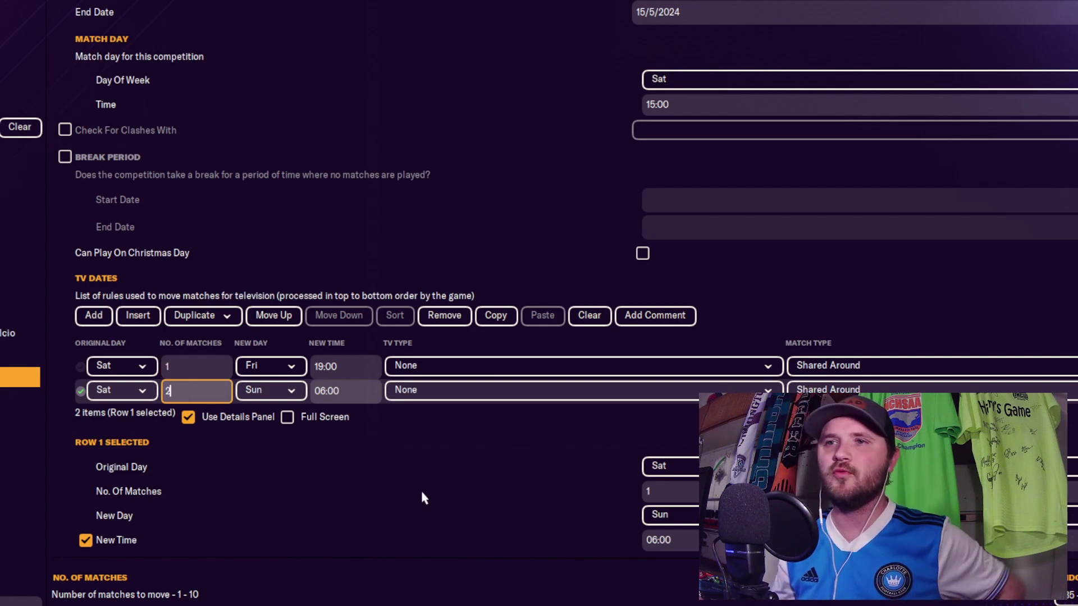
pyautogui.click(180, 368)
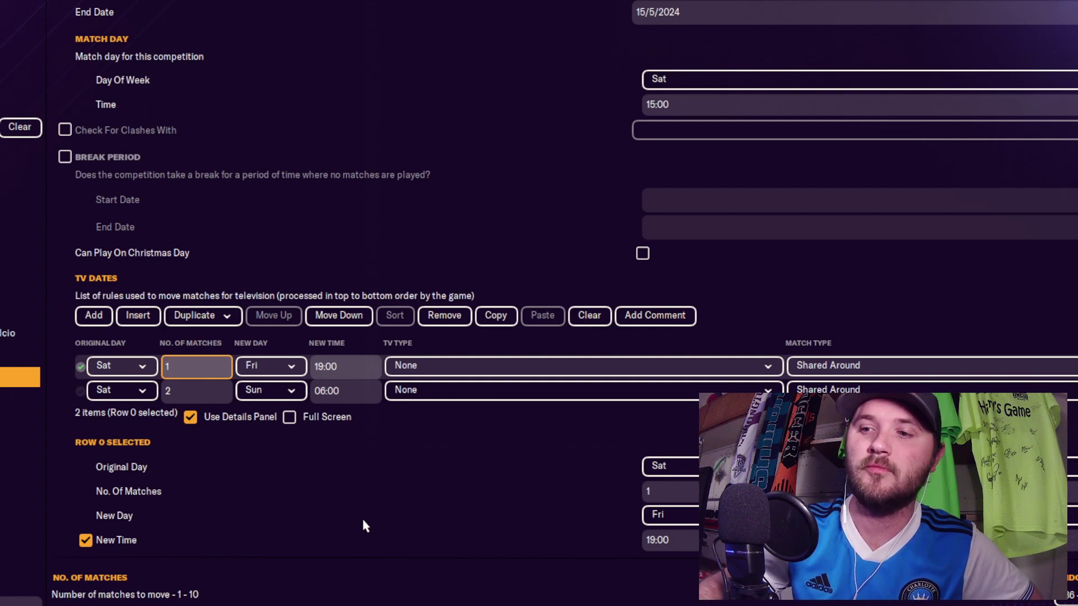
pyautogui.press('BackSpace')
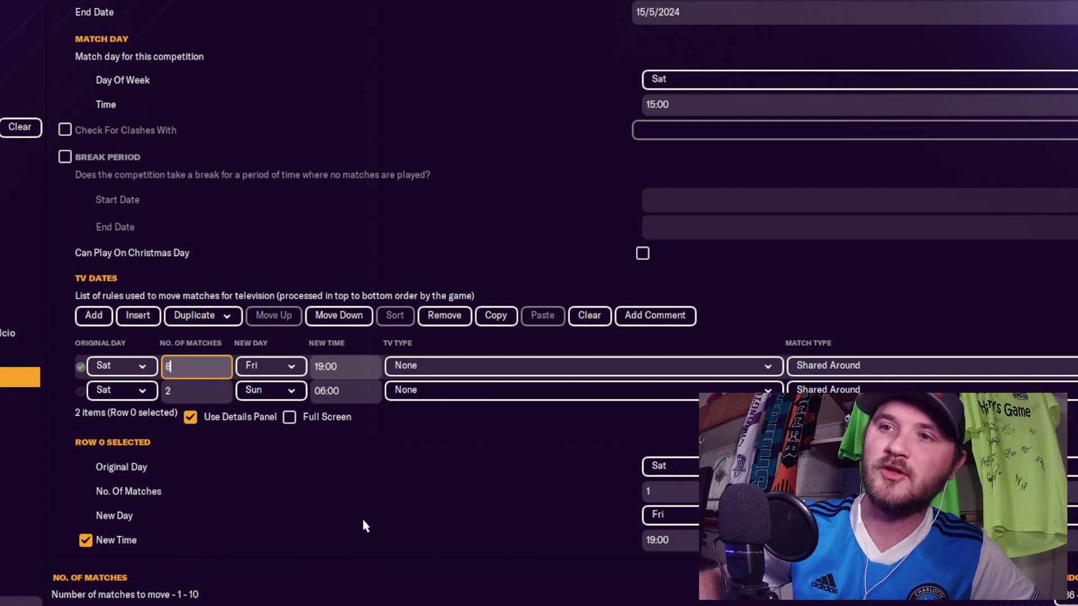
pyautogui.write('8')
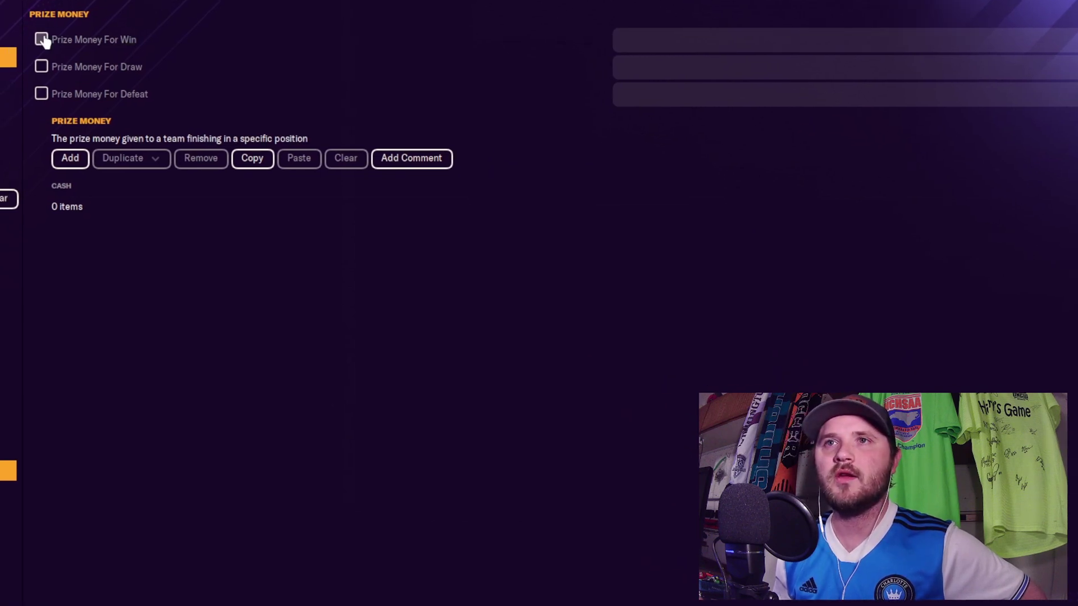
# - Enable the division's prize money for win, draw and defeat, and set the win amount to £5,000,000
pyautogui.click(41, 39)
pyautogui.click(42, 66)
pyautogui.click(41, 94)
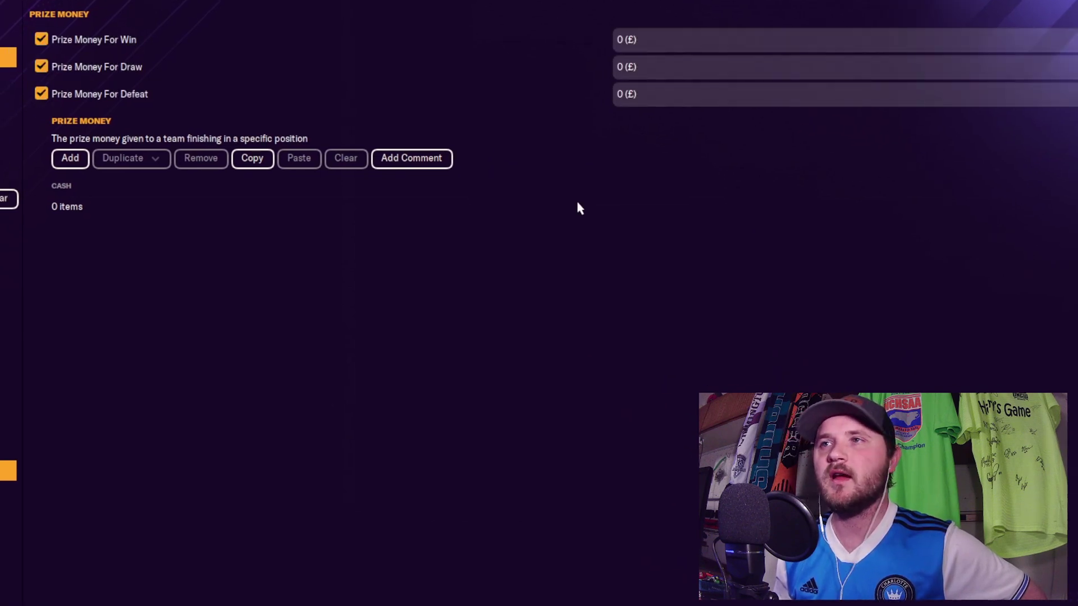
pyautogui.click(616, 38)
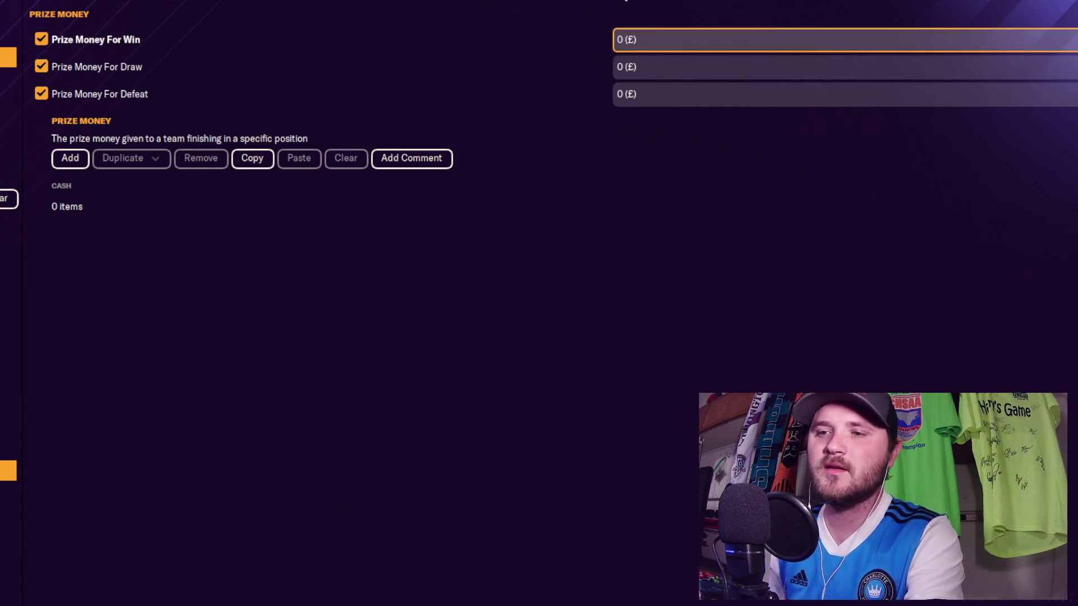
pyautogui.write('5,')
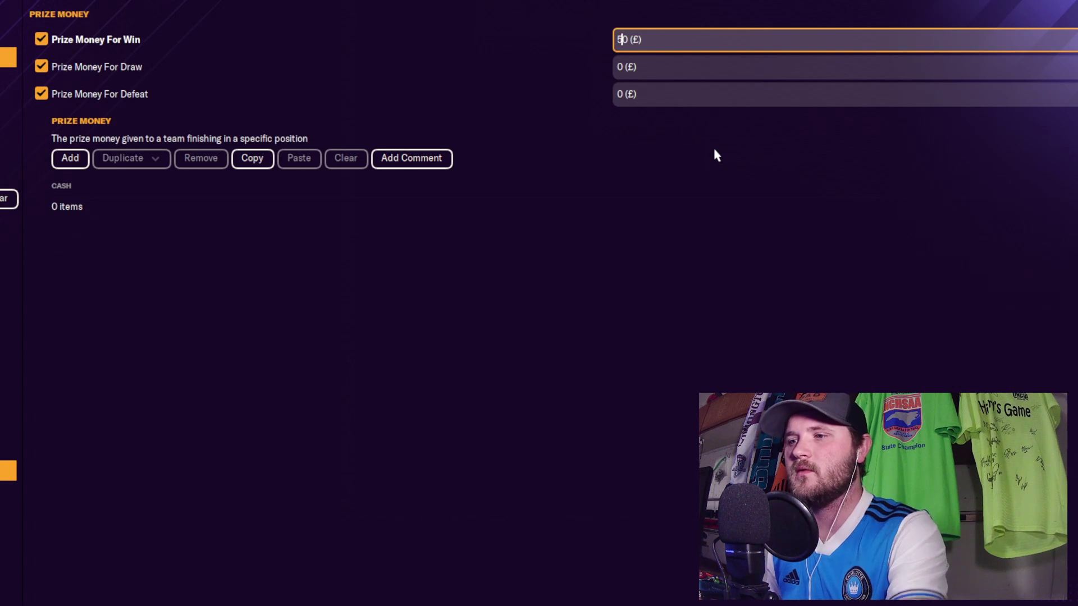
pyautogui.write('000,')
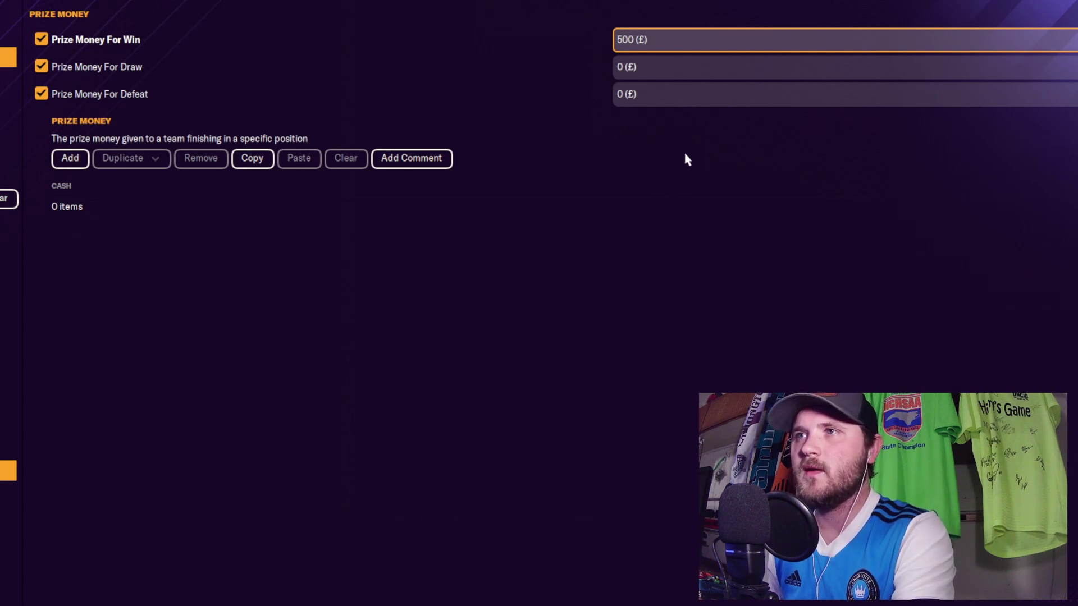
pyautogui.write('0000')
# - Set the prize money for a draw and for a defeat to £5,000,000 each
pyautogui.click(621, 68)
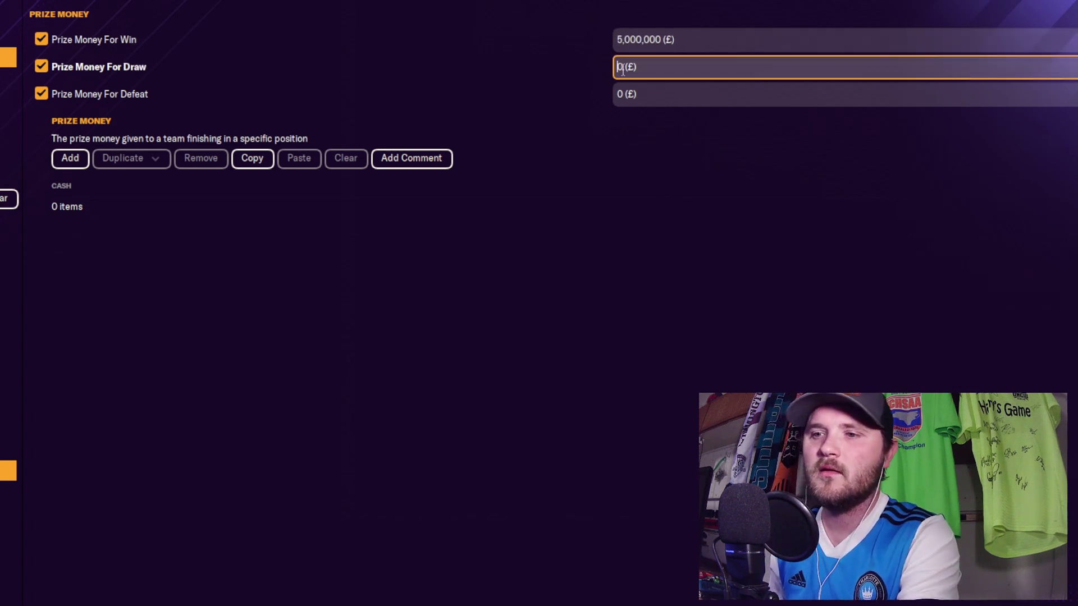
pyautogui.write('5,')
pyautogui.write('000,00')
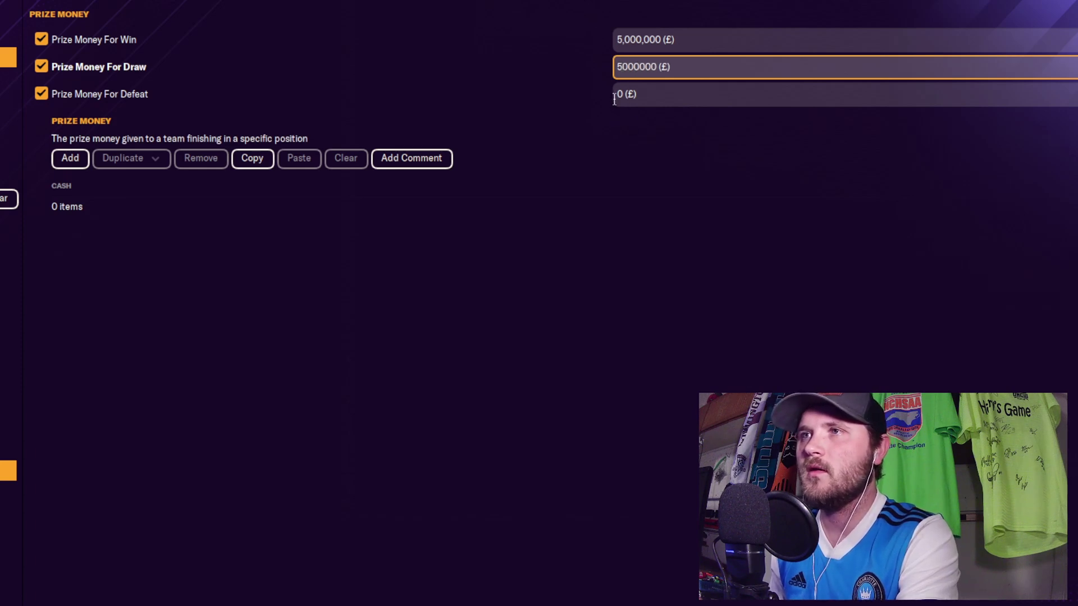
pyautogui.click(619, 96)
pyautogui.write('5,000,')
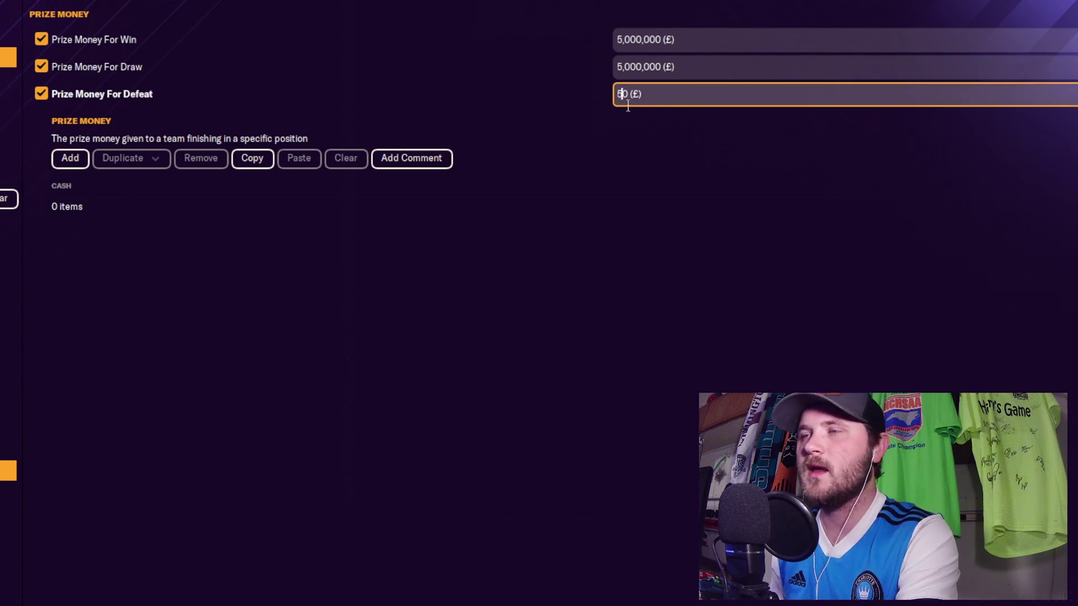
pyautogui.write('00')
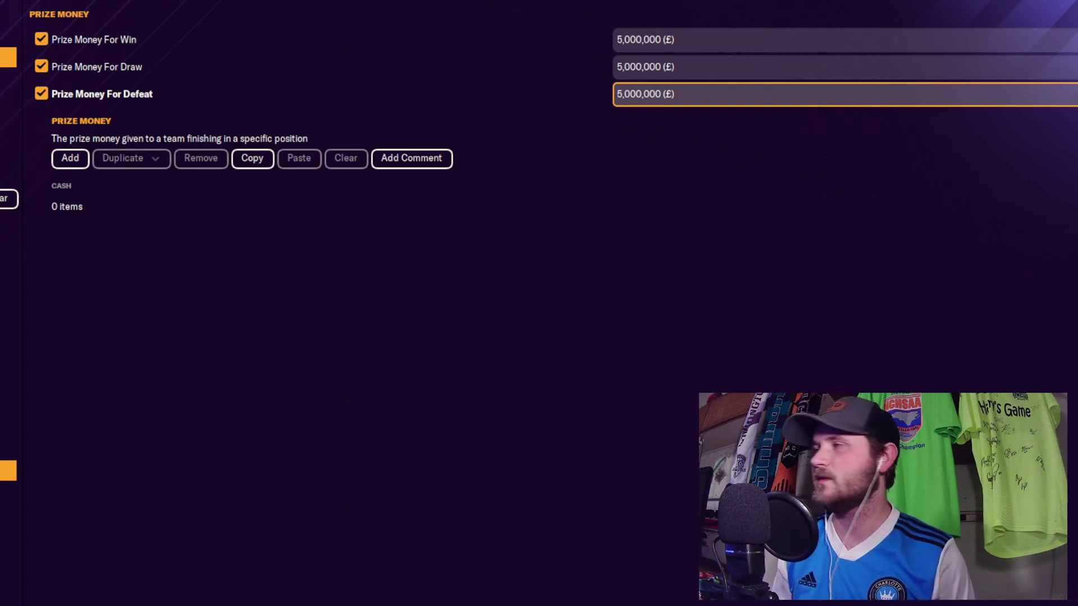
# - Add two finishing-position prize money entries and set the first one to £100,000,000
pyautogui.click(77, 162)
pyautogui.click(73, 161)
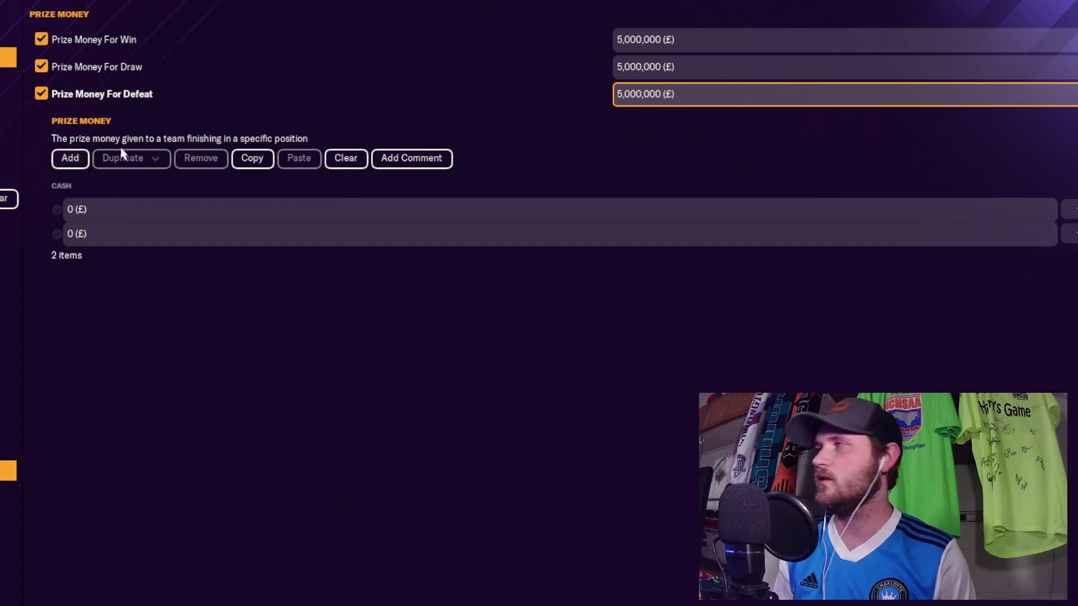
pyautogui.click(70, 209)
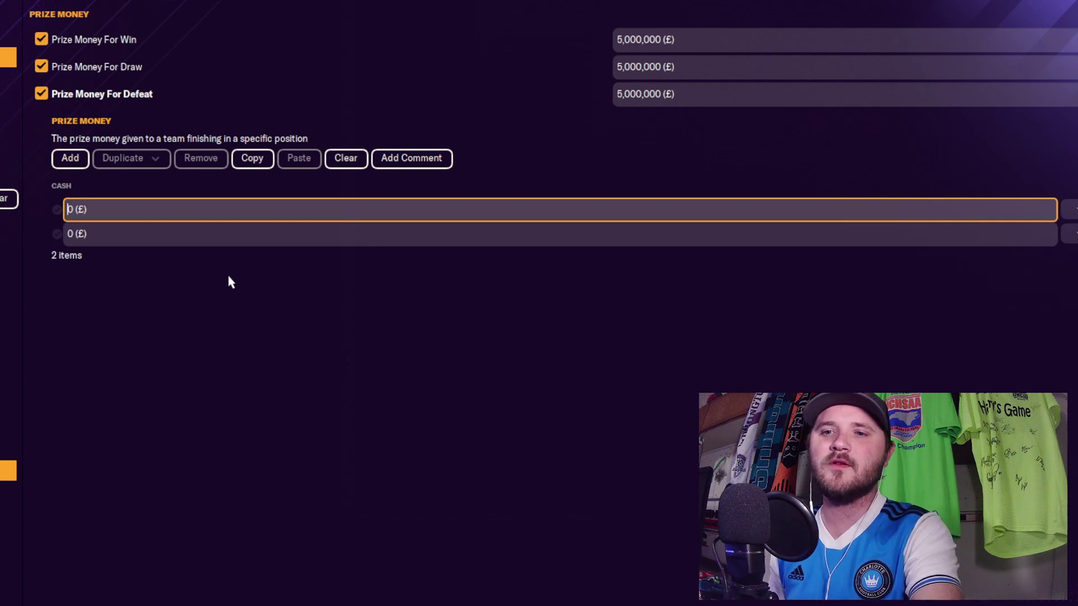
pyautogui.write('100,')
pyautogui.write('000,00')
pyautogui.press('Return')
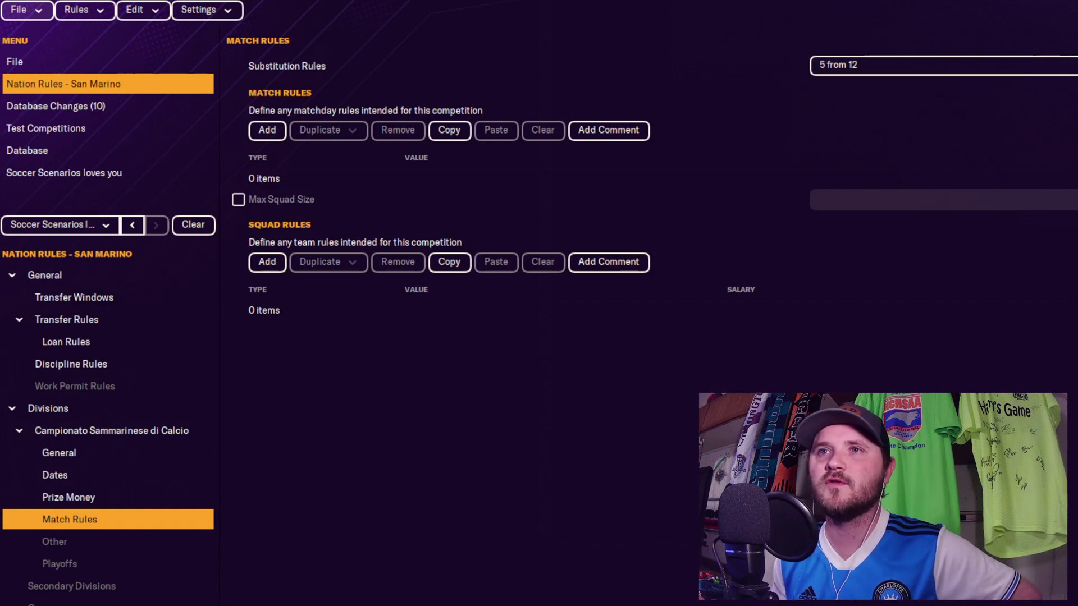
# - Add a matchday rule to the division's match rules, check the available rule types and select the new rule
pyautogui.click(267, 129)
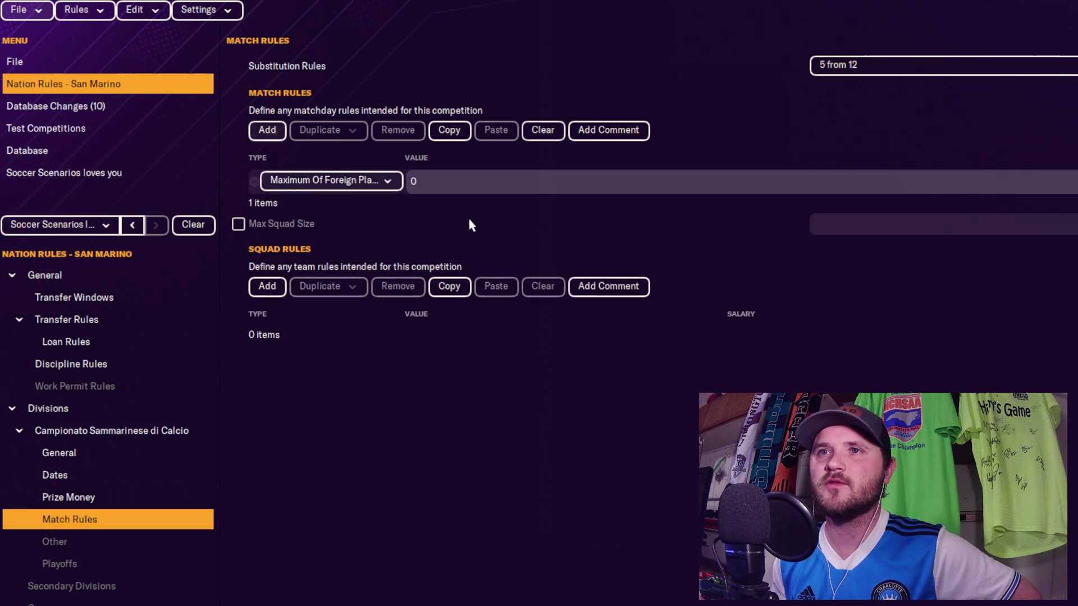
pyautogui.click(358, 184)
pyautogui.moveTo(352, 224)
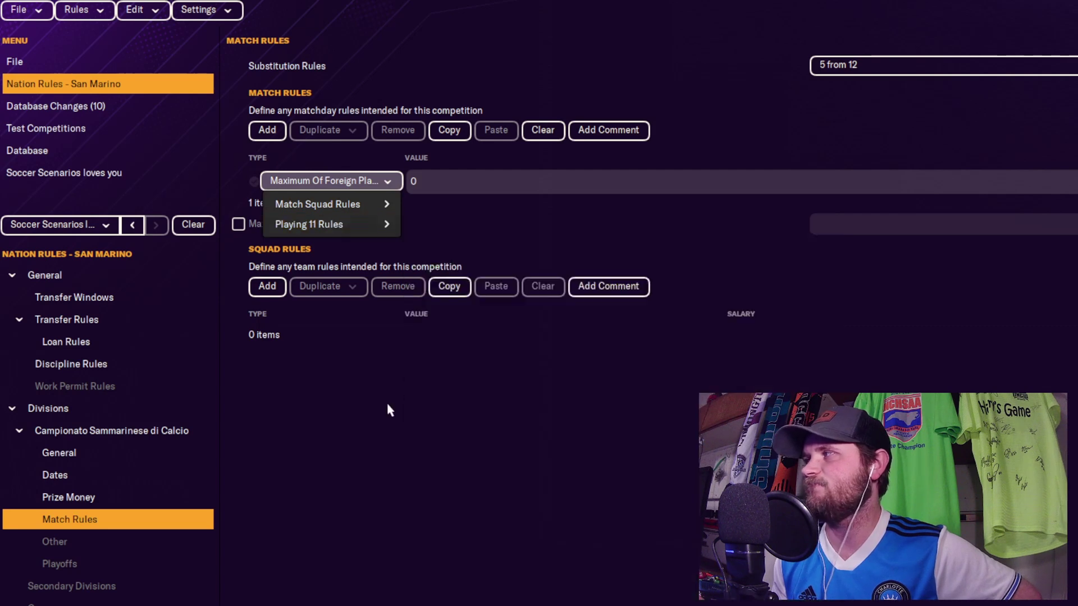
pyautogui.click(315, 387)
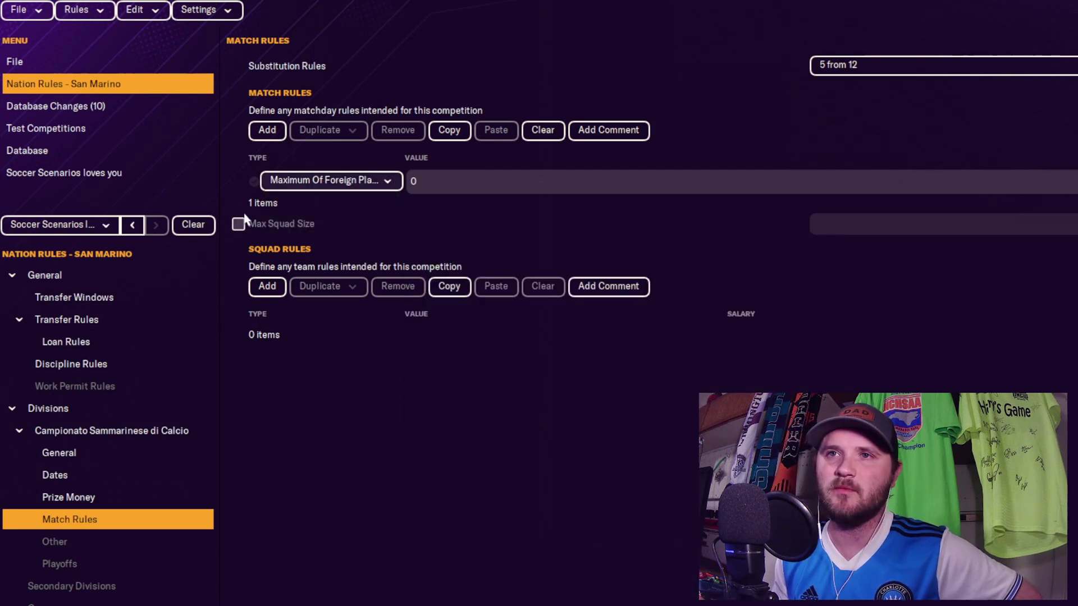
pyautogui.click(254, 183)
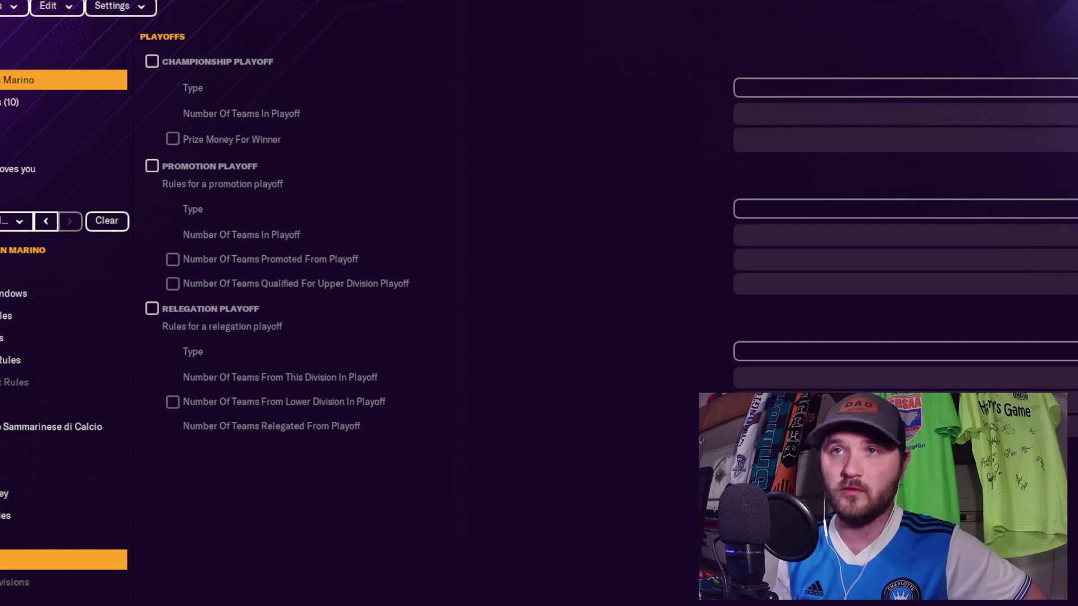
# - Try enabling a promotion playoff for the division with a number of teams promoted from it
pyautogui.click(152, 62)
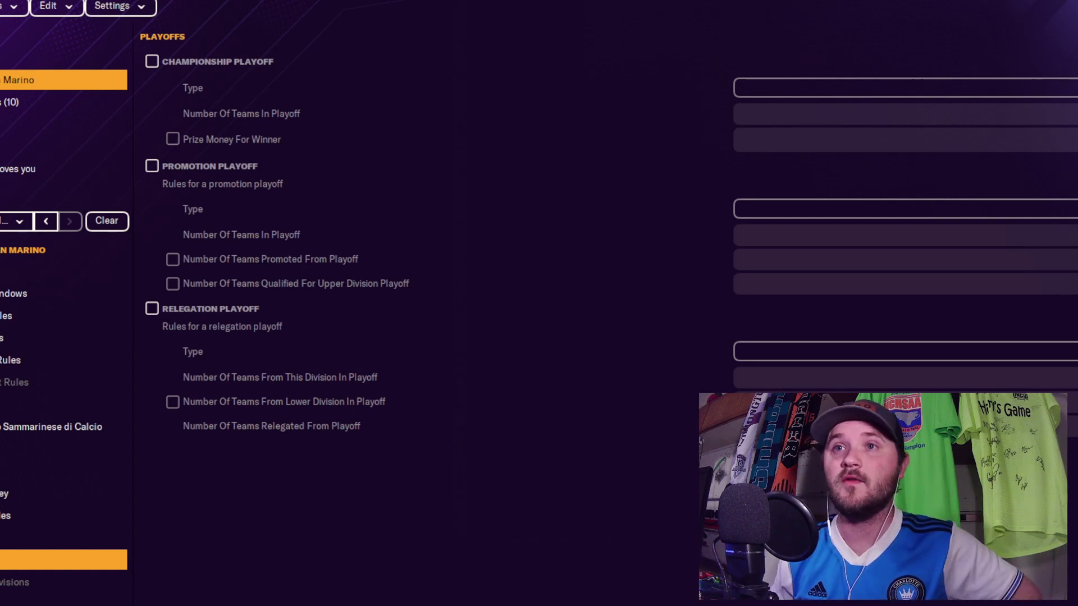
pyautogui.click(152, 166)
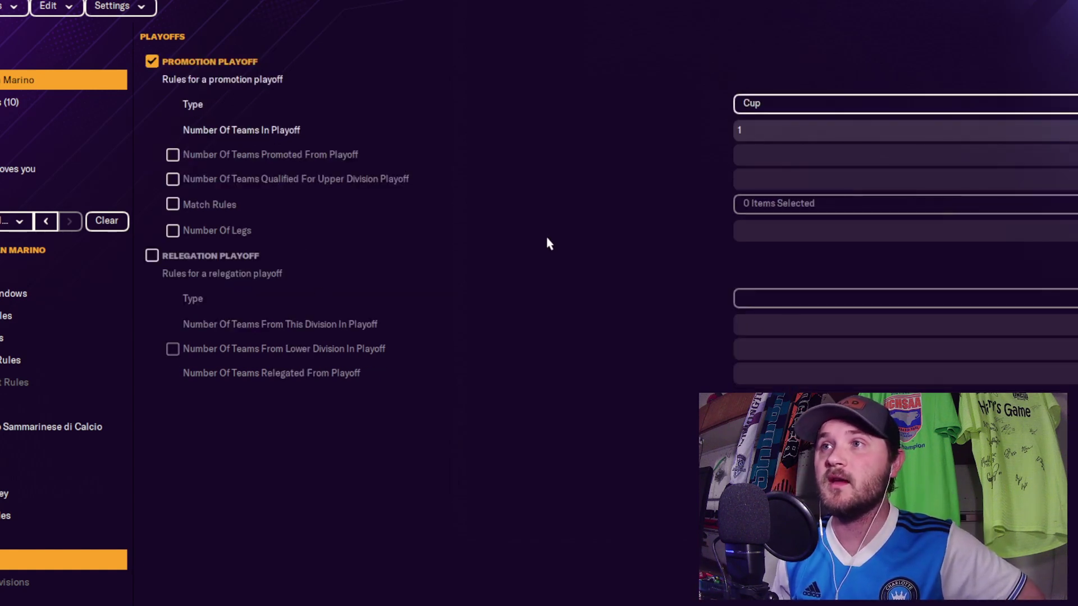
pyautogui.click(172, 161)
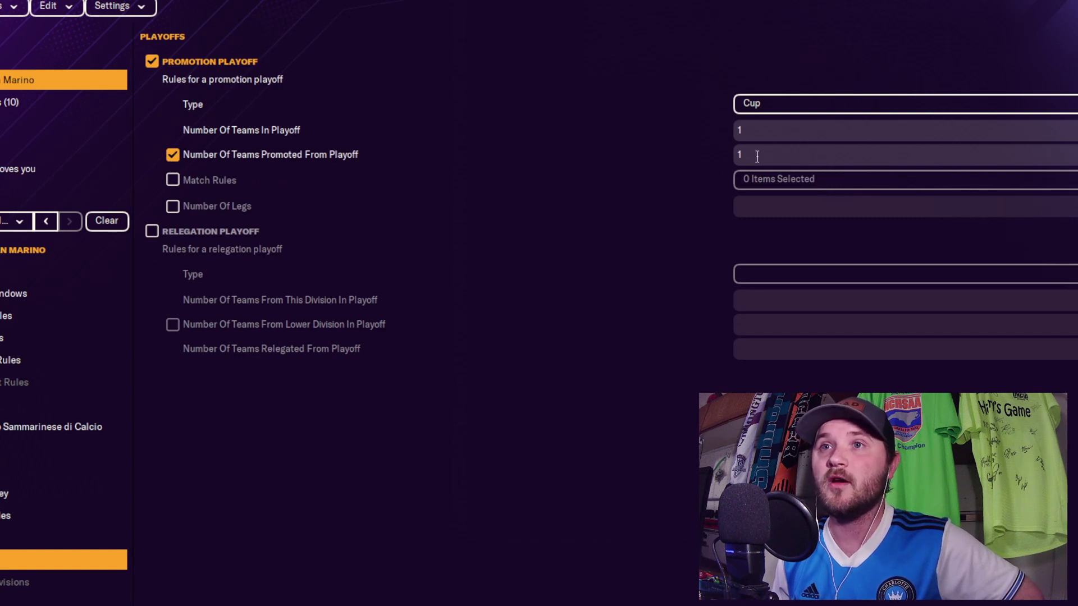
pyautogui.click(737, 131)
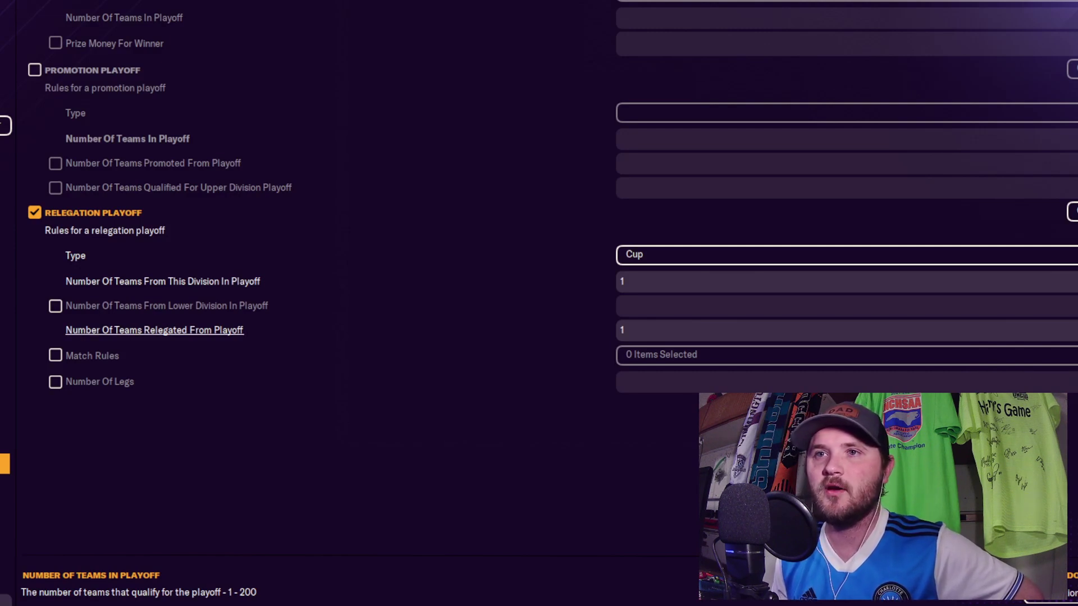
# - Give the relegation playoff one lower-division team, two legs, and match rules with Extra Time and Penalties
pyautogui.click(658, 282)
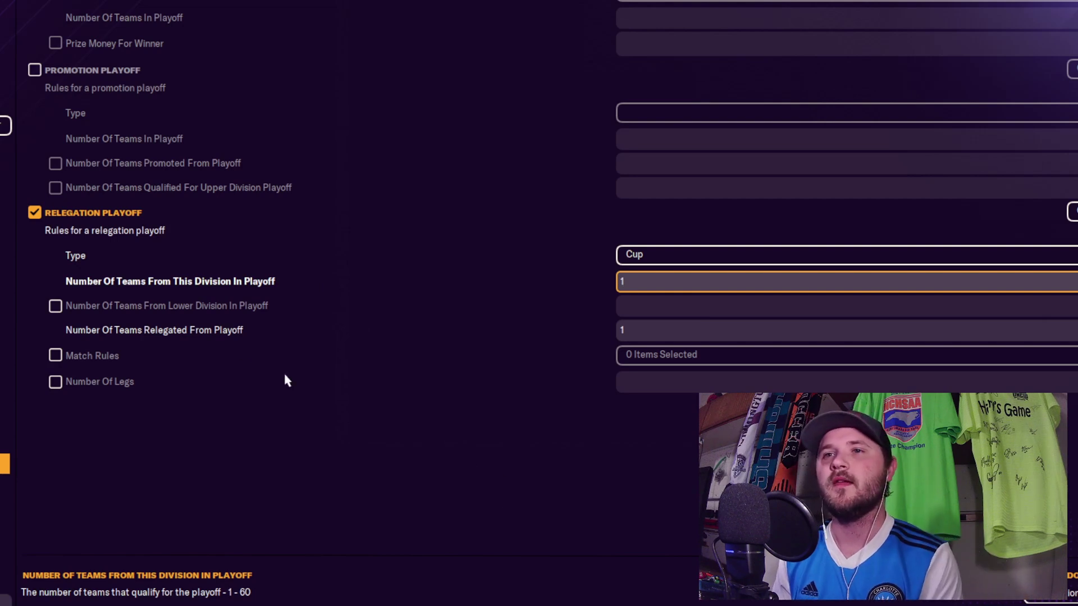
pyautogui.click(55, 306)
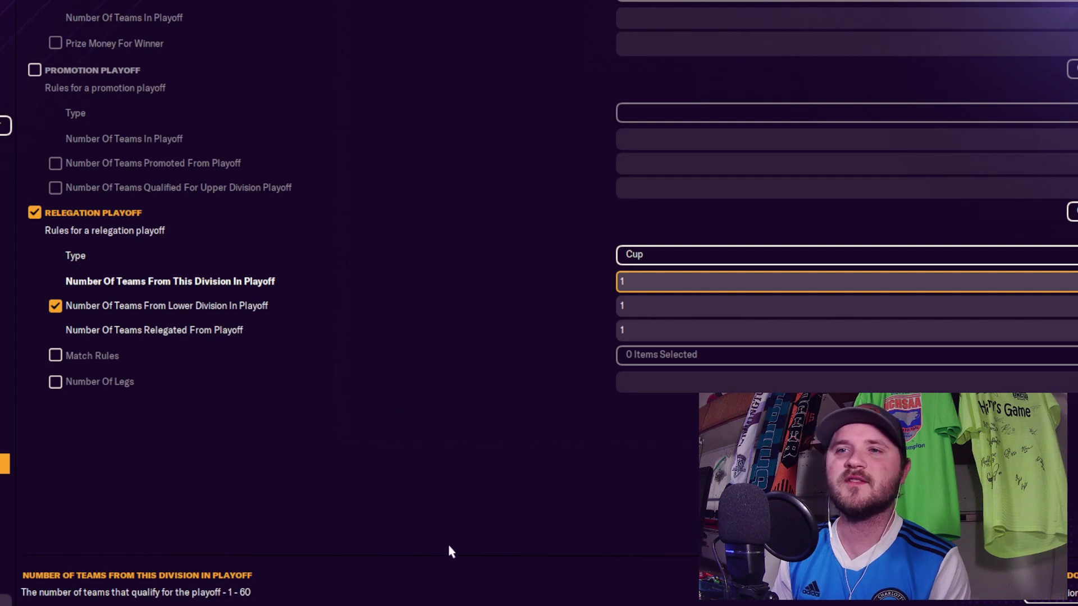
pyautogui.click(55, 382)
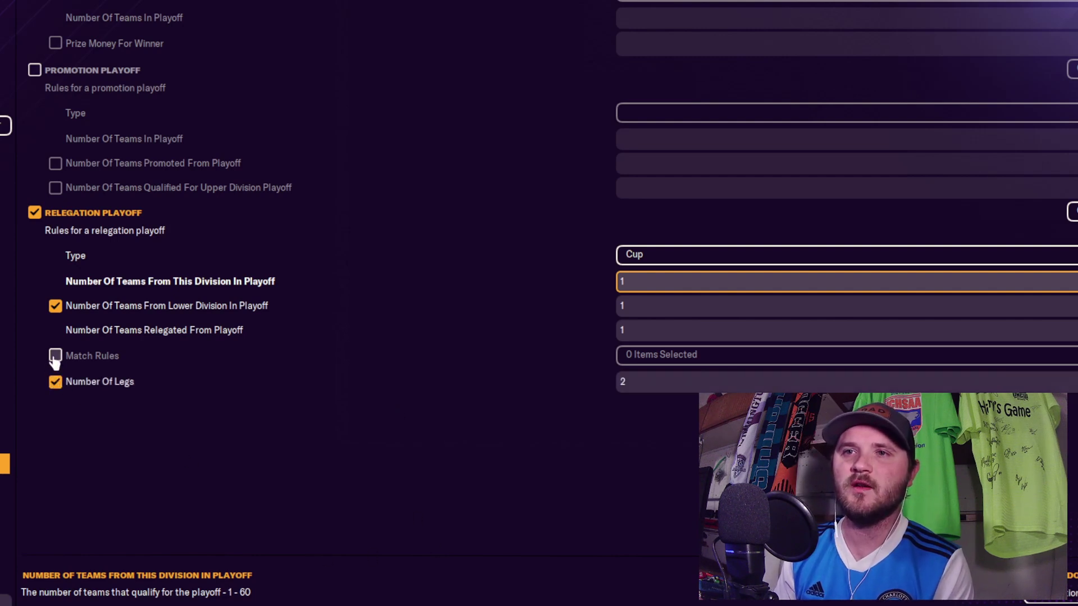
pyautogui.click(55, 356)
pyautogui.click(646, 353)
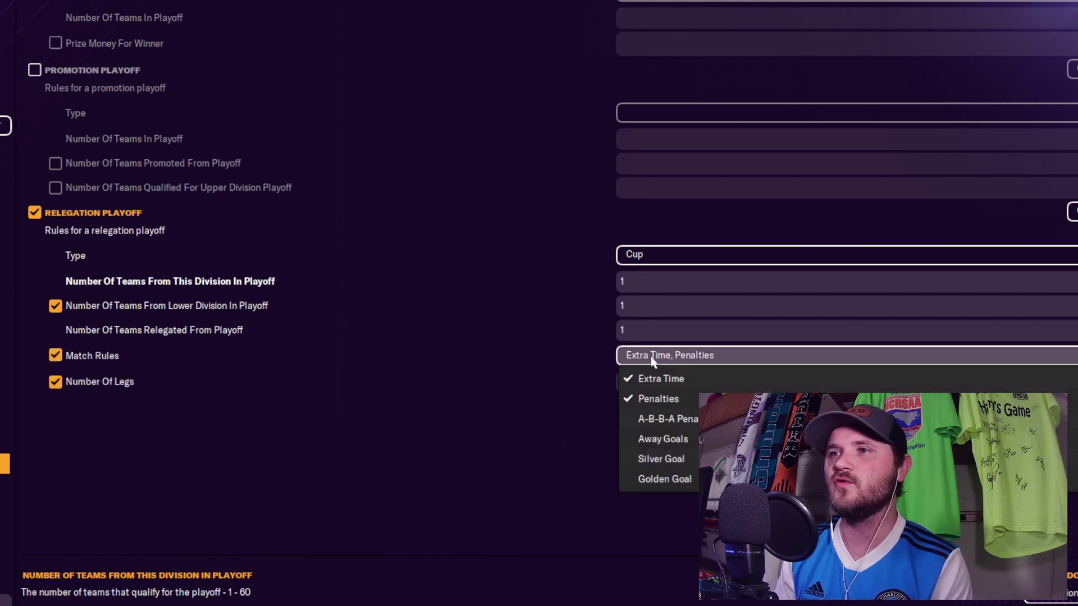
pyautogui.scroll(5, 395, 448)
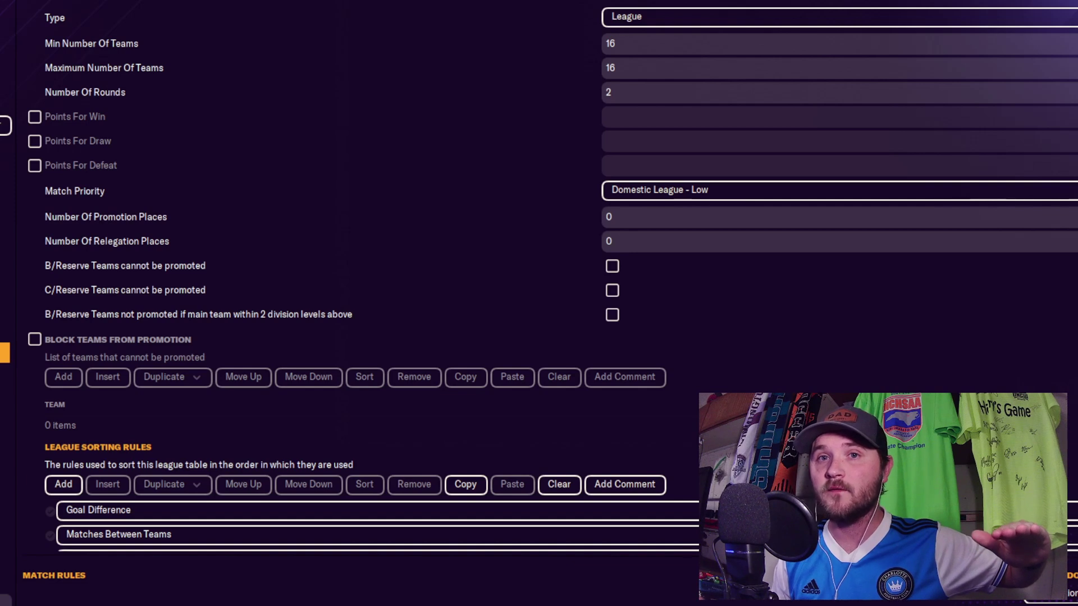
# - Set the division's number of automatic relegation places to 3 and select its number of promotion places for editing
pyautogui.click(609, 242)
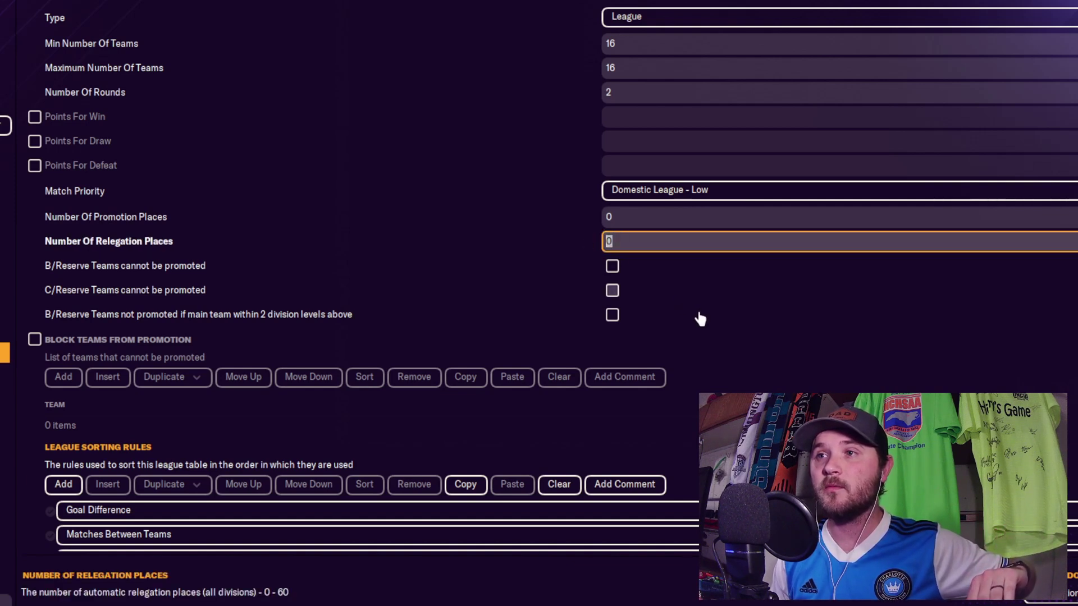
pyautogui.write('3')
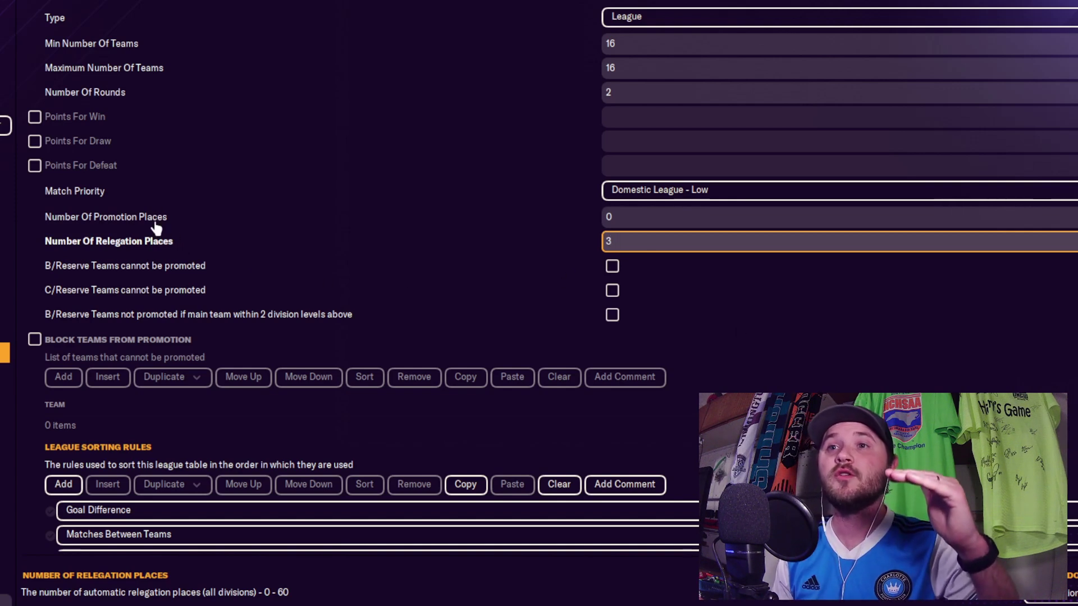
pyautogui.click(617, 218)
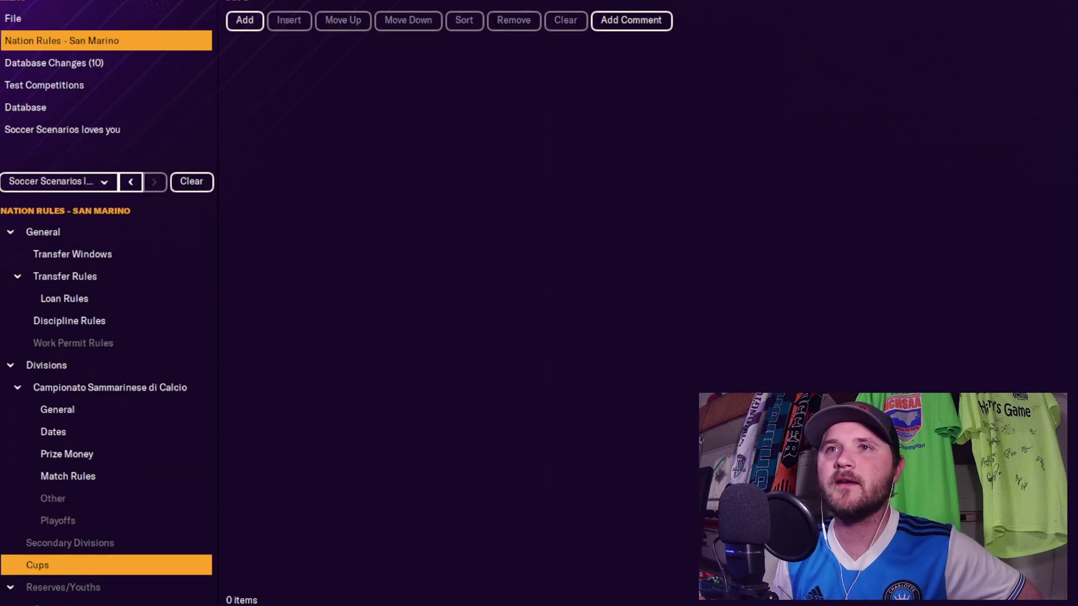
# - Start a new cup of the FA Cup type, whose winner qualifies for continental competition, and choose Coppa Titano as its competition
pyautogui.click(243, 23)
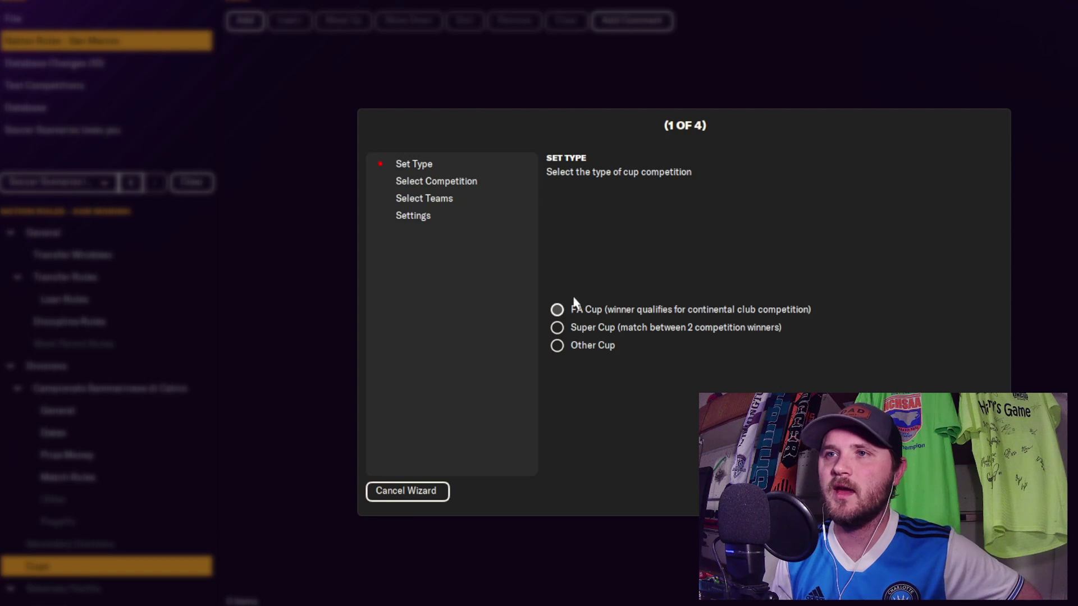
pyautogui.click(559, 311)
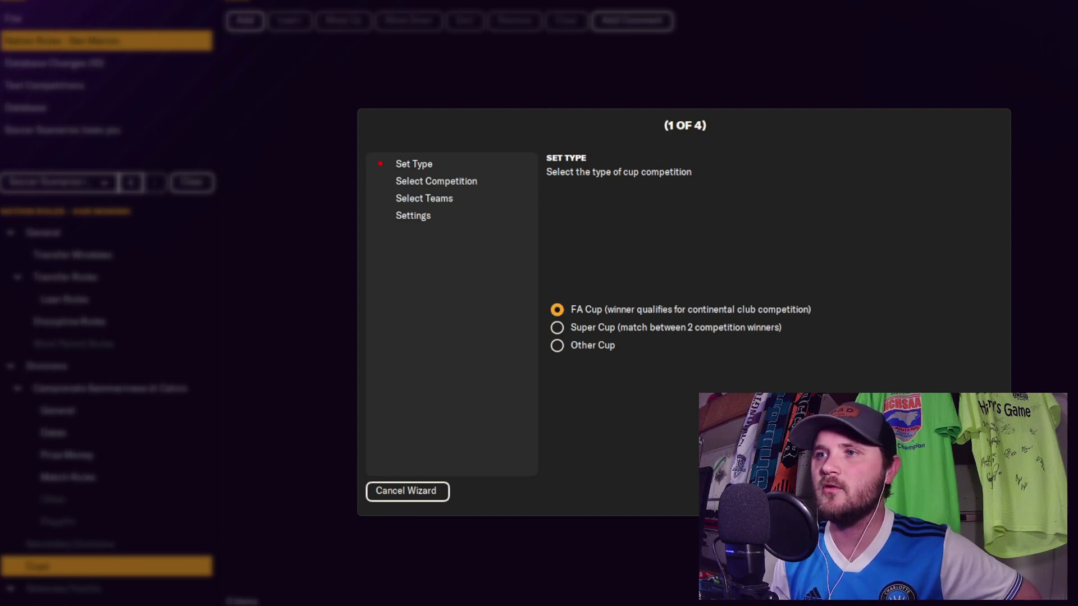
pyautogui.click(966, 492)
pyautogui.click(820, 318)
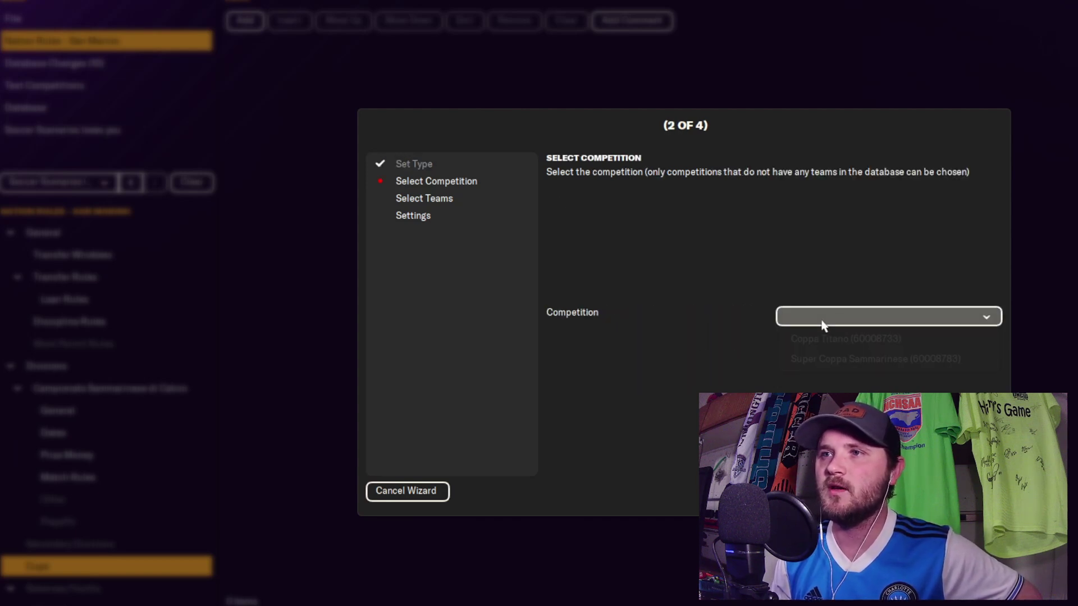
pyautogui.click(877, 340)
pyautogui.click(965, 491)
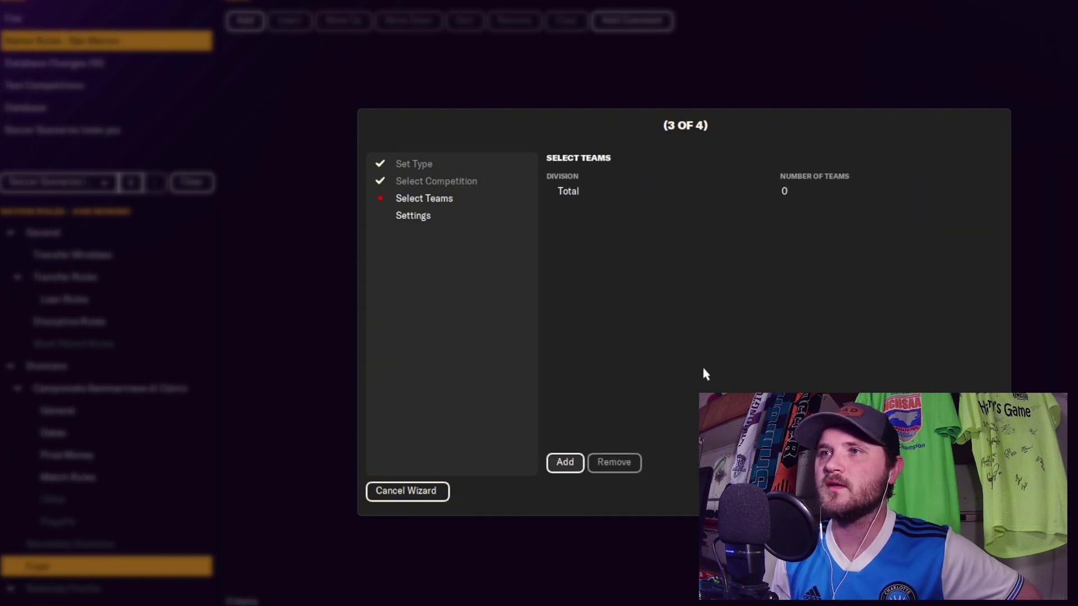
# - Enter the teams of the Campionato Sammarinese division into the new cup
pyautogui.click(565, 462)
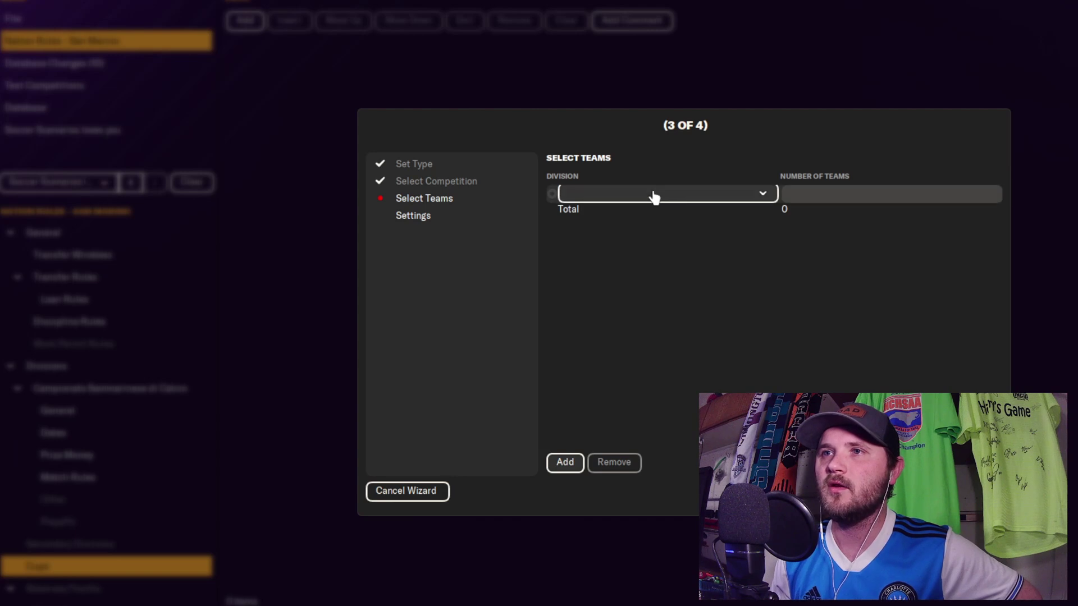
pyautogui.click(673, 197)
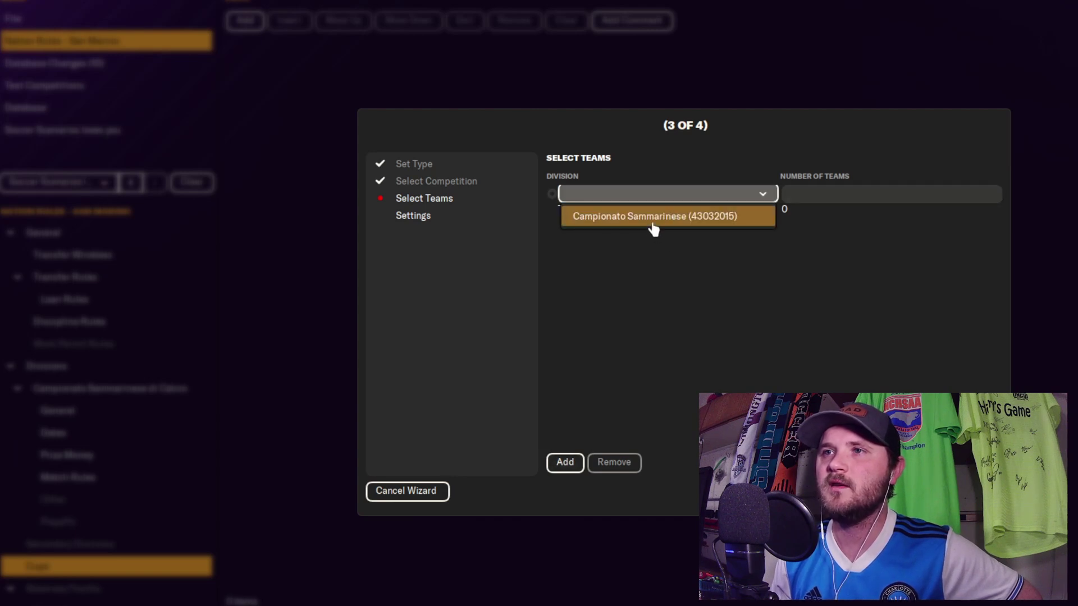
pyautogui.click(653, 222)
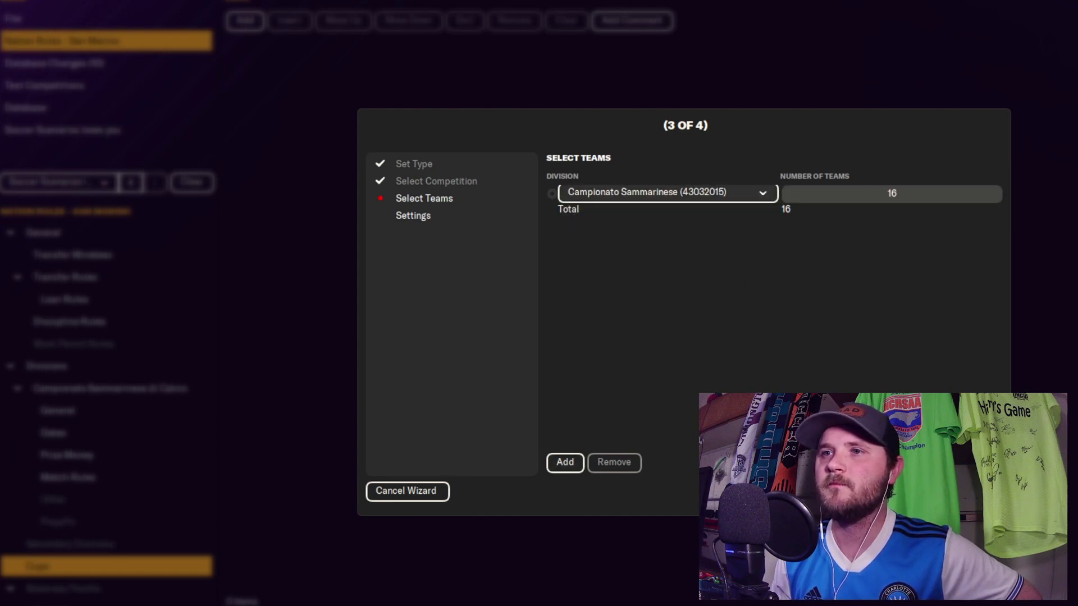
pyautogui.click(966, 492)
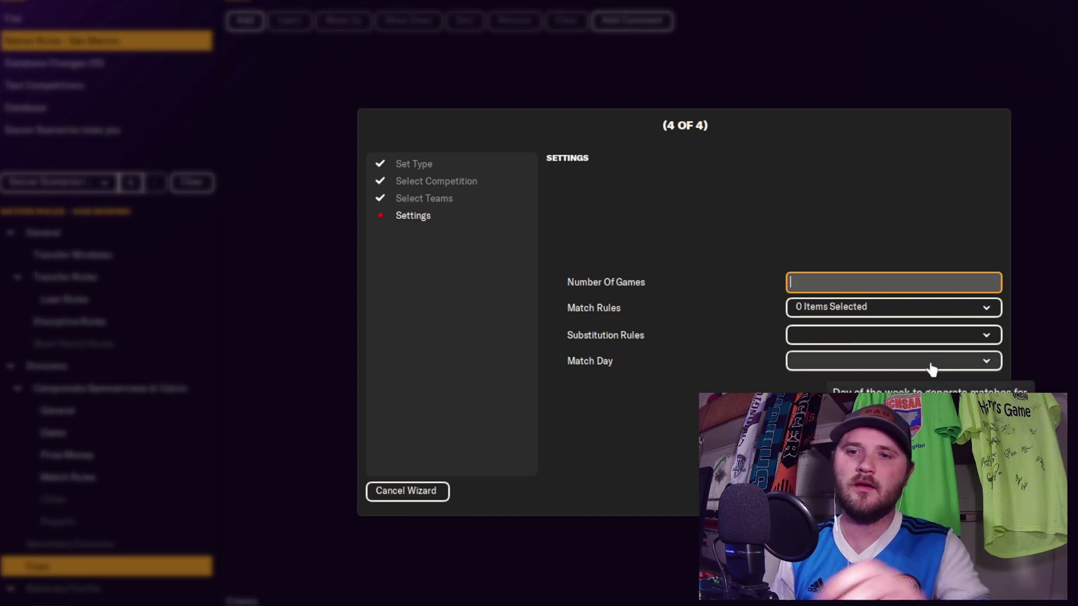
# - Give the cup 1 game per tie and match rules with Extra Time and Penalties
pyautogui.write('1')
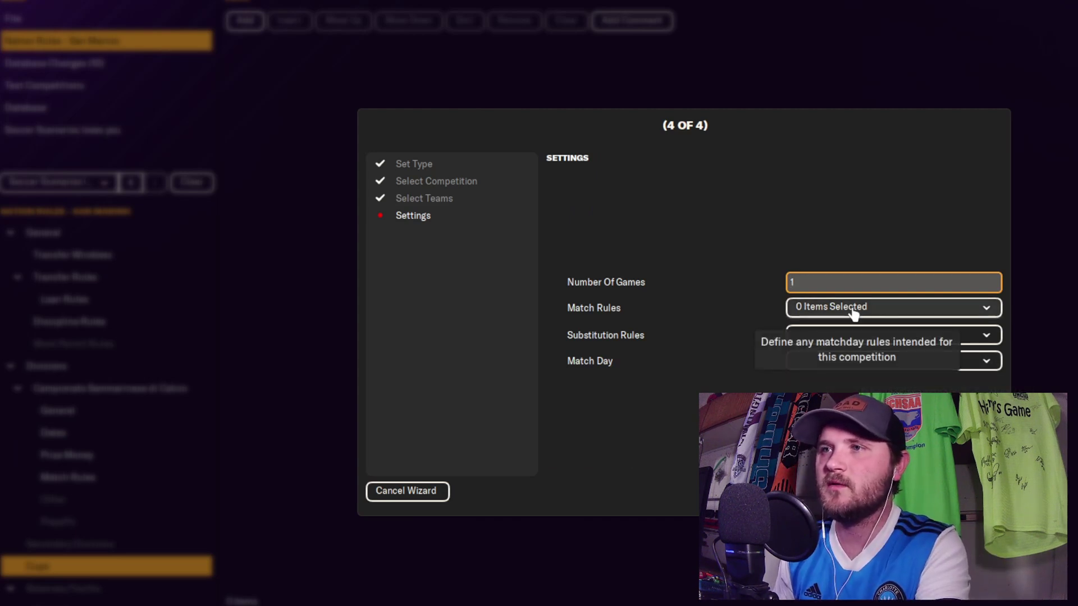
pyautogui.click(853, 314)
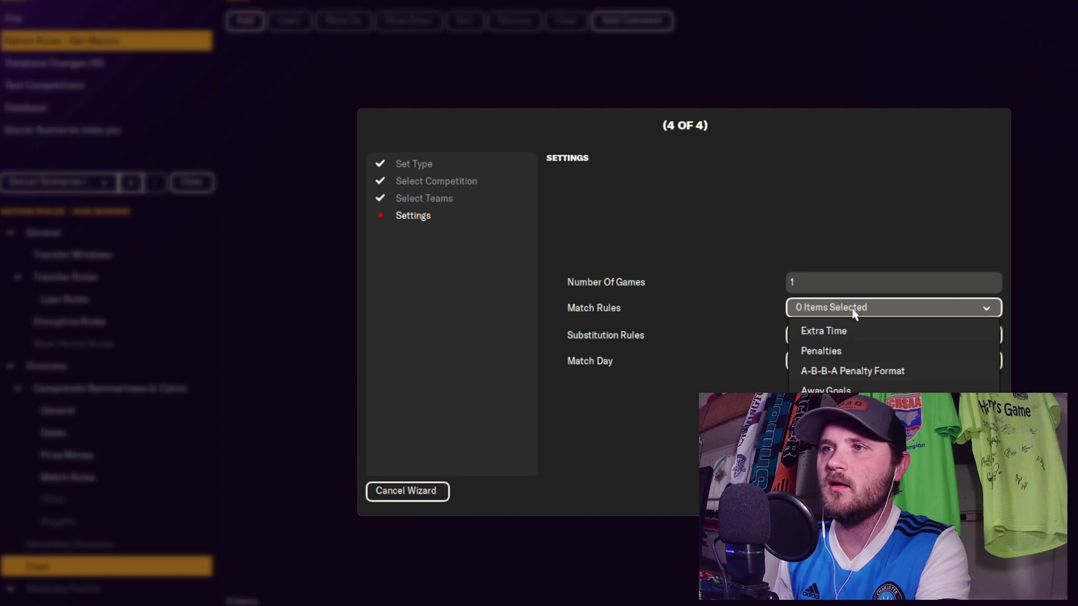
pyautogui.click(845, 336)
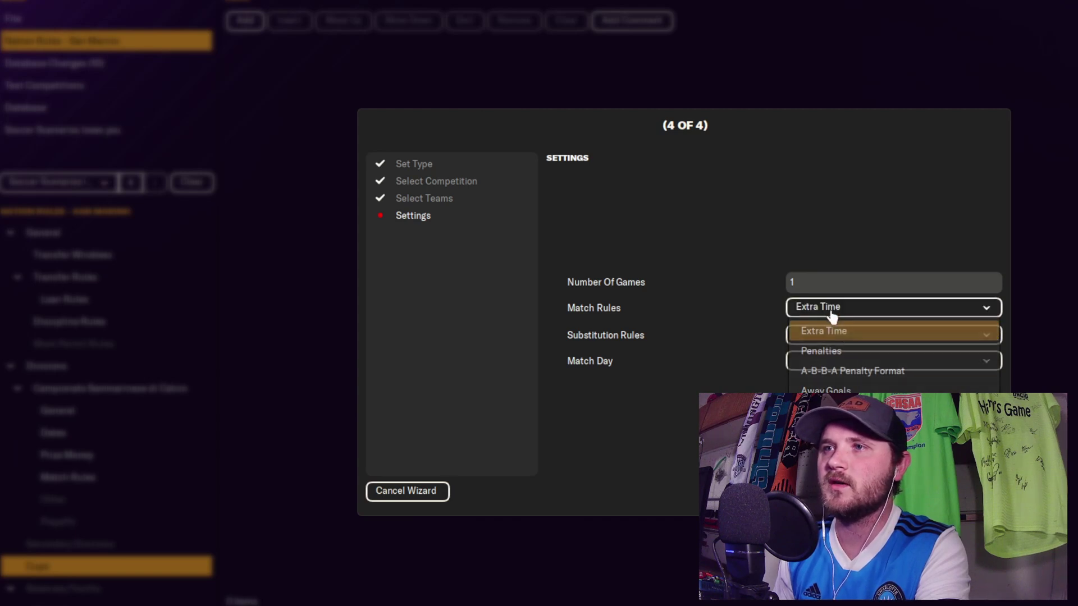
pyautogui.click(828, 351)
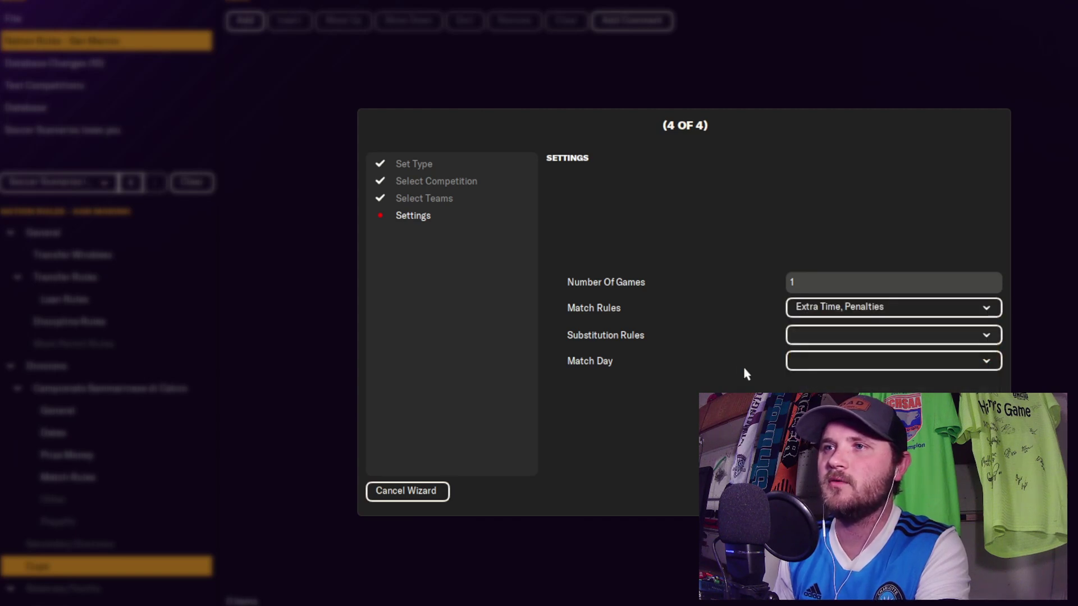
# - Set the cup's substitution rules to 5 from 12 and its match day to Sat, and finish creating the cup
pyautogui.click(860, 340)
pyautogui.scroll(-5, 876, 365)
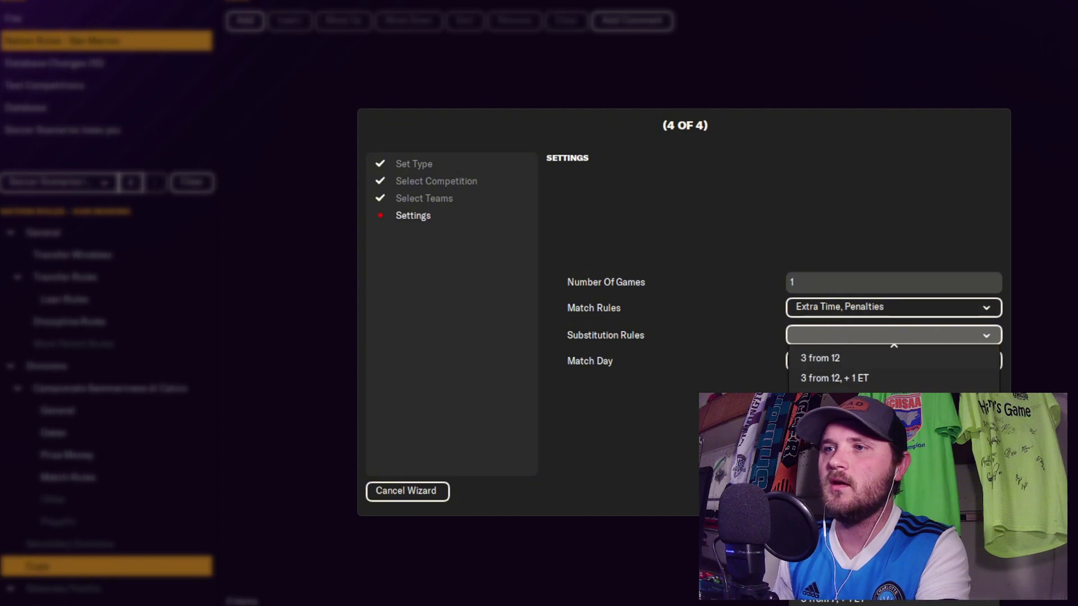
pyautogui.scroll(-4, 893, 367)
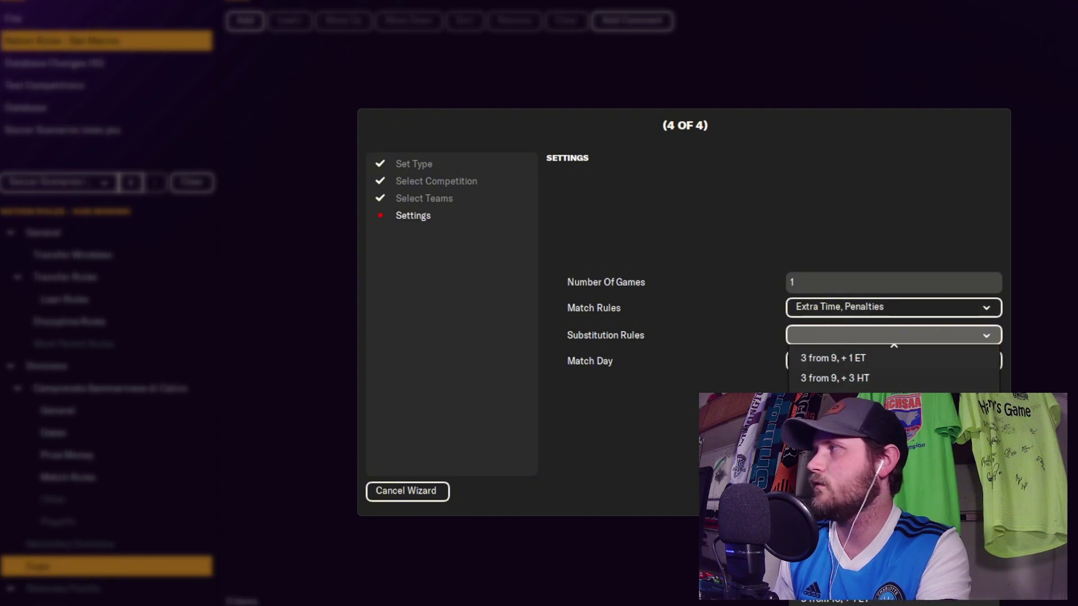
pyautogui.scroll(-1, 893, 368)
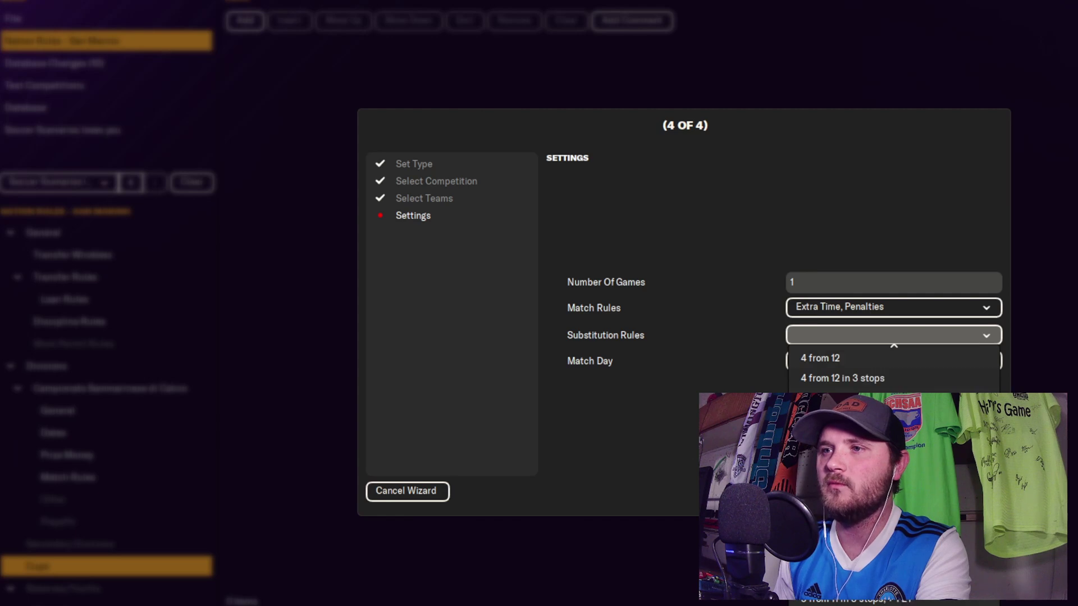
pyautogui.click(842, 418)
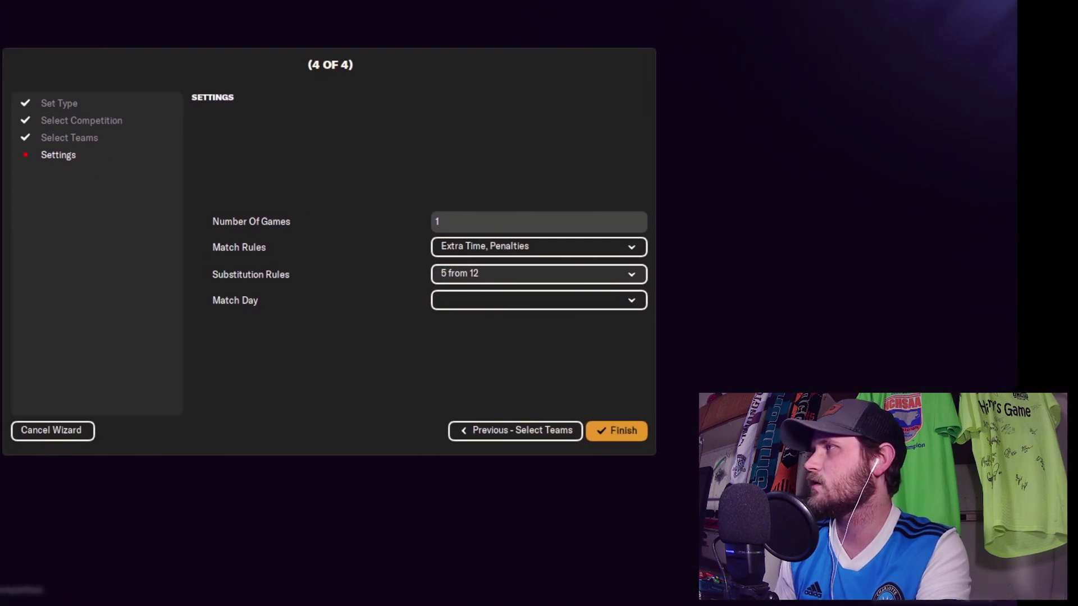
pyautogui.click(503, 302)
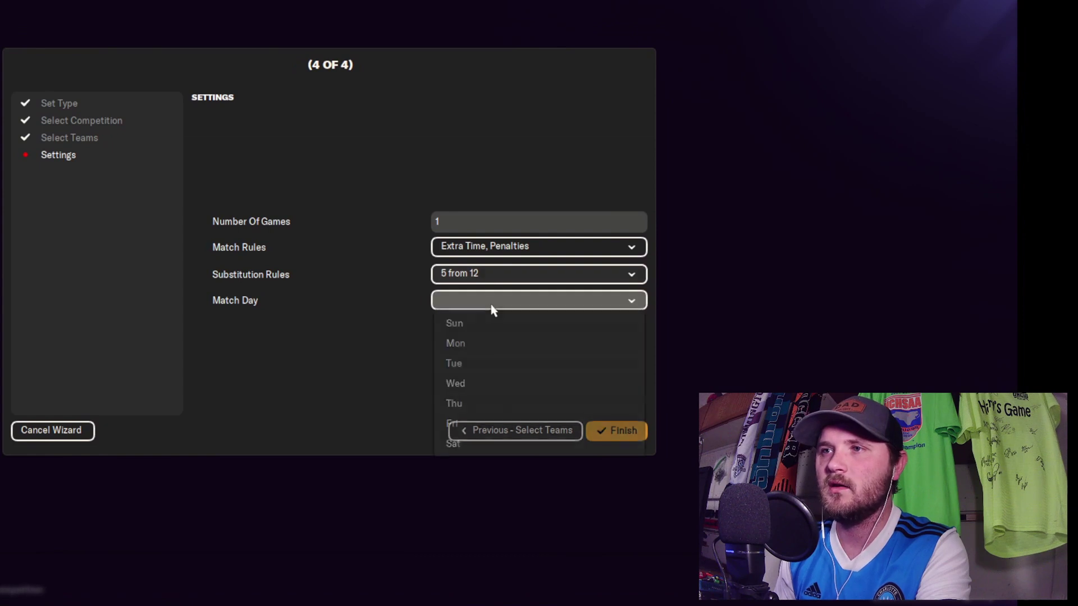
pyautogui.click(465, 445)
pyautogui.click(621, 437)
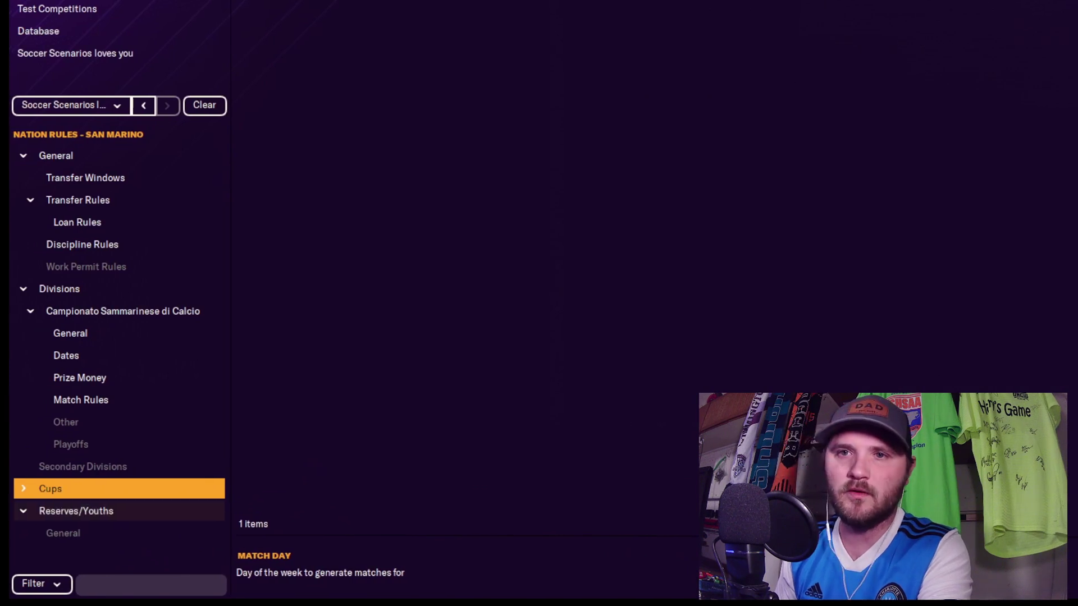
# - Open the general settings of Coppa Titano and examine its available stage formats and team seeding options
pyautogui.click(23, 489)
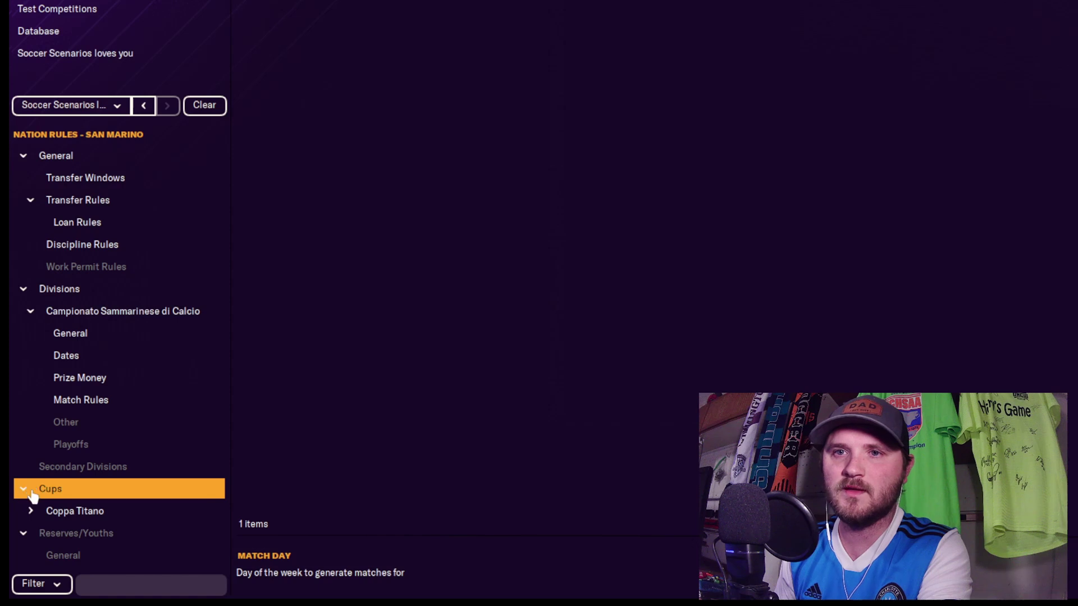
pyautogui.click(30, 511)
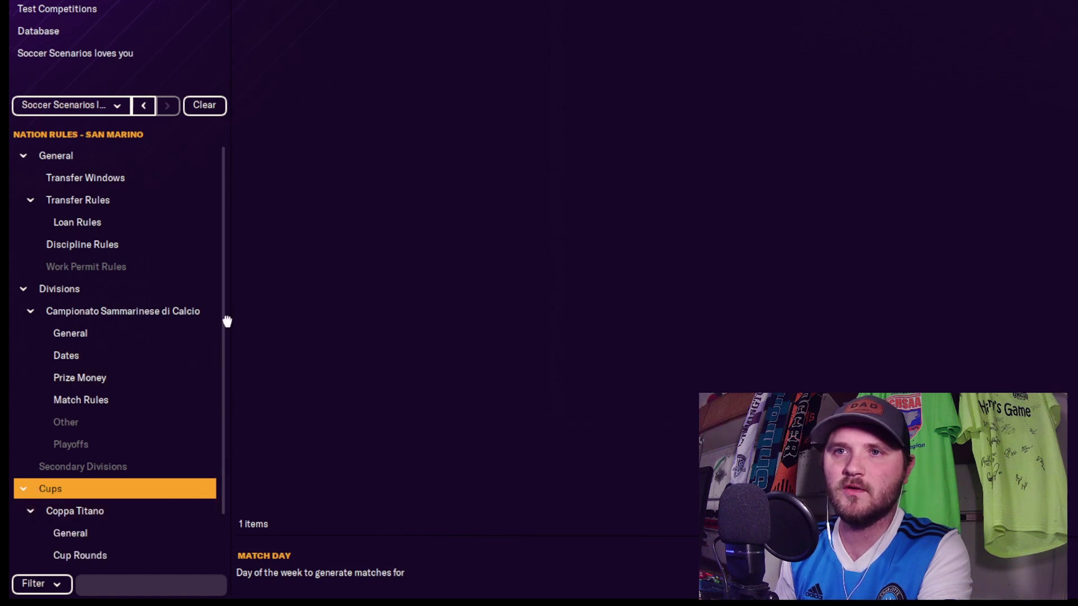
pyautogui.scroll(-2, 226, 320)
pyautogui.click(70, 470)
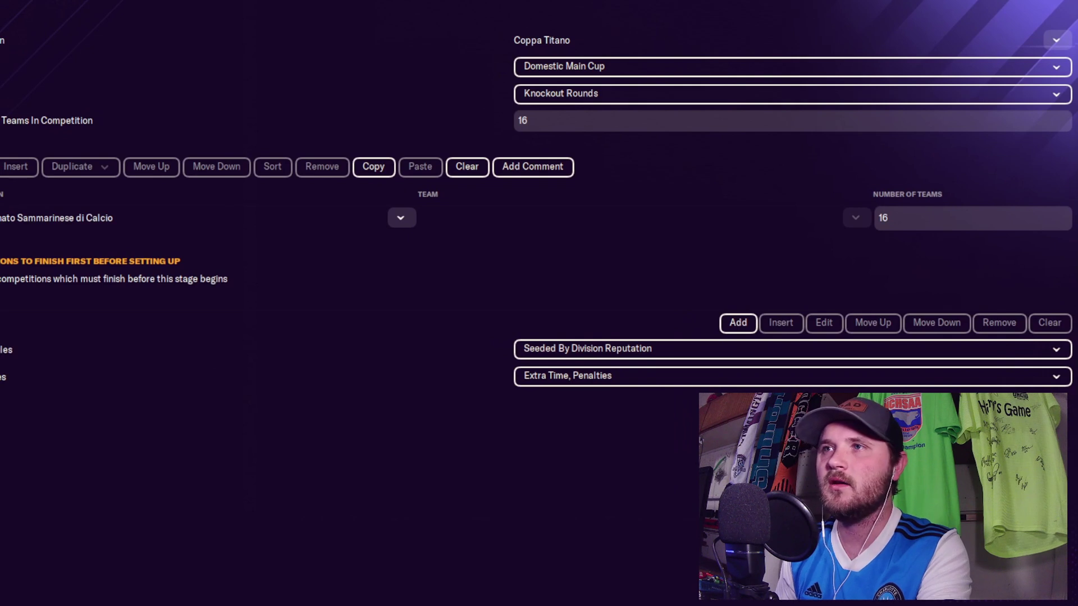
pyautogui.click(577, 97)
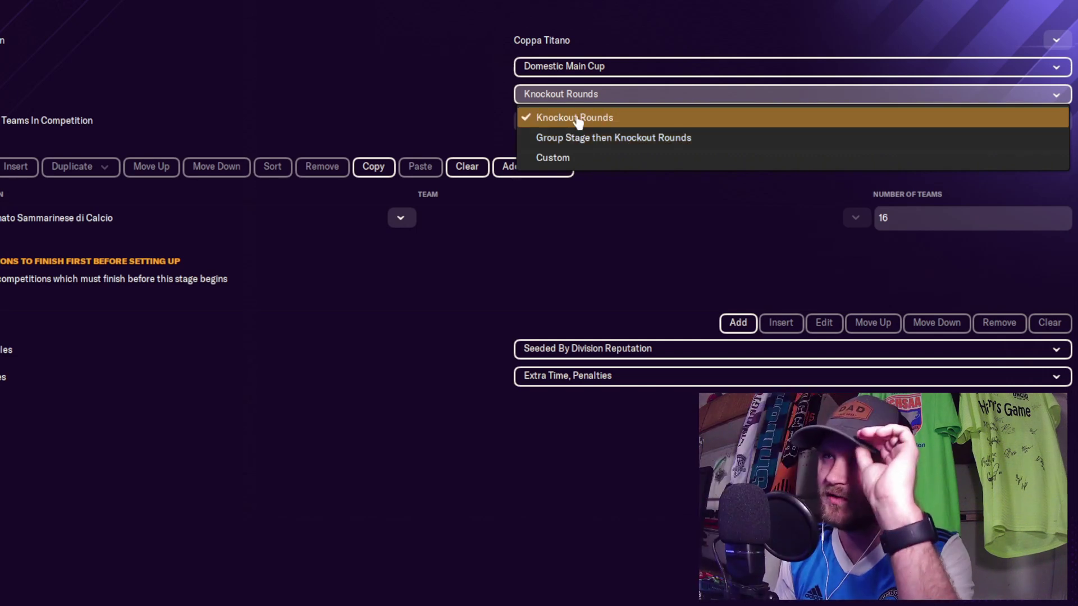
pyautogui.click(587, 222)
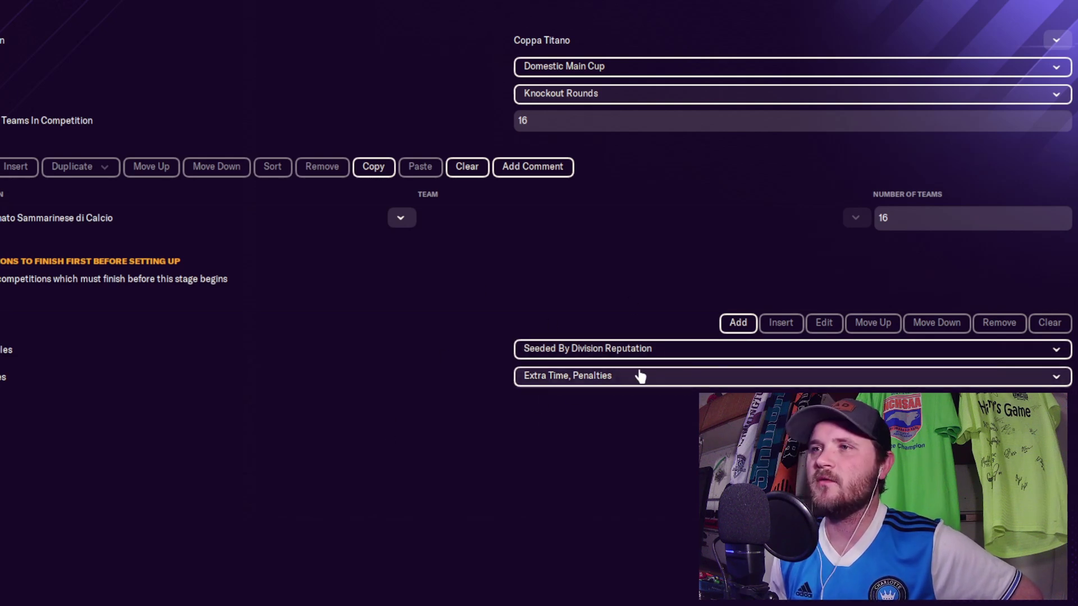
pyautogui.click(648, 352)
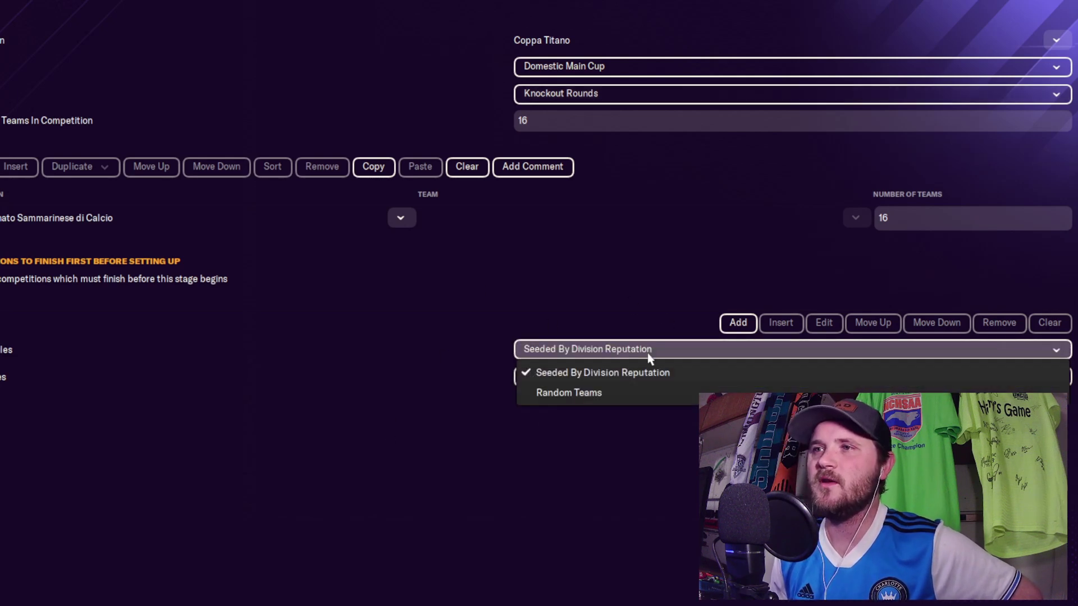
pyautogui.click(555, 377)
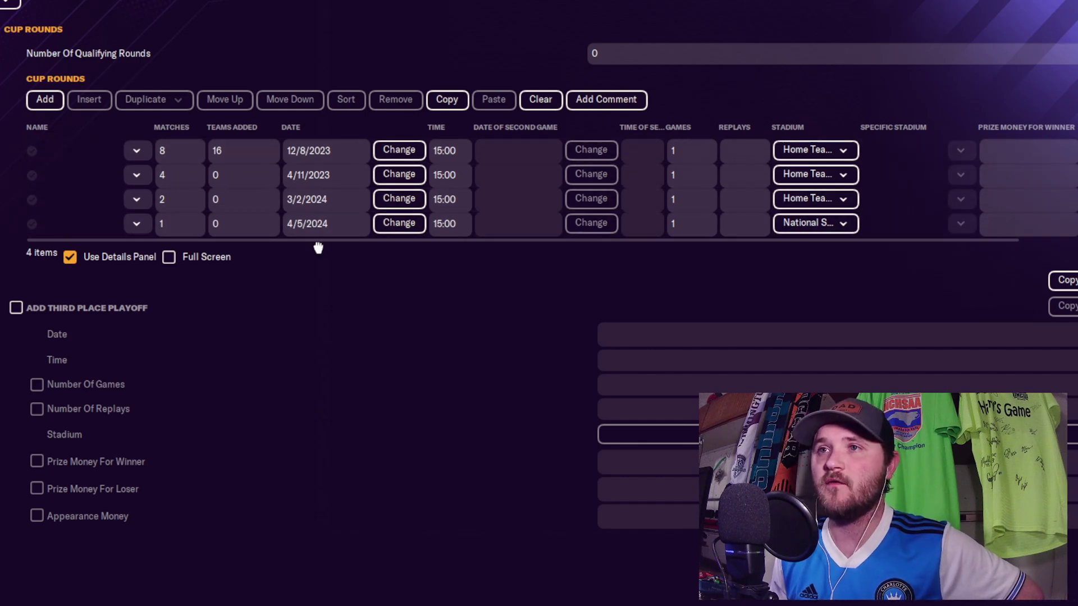
# - Set the winner's prize money for the first Coppa Titano round to £5,000,000
pyautogui.moveTo(318, 247); pyautogui.dragTo(502, 249)
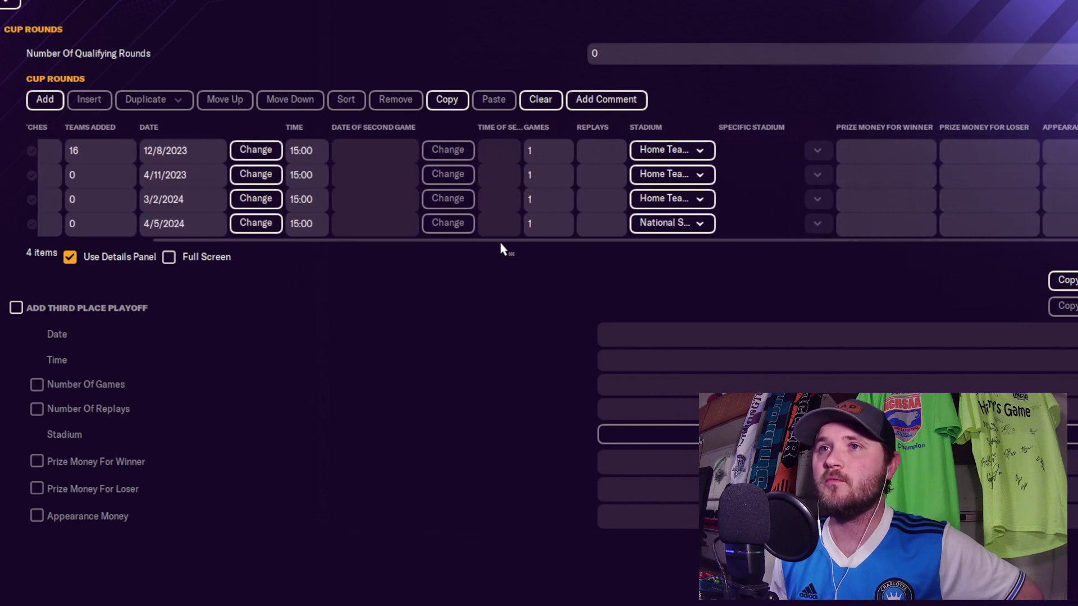
pyautogui.click(915, 160)
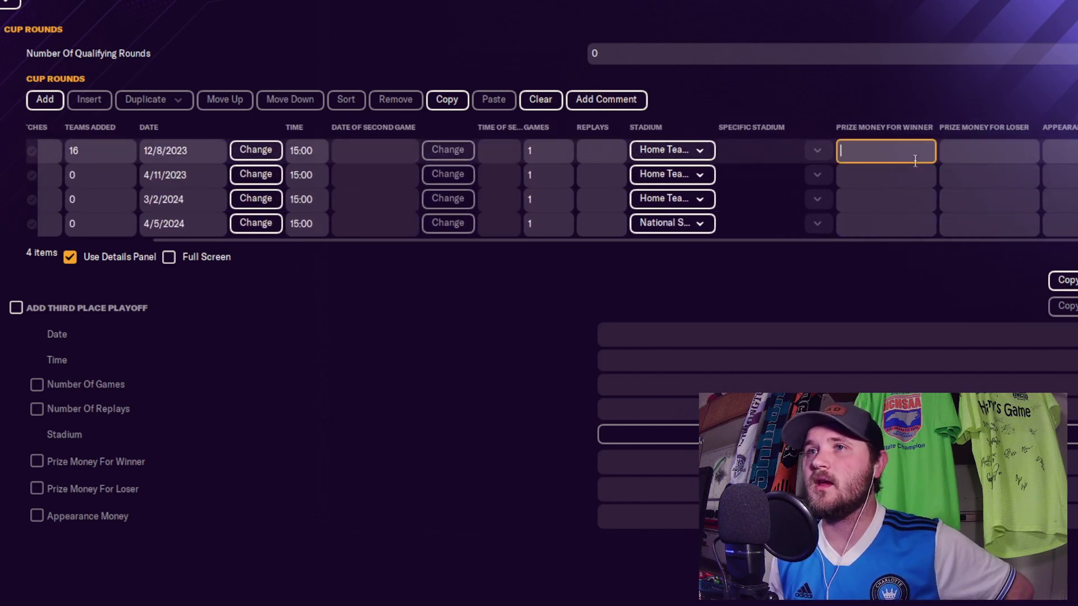
pyautogui.write('500000')
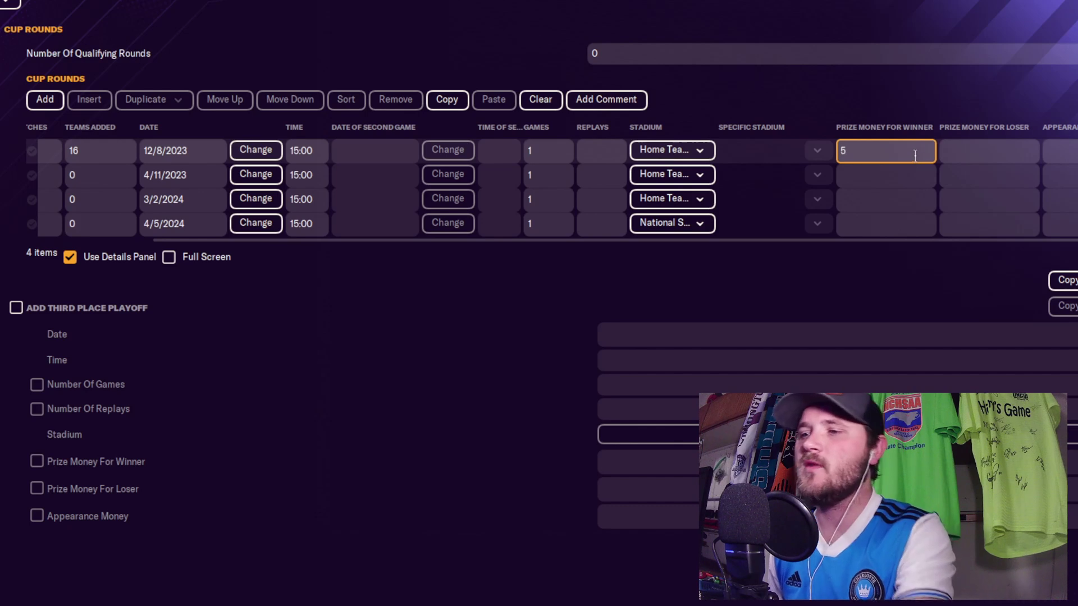
pyautogui.click(1071, 156)
pyautogui.click(894, 162)
pyautogui.write('00,')
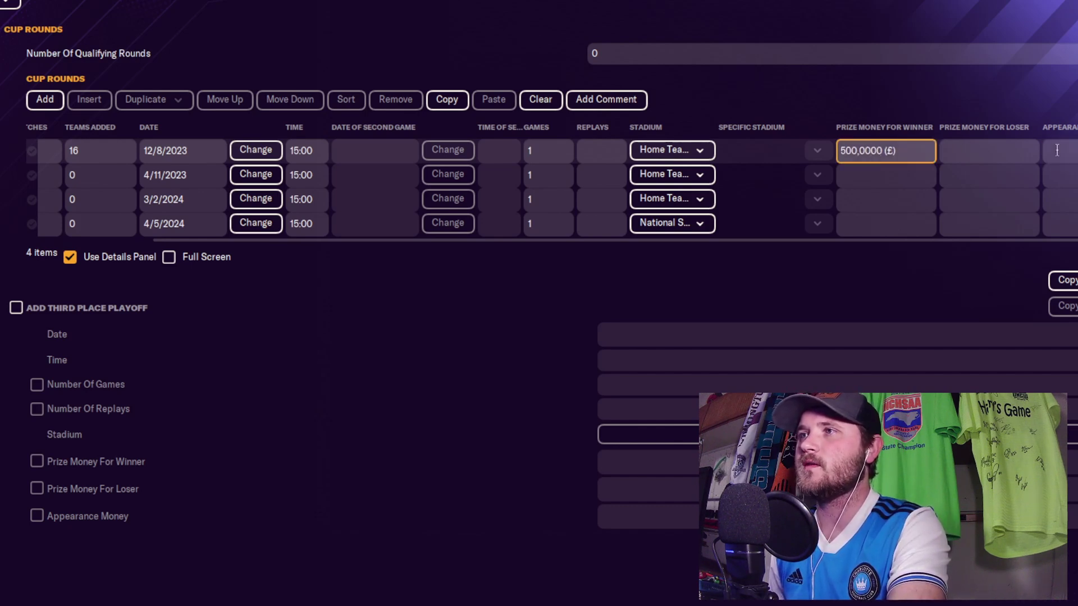
# - Set the loser's prize money for the first cup round to £5,000,000 and open that round's appearance money for editing
pyautogui.click(1005, 155)
pyautogui.write('5')
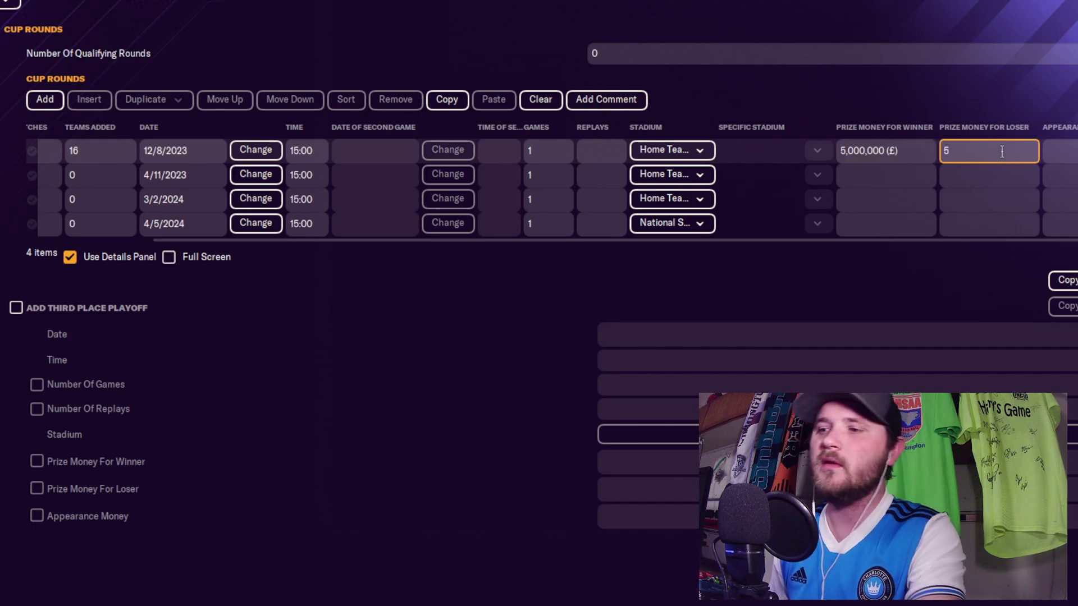
pyautogui.write(',000,')
pyautogui.write('000000')
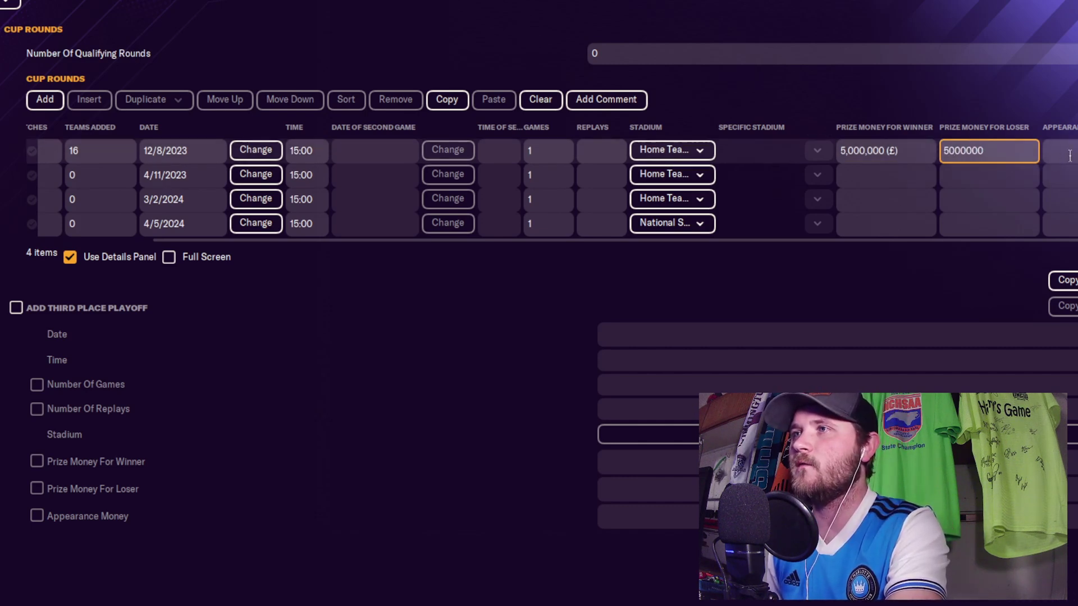
pyautogui.click(1070, 155)
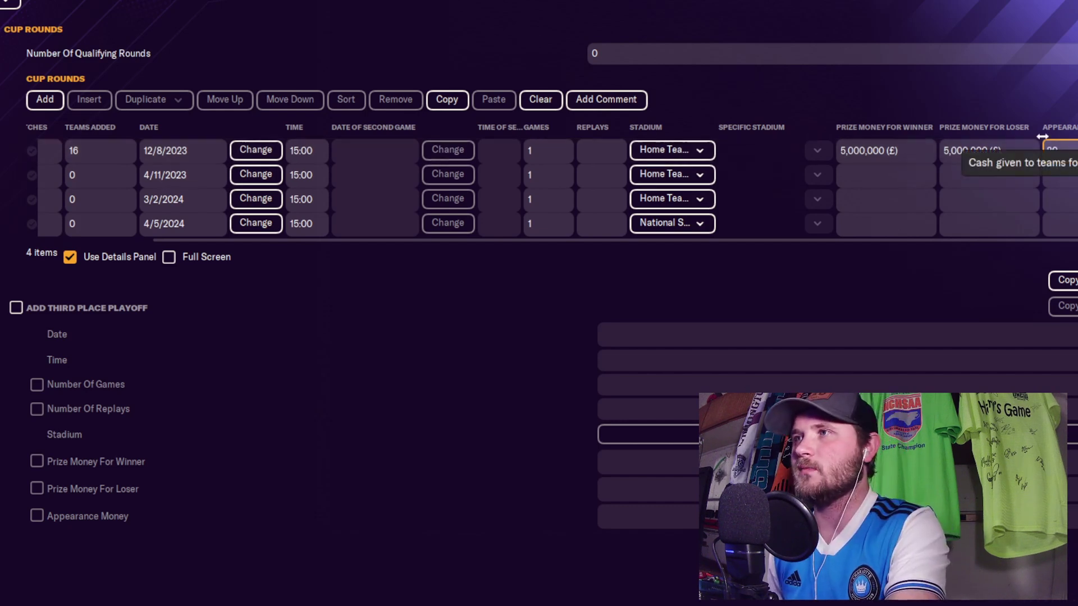
# - Set the appearance money for the first Coppa Titano round to £200,000
pyautogui.write('200000')
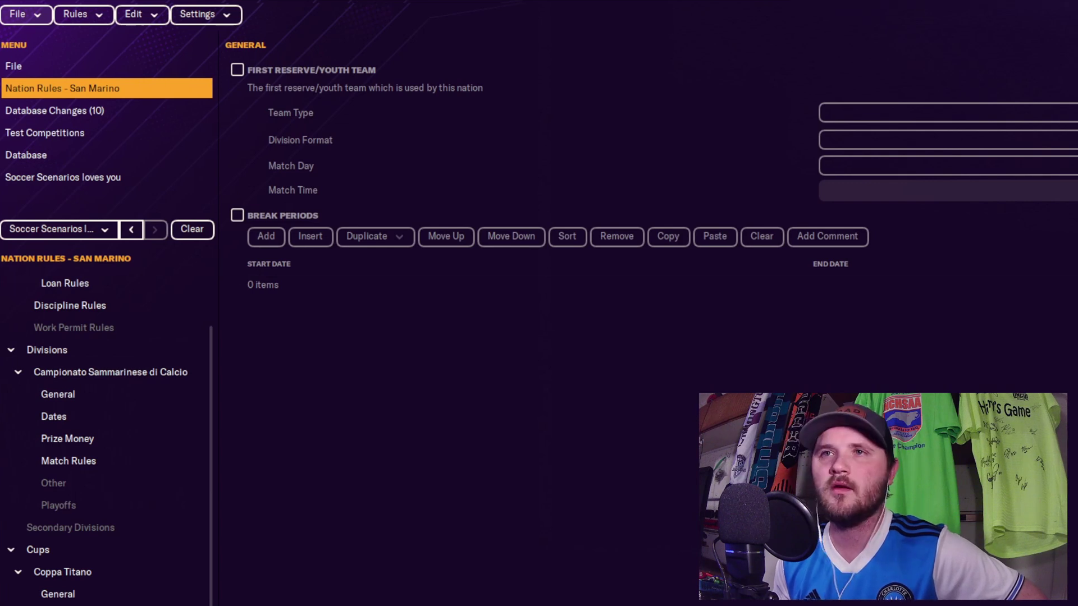
# - Enable the nation's first and second reserve/youth teams and set their team types to U23s and U18s respectively
pyautogui.click(237, 69)
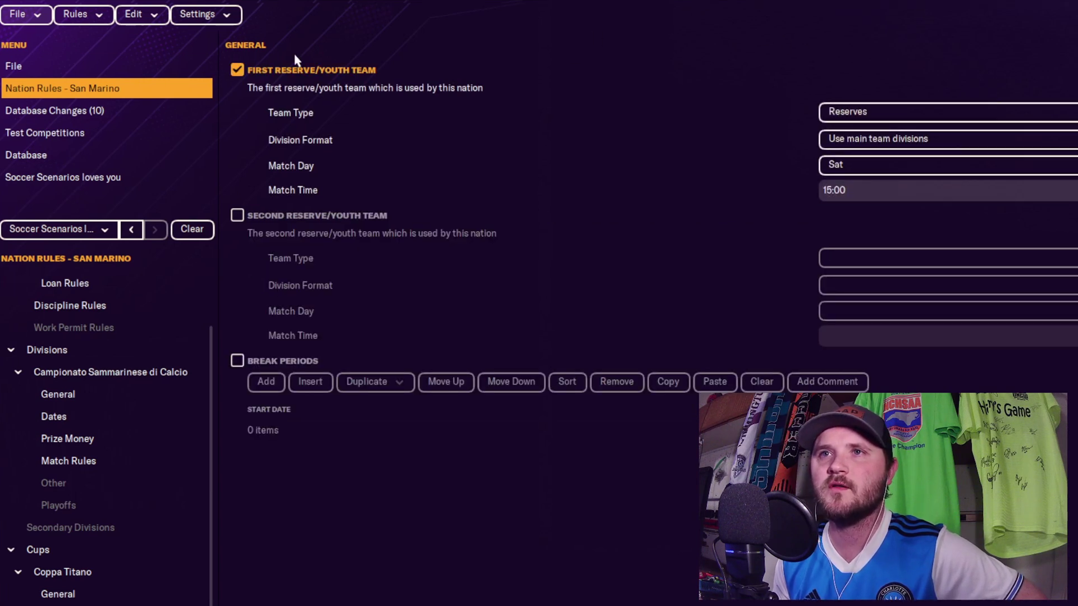
pyautogui.click(892, 118)
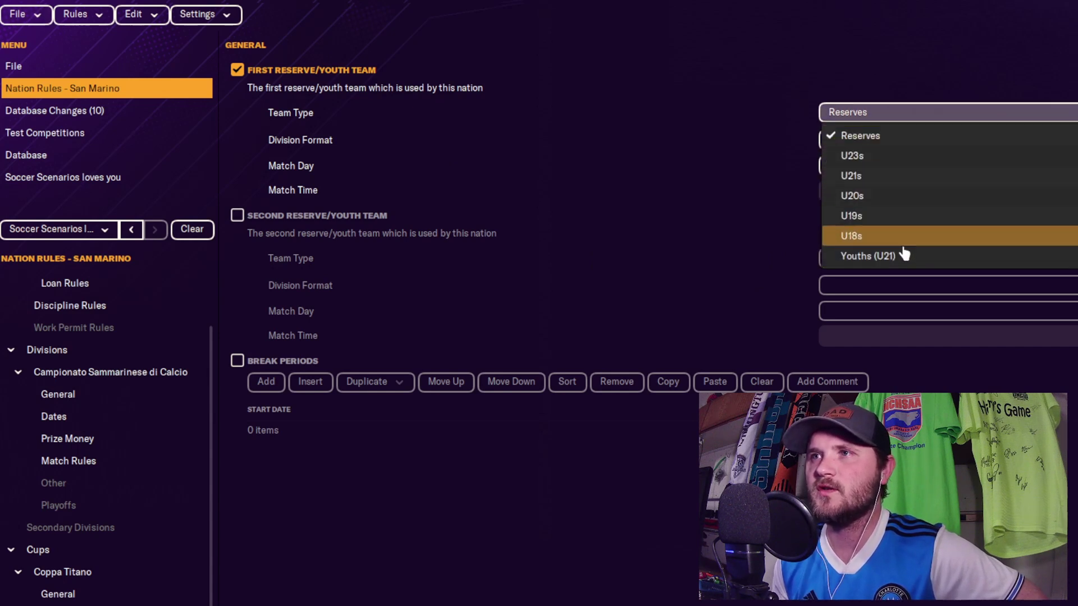
pyautogui.click(628, 123)
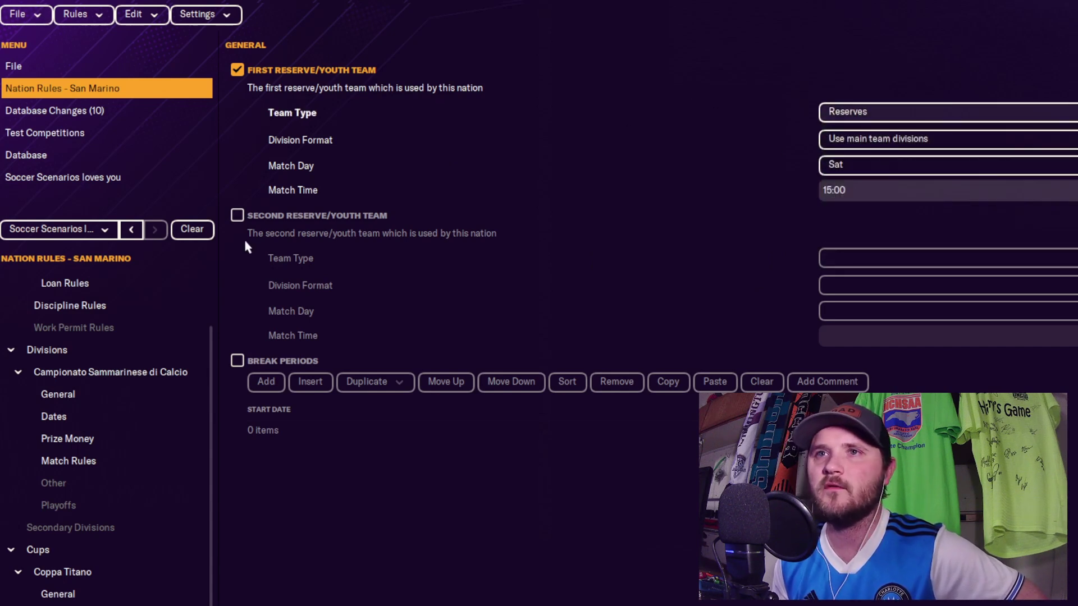
pyautogui.click(238, 217)
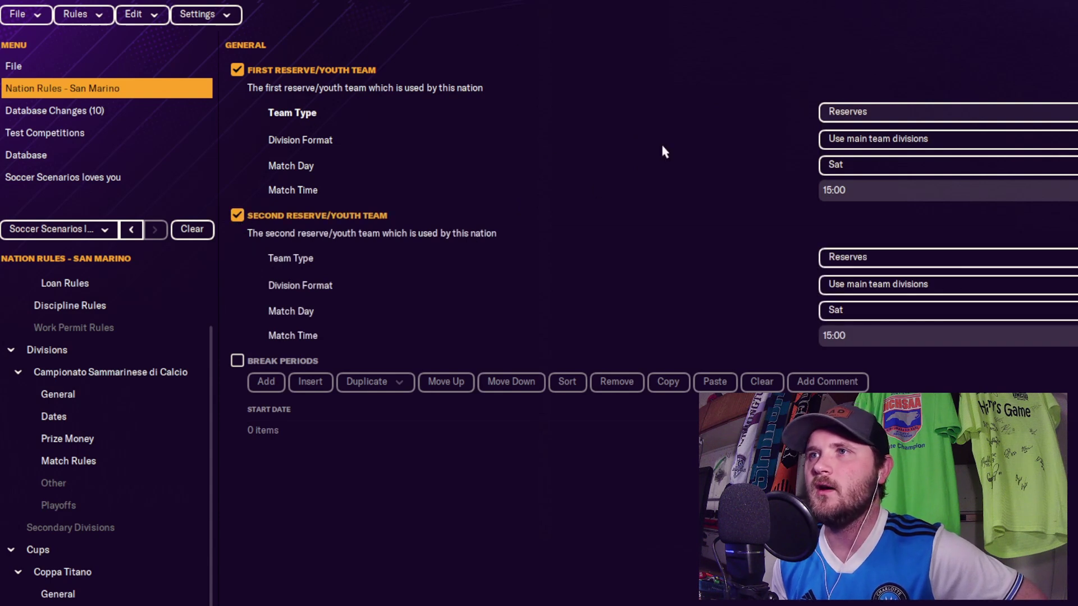
pyautogui.click(863, 114)
pyautogui.click(871, 154)
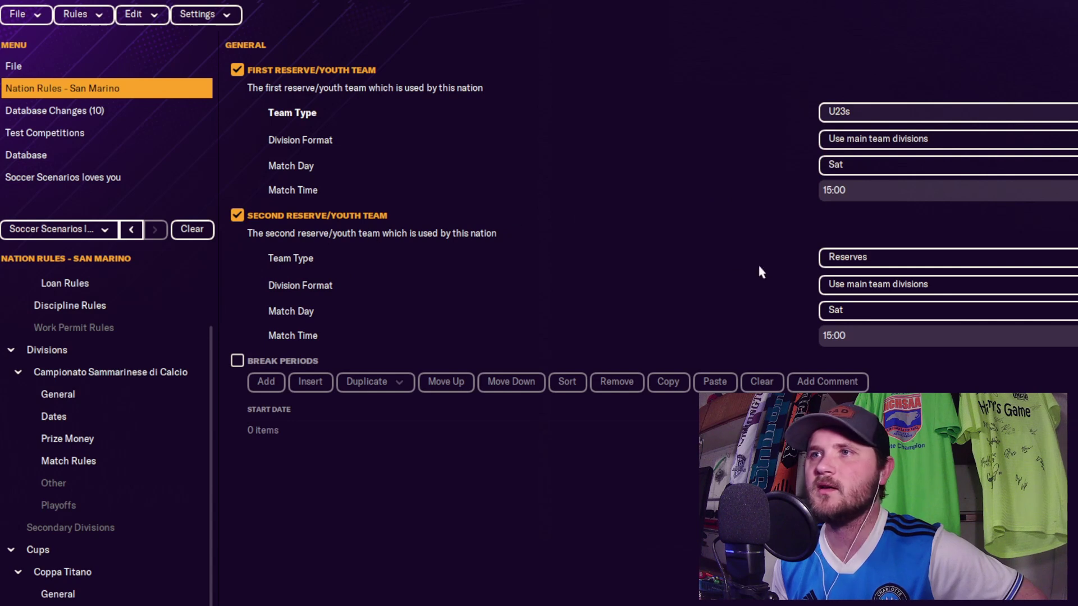
pyautogui.click(860, 257)
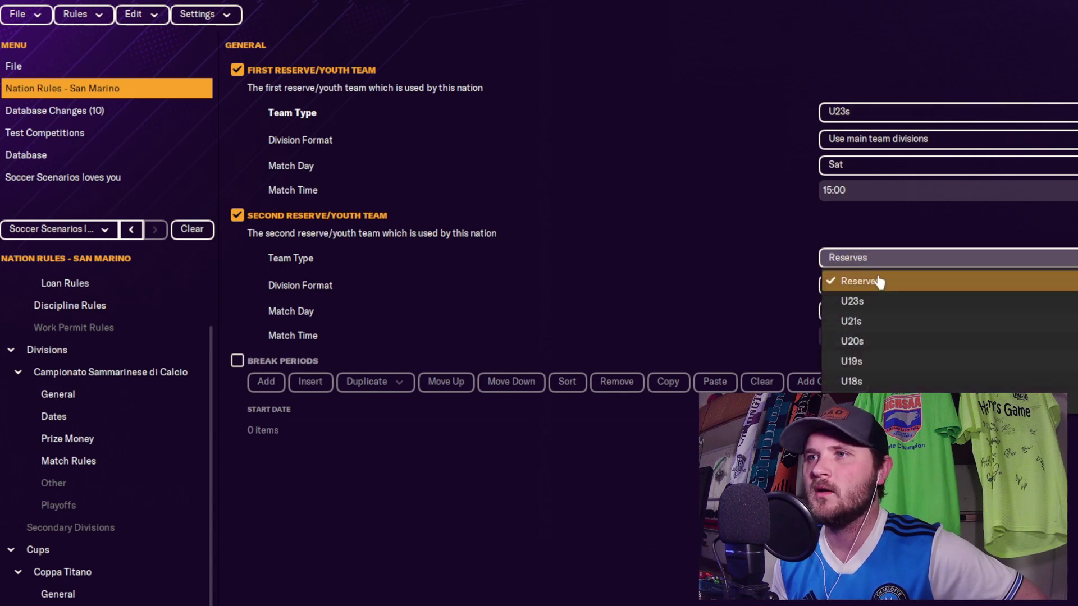
pyautogui.click(852, 382)
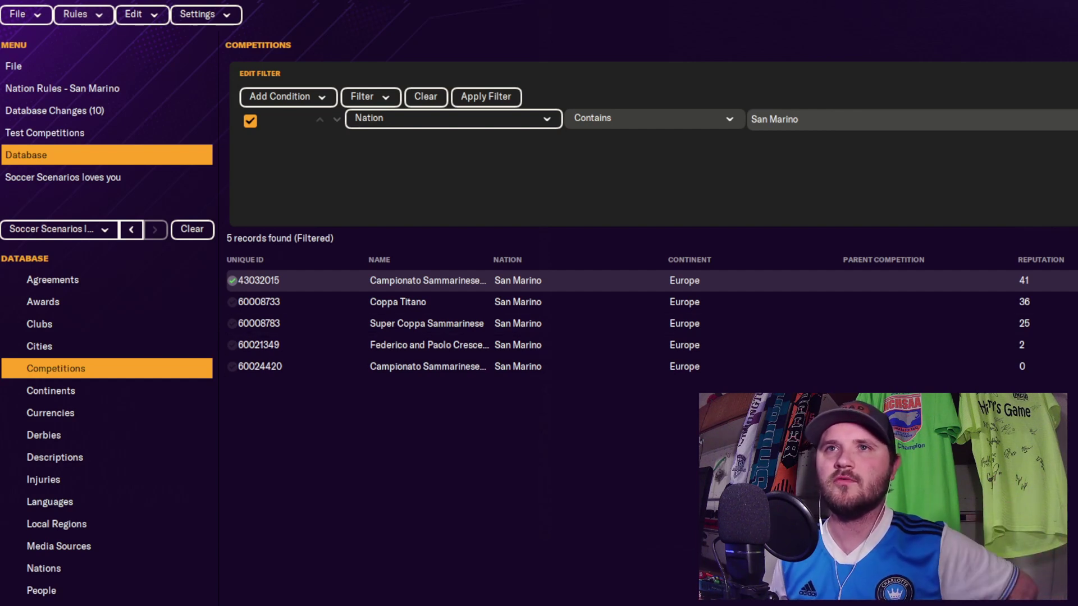
# - Test the San Marino nation rules for errors
pyautogui.click(84, 16)
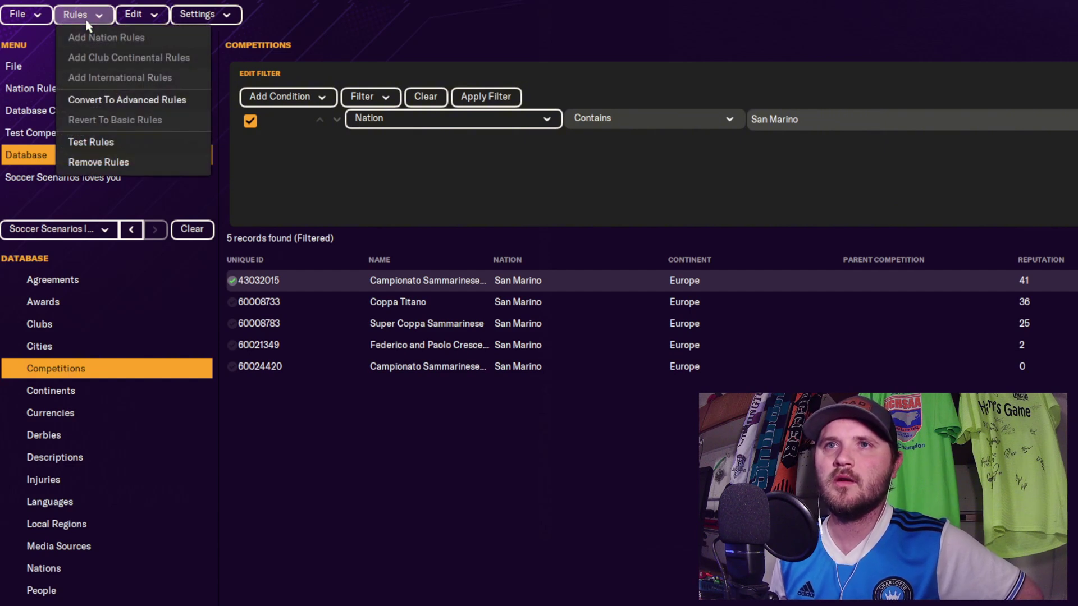
pyautogui.click(127, 146)
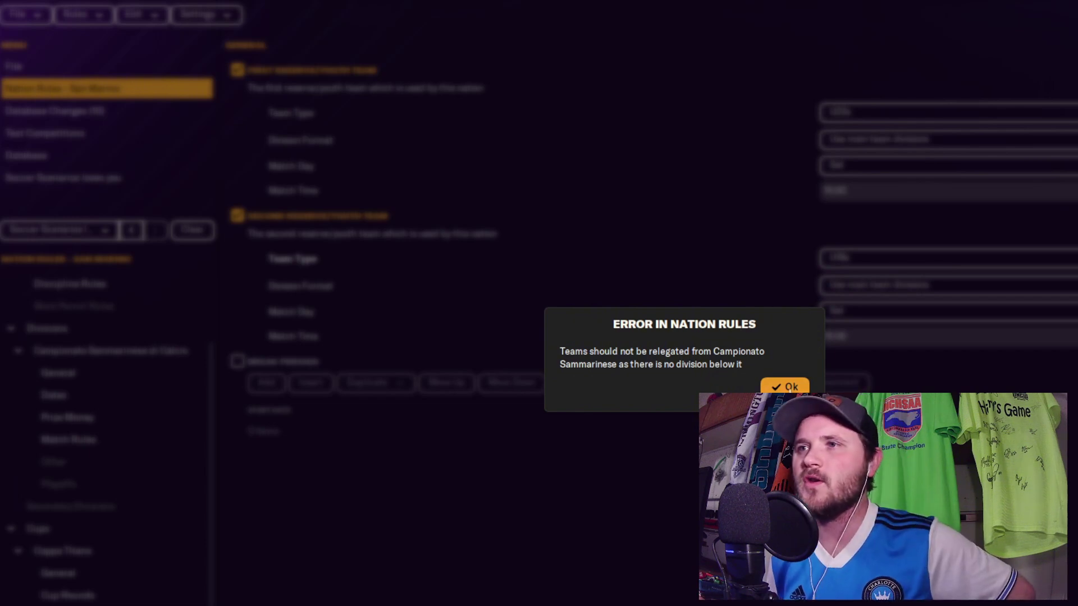
pyautogui.click(789, 388)
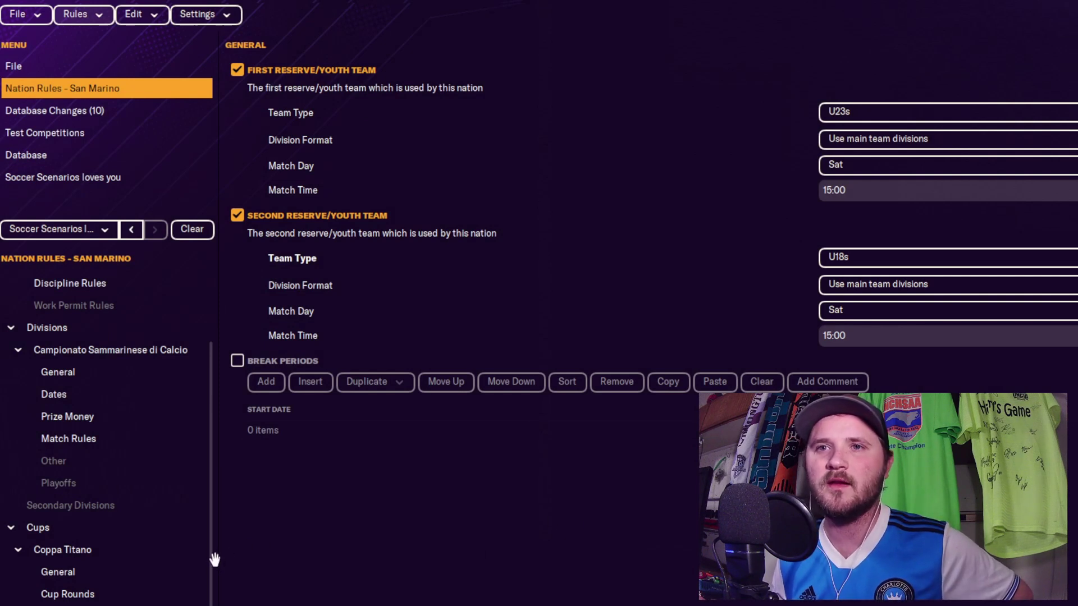
# - Set the Campionato Sammarinese di Calcio's number of relegation places to 0 and test the nation rules again
pyautogui.click(54, 372)
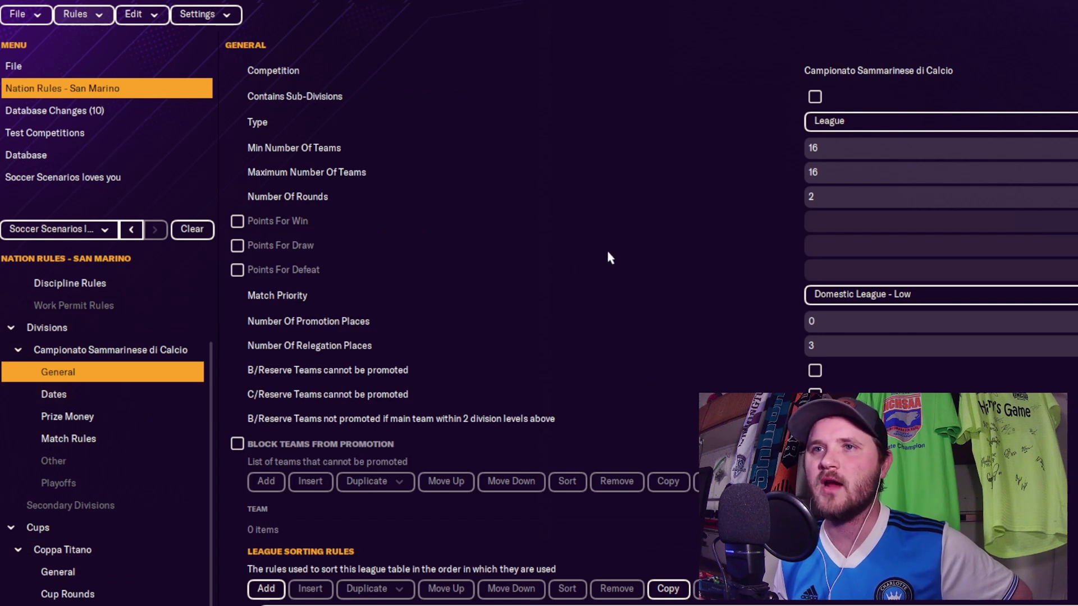
pyautogui.click(828, 345)
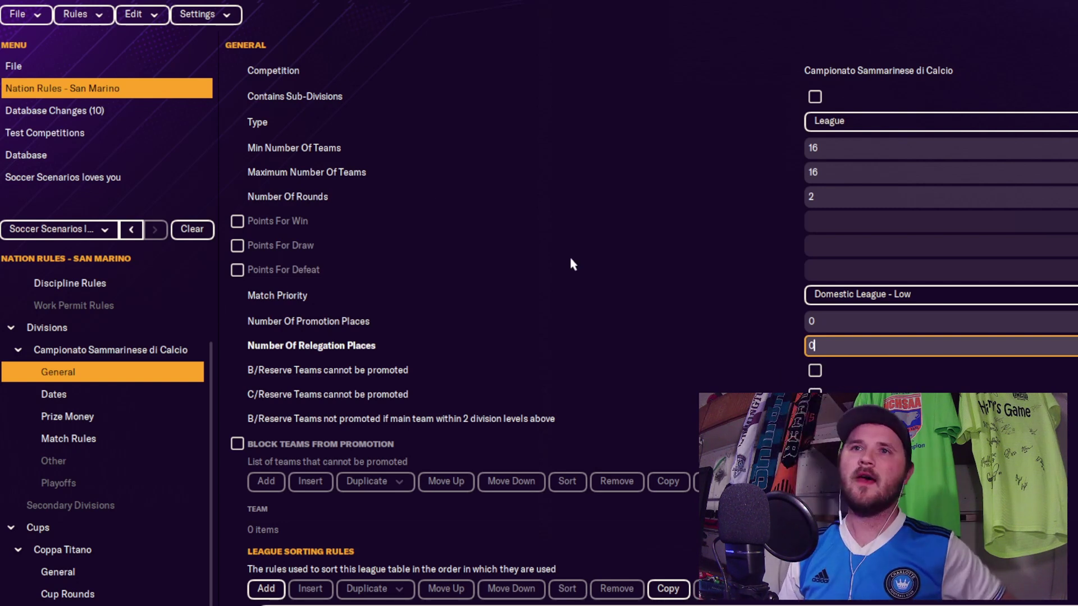
pyautogui.click(98, 21)
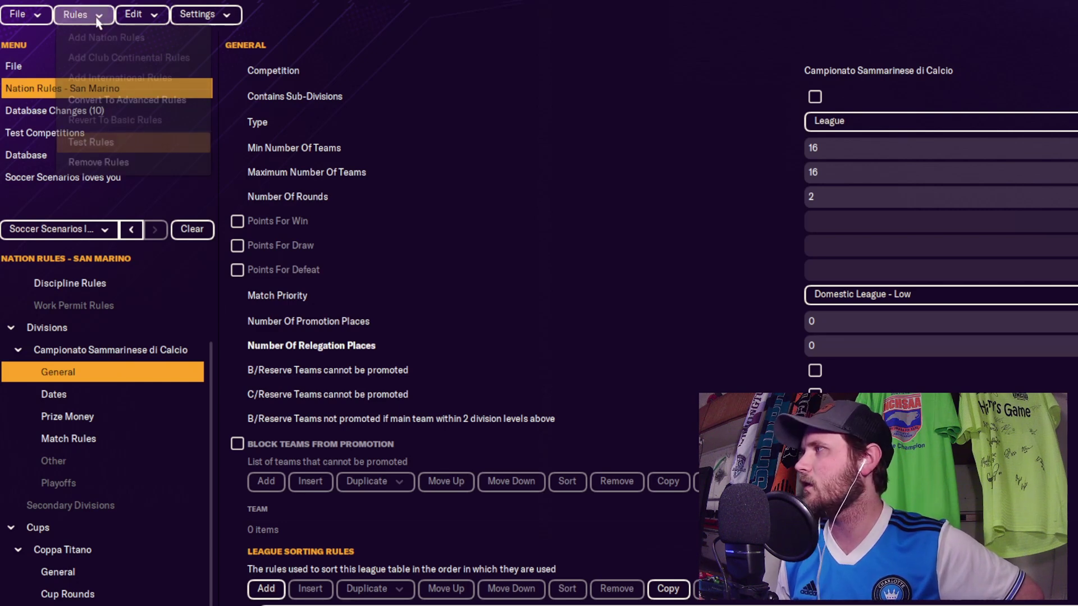
pyautogui.click(112, 144)
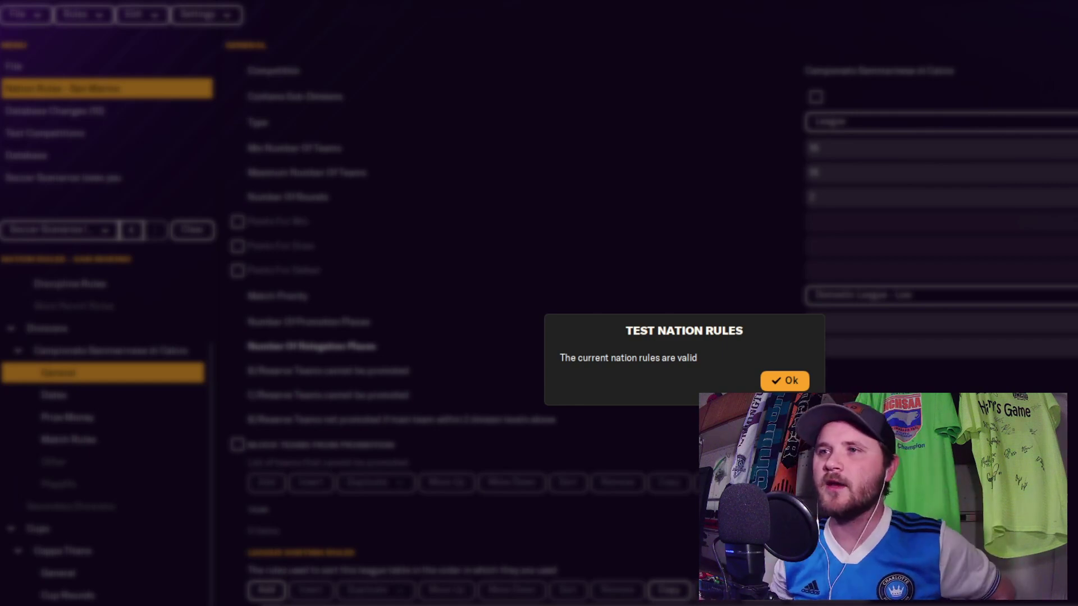
pyautogui.press('Return')
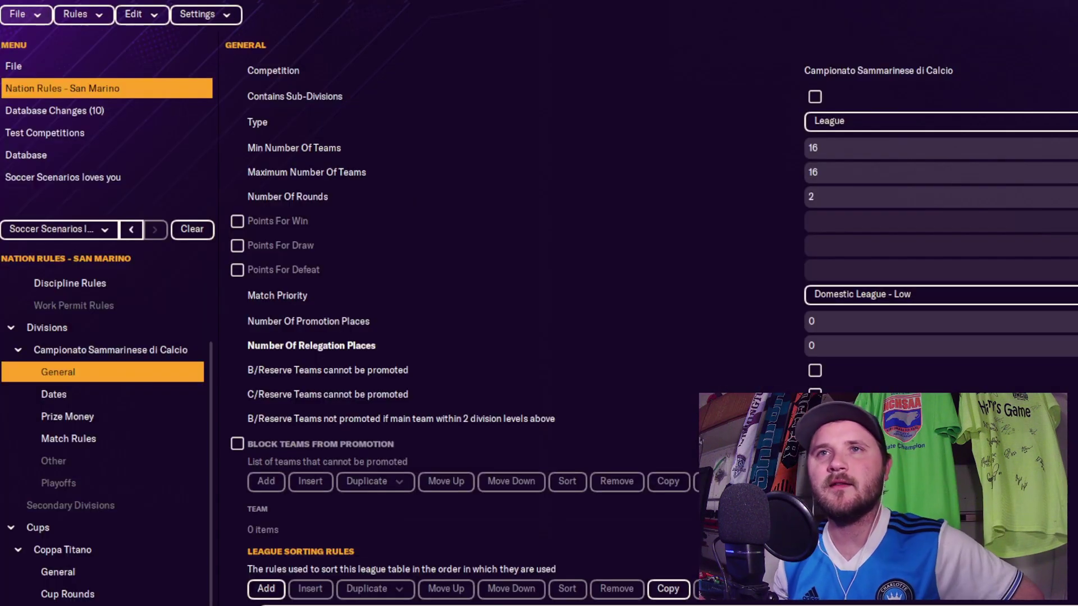
# - Save the editor data locally with the title San Marino but rich
pyautogui.click(23, 15)
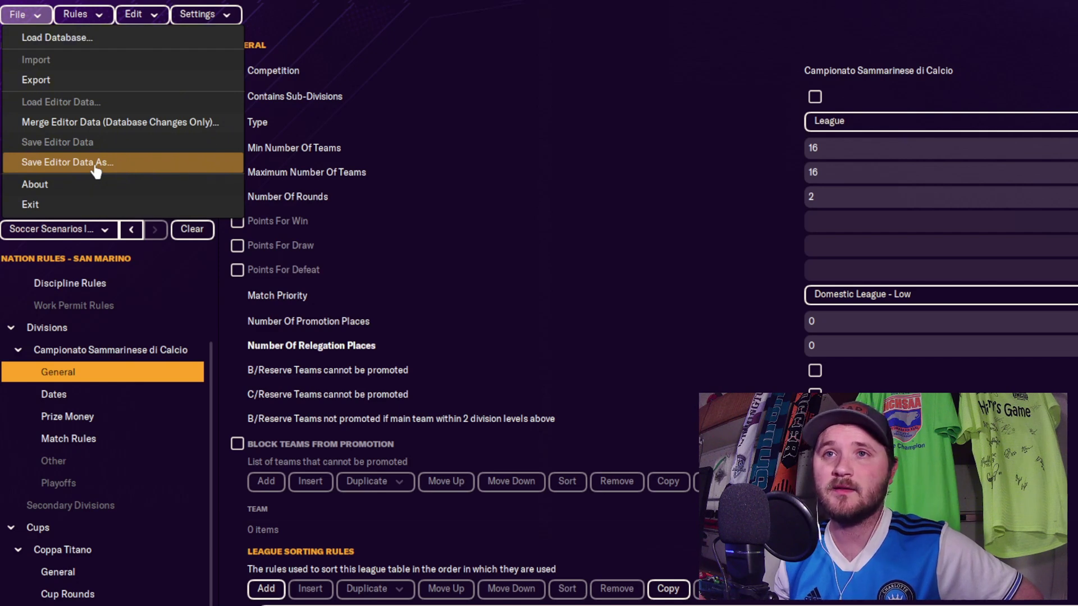
pyautogui.click(175, 166)
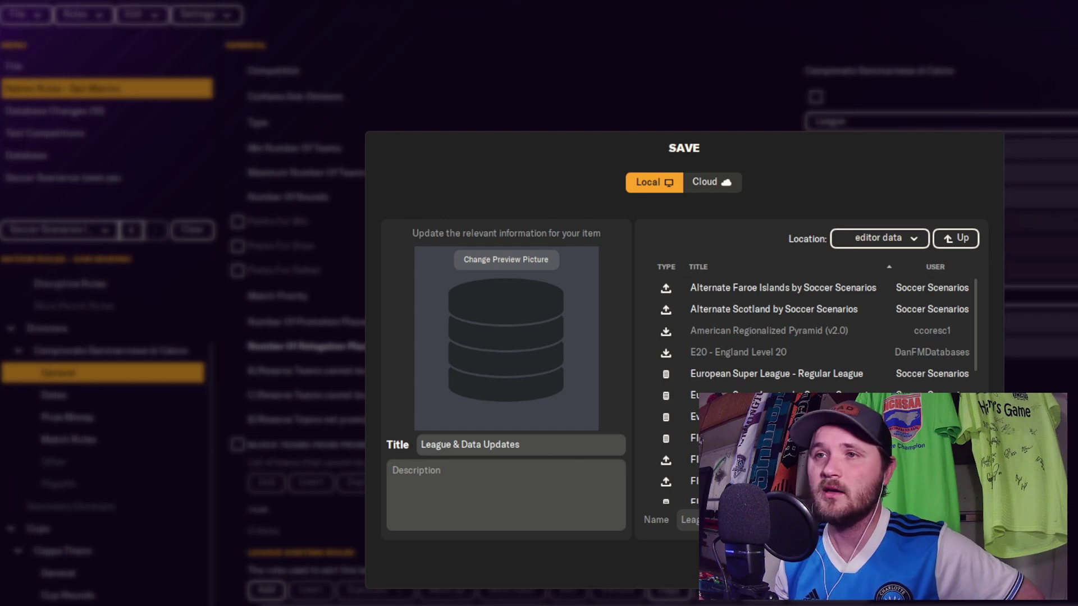
pyautogui.click(534, 444)
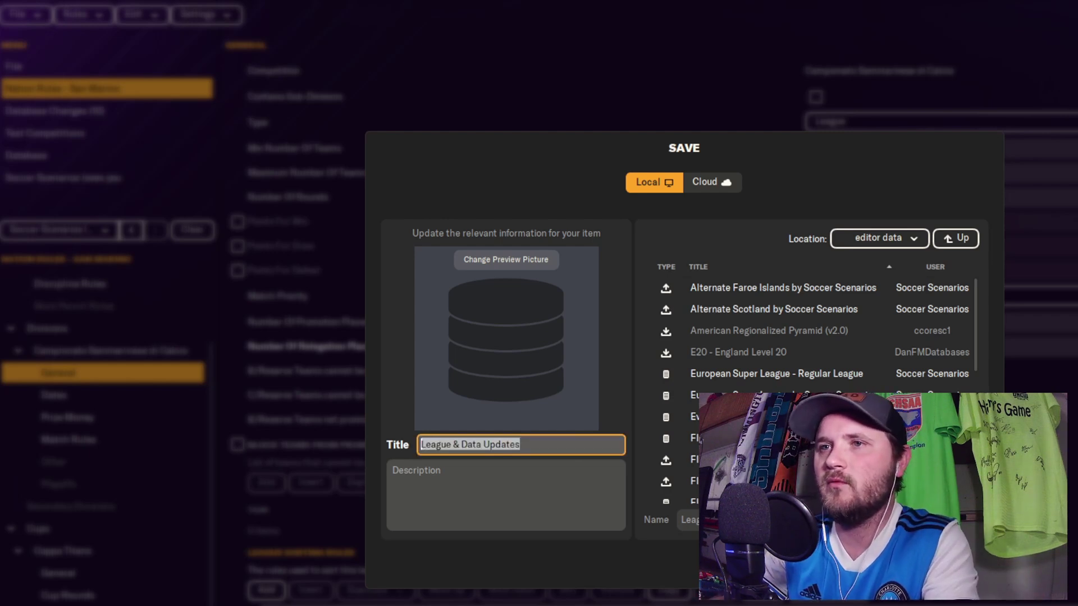
pyautogui.write('San Marino but rich')
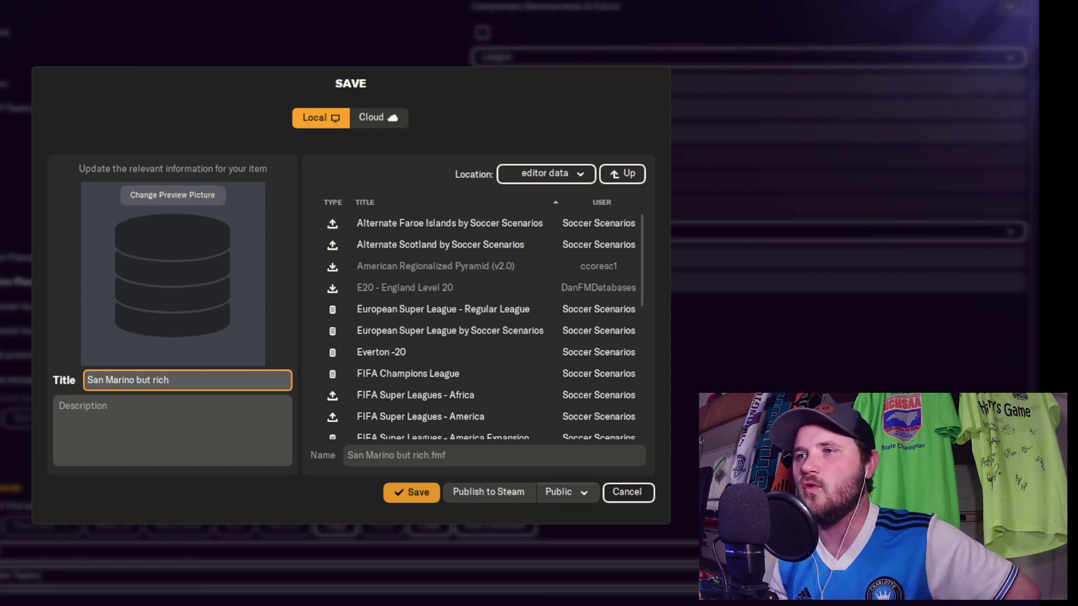
pyautogui.click(576, 499)
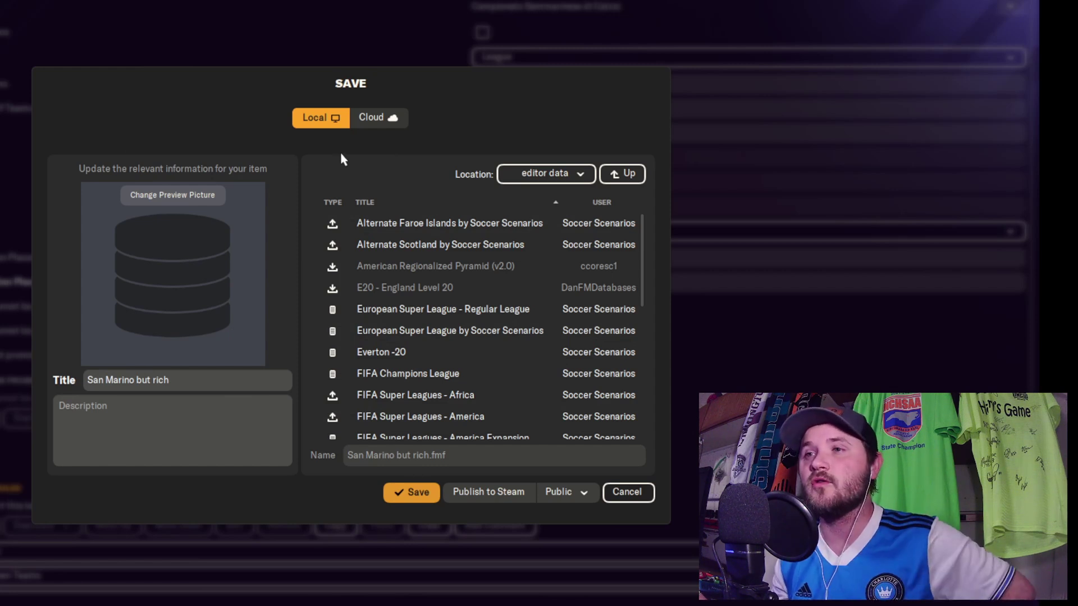
pyautogui.click(407, 501)
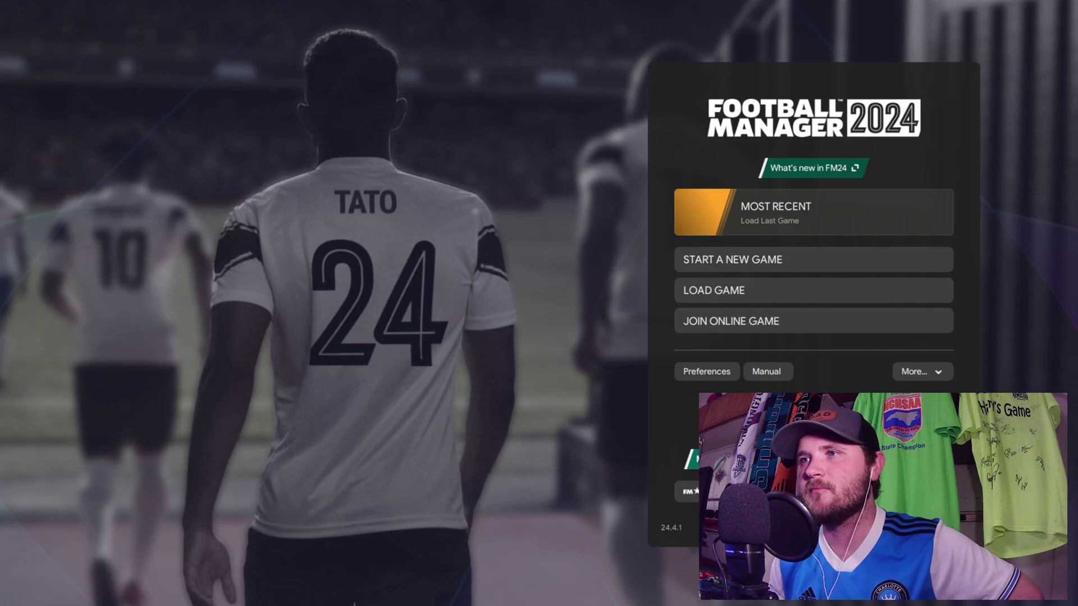
# - Switch to Football Manager 2024 and begin a new career with San Marino but rich as the only enabled editor data file
pyautogui.click(793, 262)
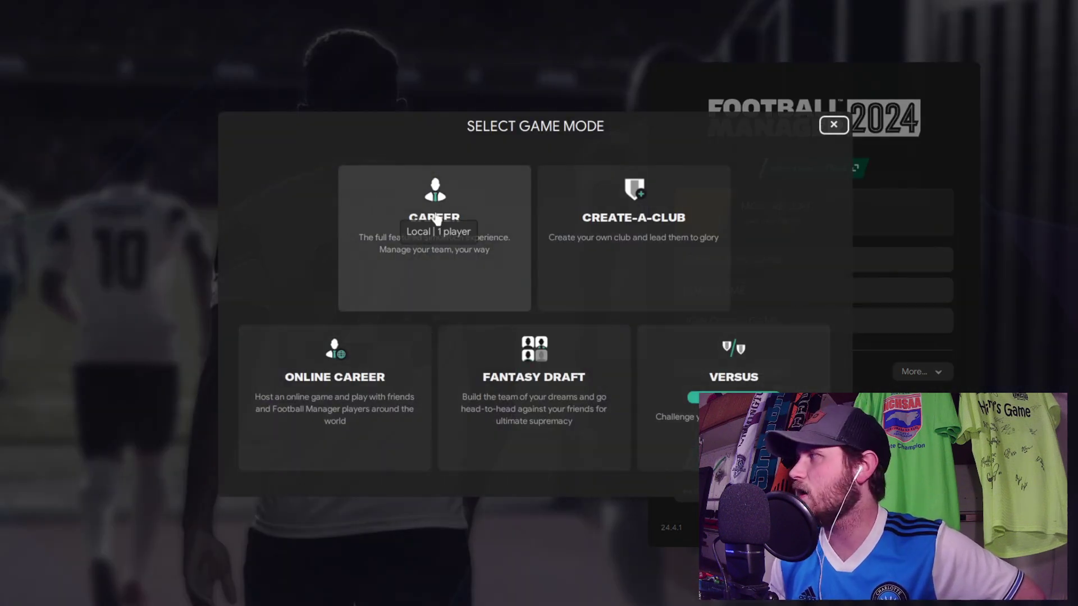
pyautogui.press('Escape')
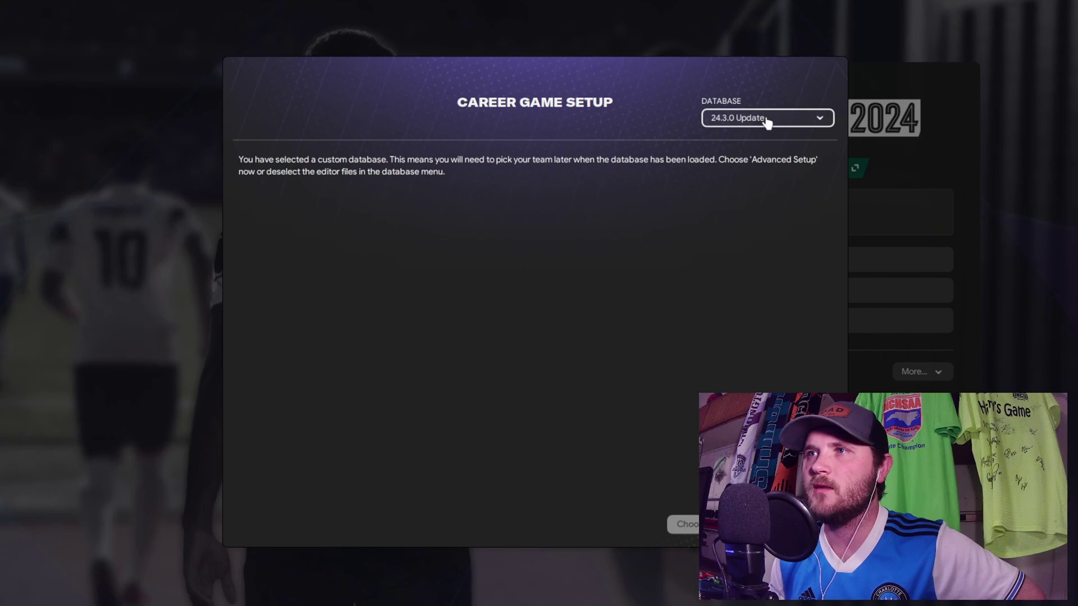
pyautogui.click(767, 121)
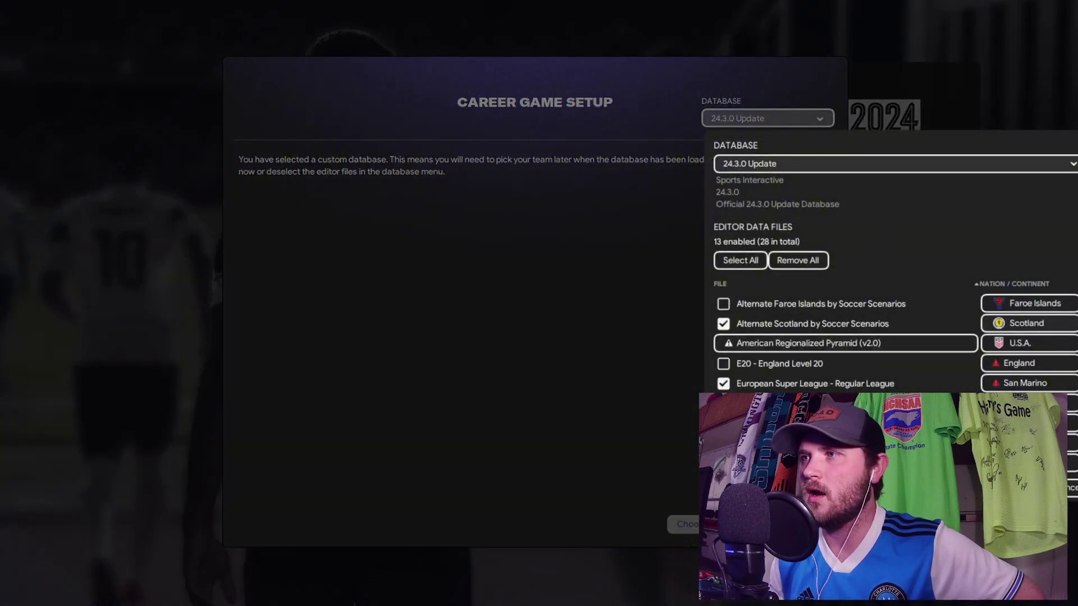
pyautogui.scroll(-4, 745, 331)
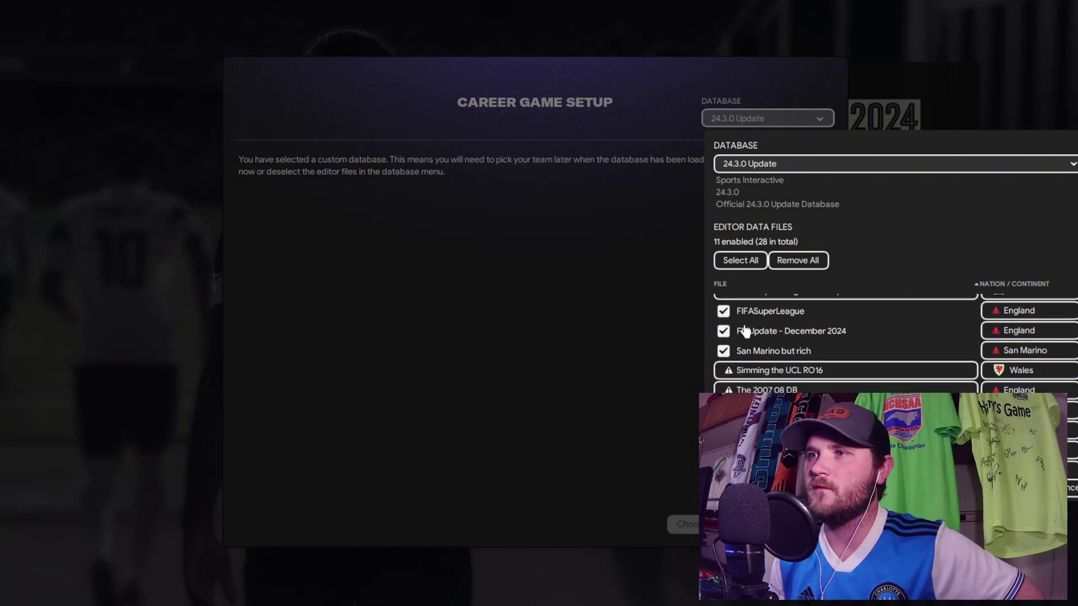
pyautogui.click(724, 311)
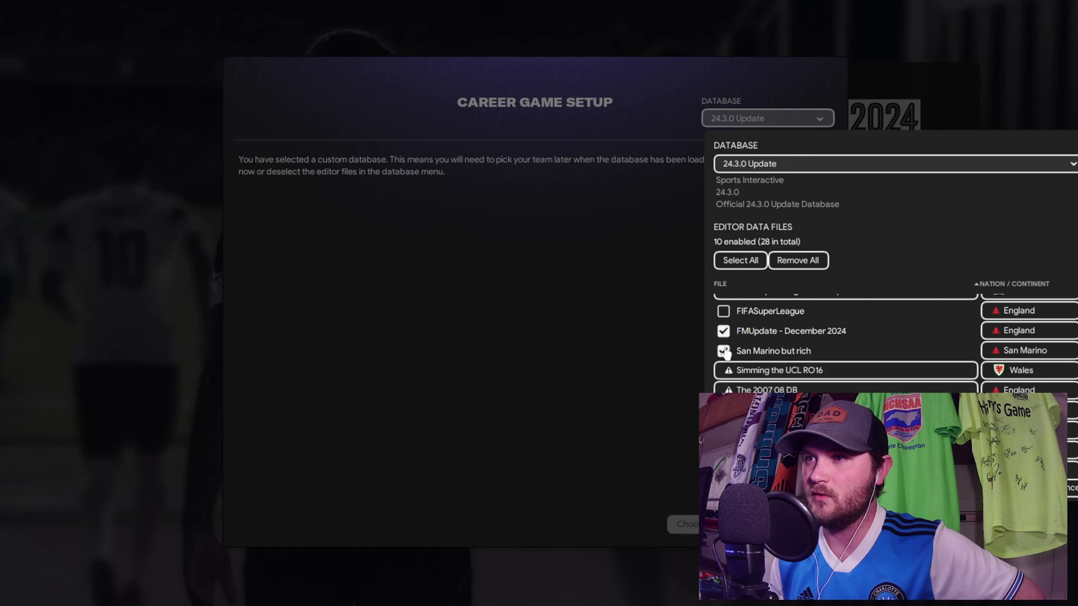
pyautogui.click(724, 352)
pyautogui.click(807, 264)
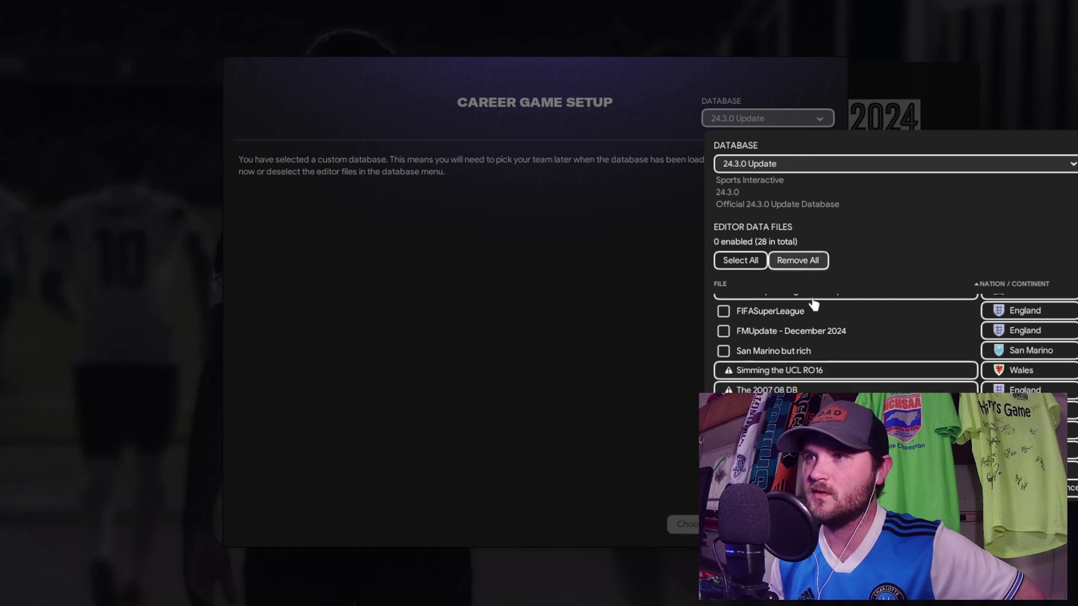
pyautogui.click(723, 350)
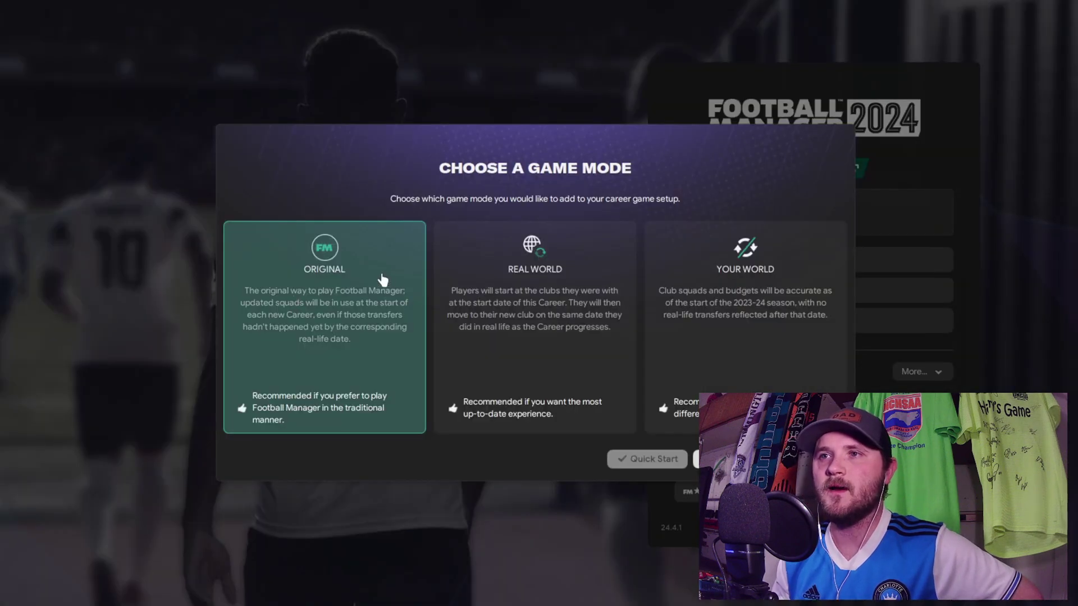
# - Continue to the advanced setup in Original game mode and add San Marino to the active nations
pyautogui.click(708, 459)
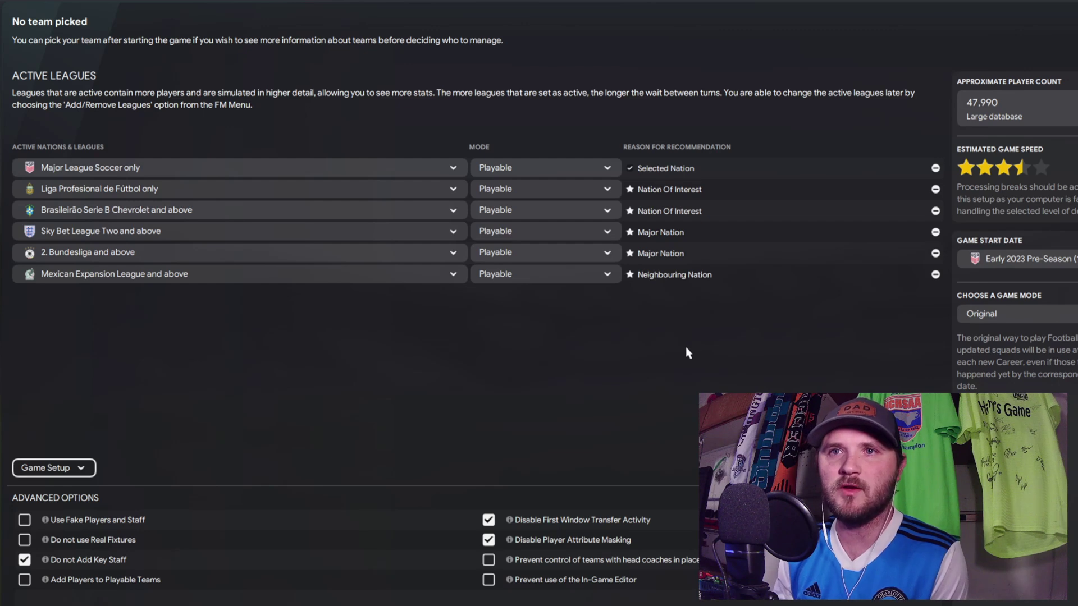
pyautogui.click(895, 468)
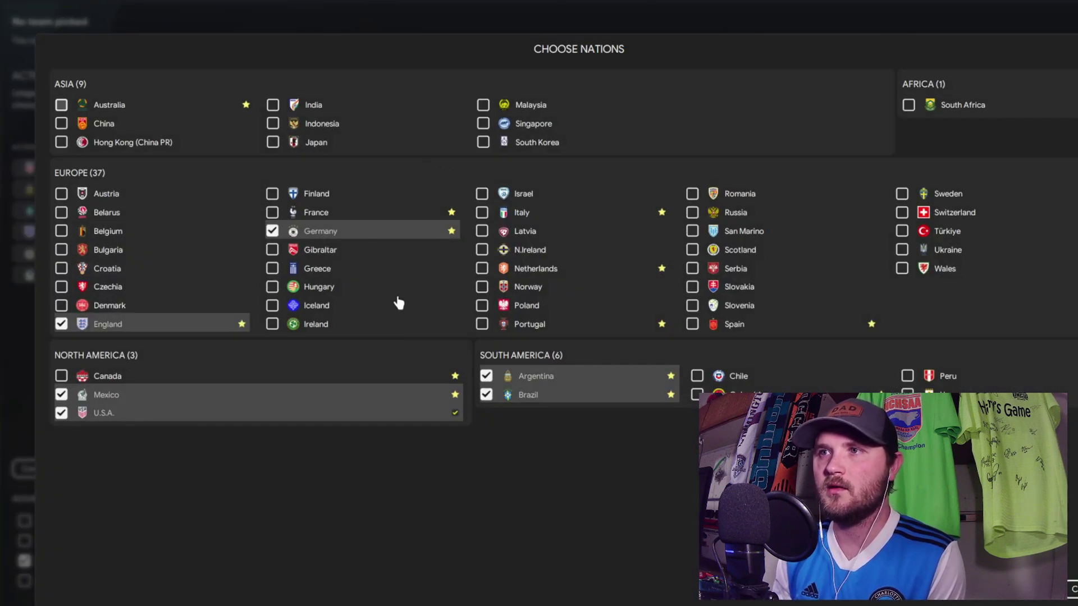
pyautogui.click(698, 230)
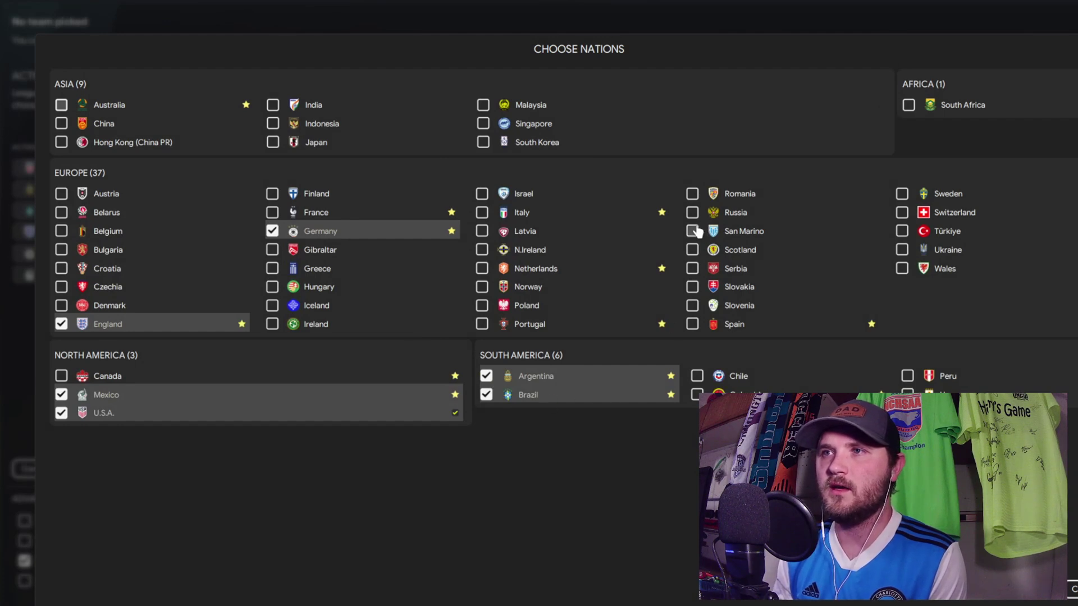
pyautogui.click(1046, 603)
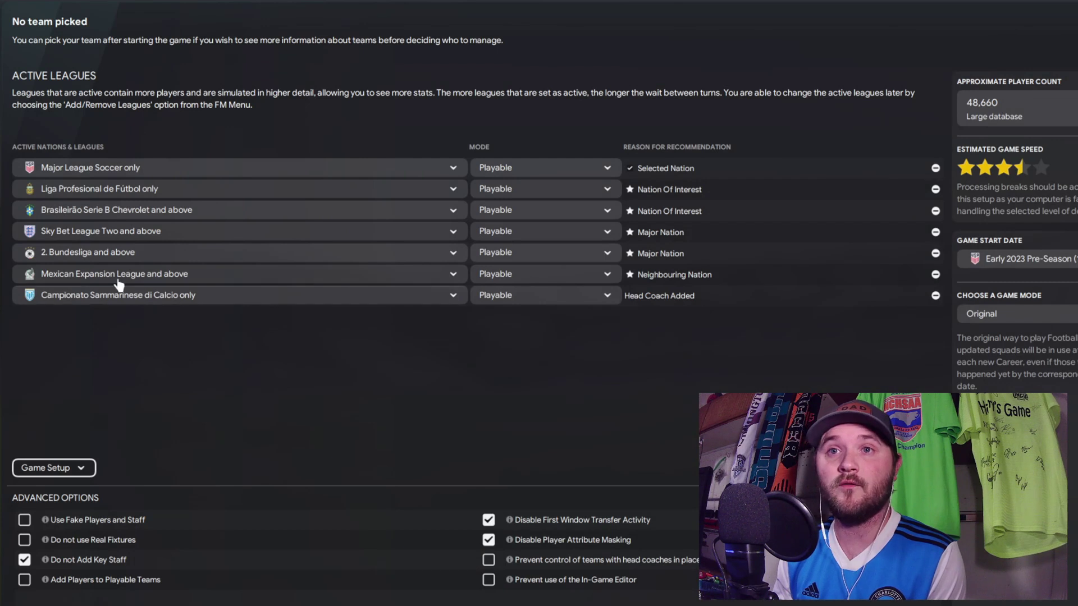
# - Remove every active league except Campionato Sammarinese di Calcio
pyautogui.click(935, 168)
pyautogui.click(936, 168)
pyautogui.click(936, 168)
pyautogui.click(936, 168)
pyautogui.click(935, 169)
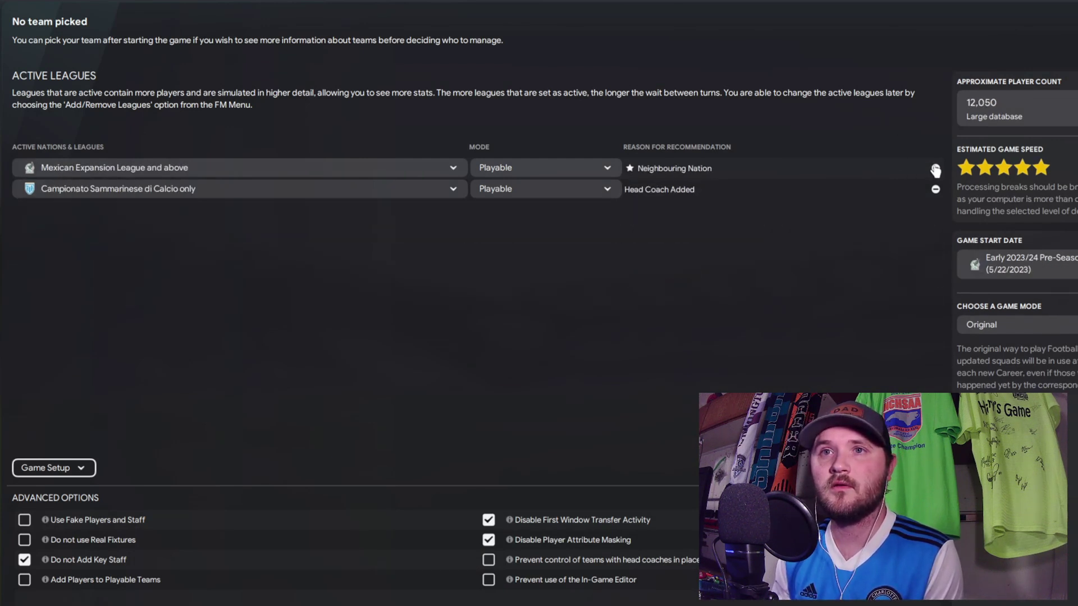
pyautogui.click(936, 169)
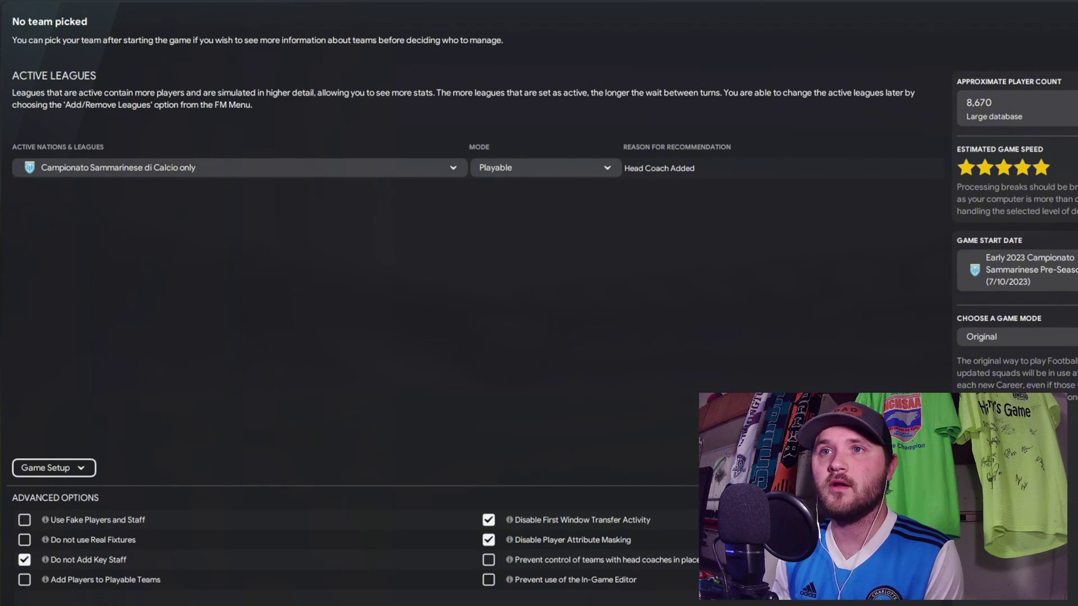
pyautogui.click(161, 168)
pyautogui.click(161, 169)
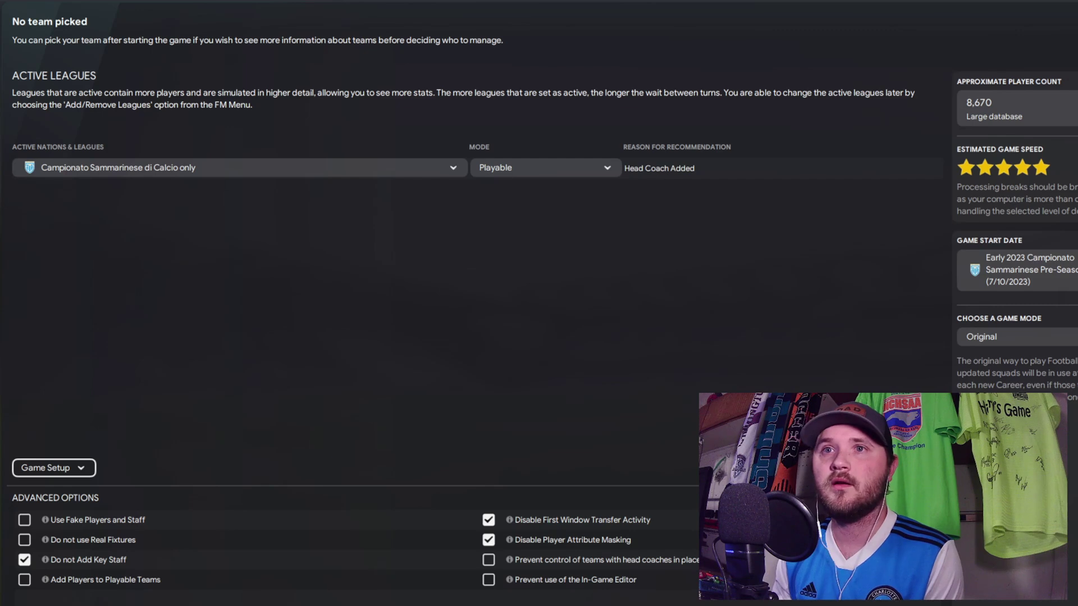
# - Create the game with San Marino Academy as the team to coach and start playing with the default coaching style
pyautogui.press('Return')
pyautogui.click(604, 354)
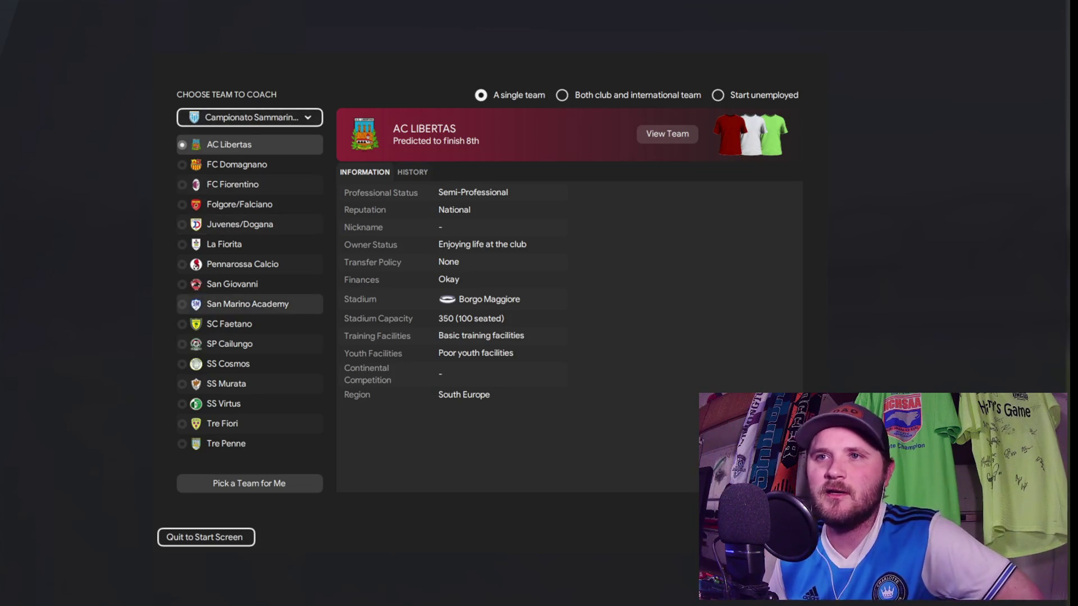
pyautogui.click(247, 304)
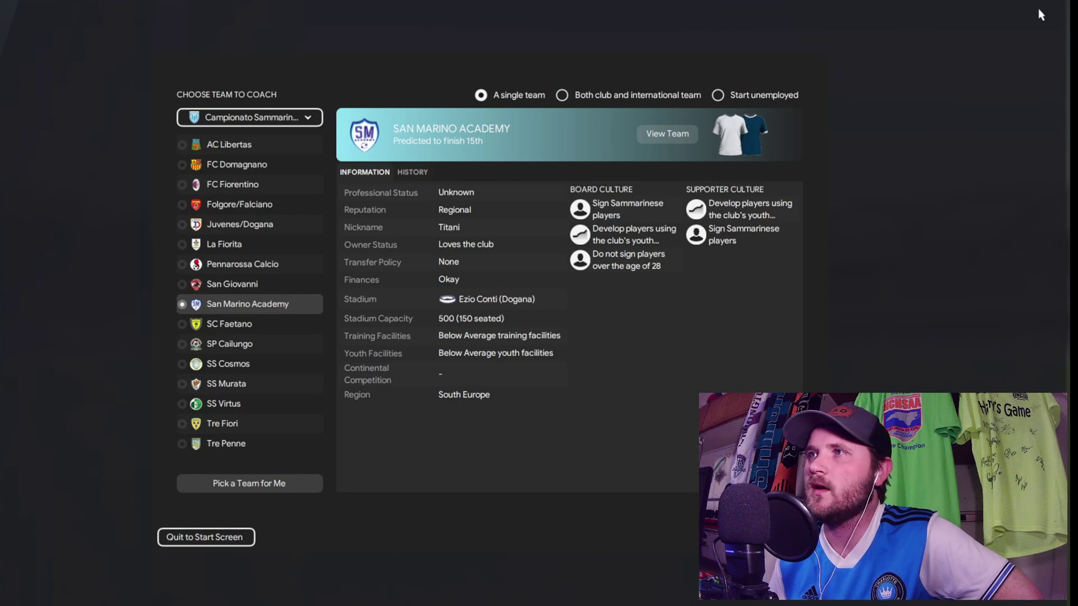
pyautogui.click(792, 537)
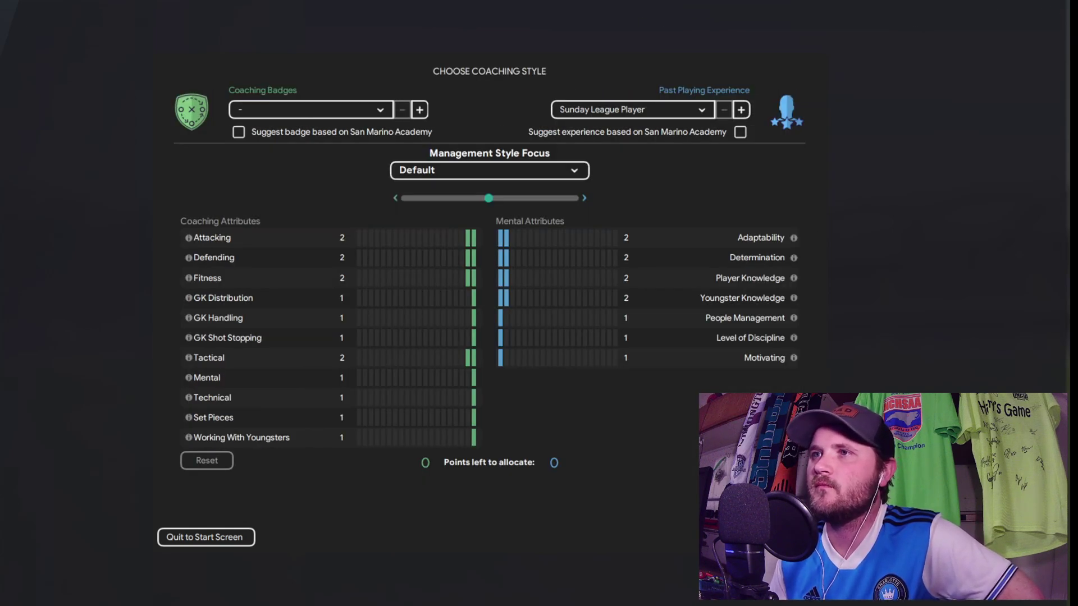
pyautogui.click(792, 537)
pyautogui.click(568, 321)
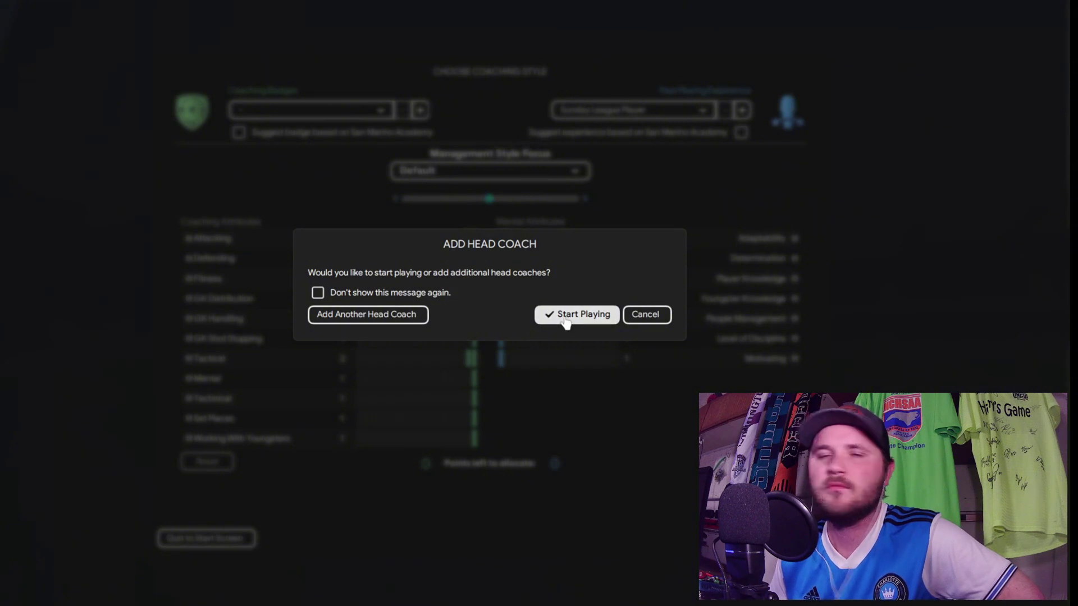